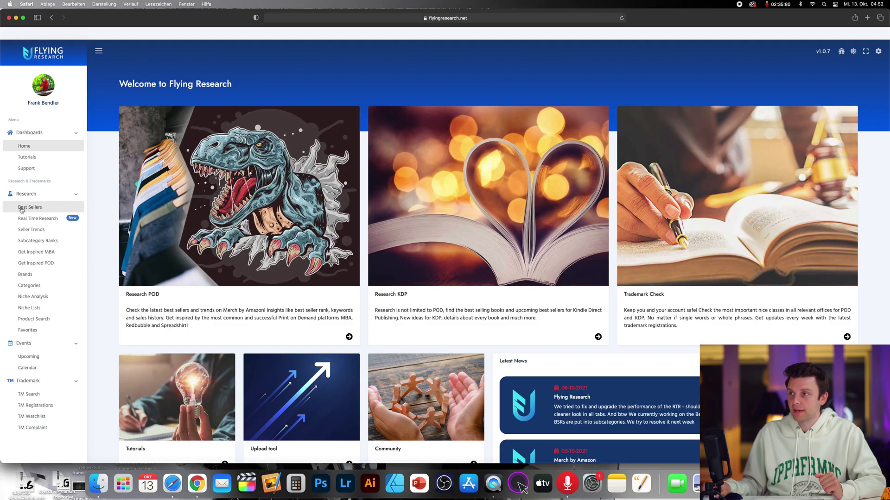
Open Flying Research's Best Sellers grid and browse the T-shirt designs from all marketplaces.
{"action": "left_click", "coordinate": [22, 208]}
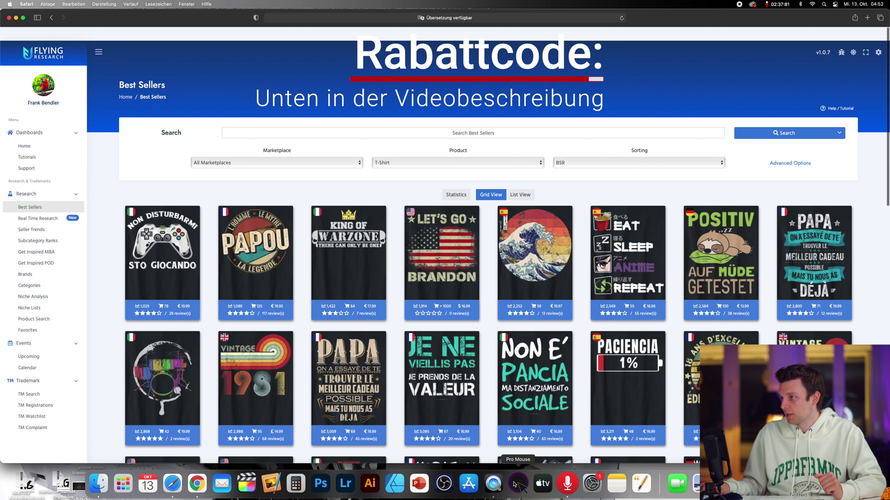
{"action": "scroll", "coordinate": [228, 184], "scroll_direction": "down", "scroll_amount": 1}
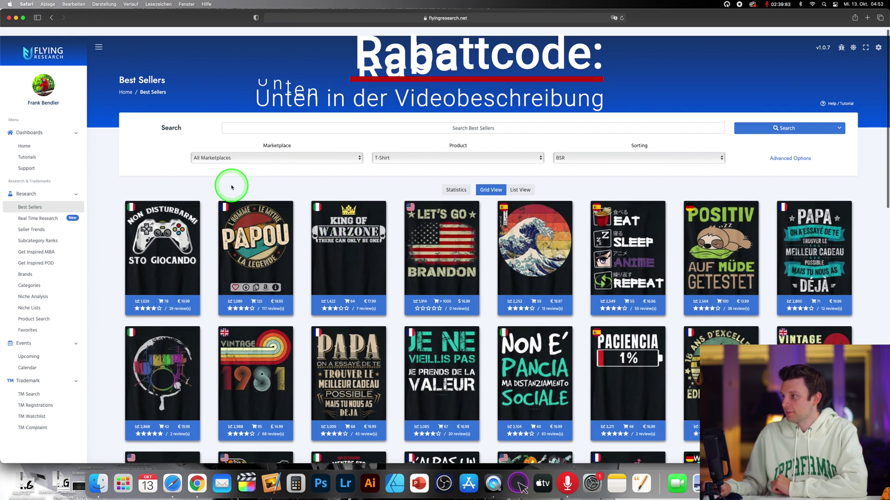
{"action": "scroll", "coordinate": [271, 194], "scroll_direction": "down", "scroll_amount": 3}
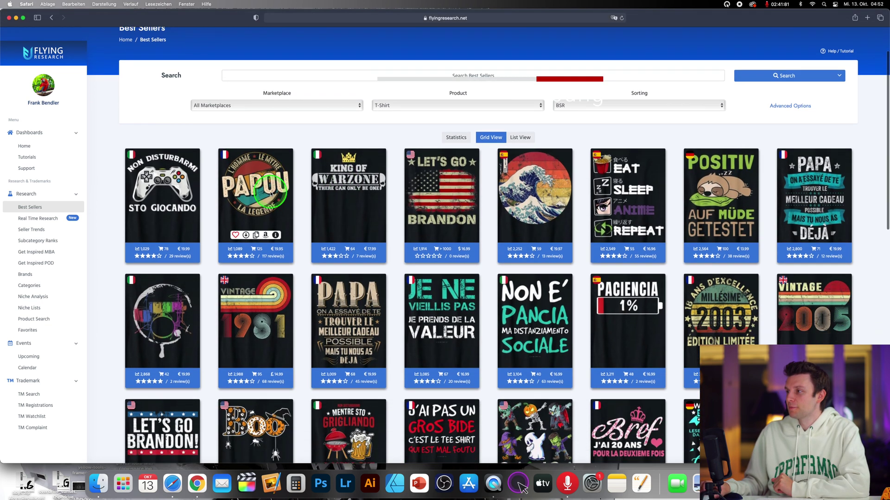
{"action": "scroll", "coordinate": [448, 202], "scroll_direction": "down", "scroll_amount": 2}
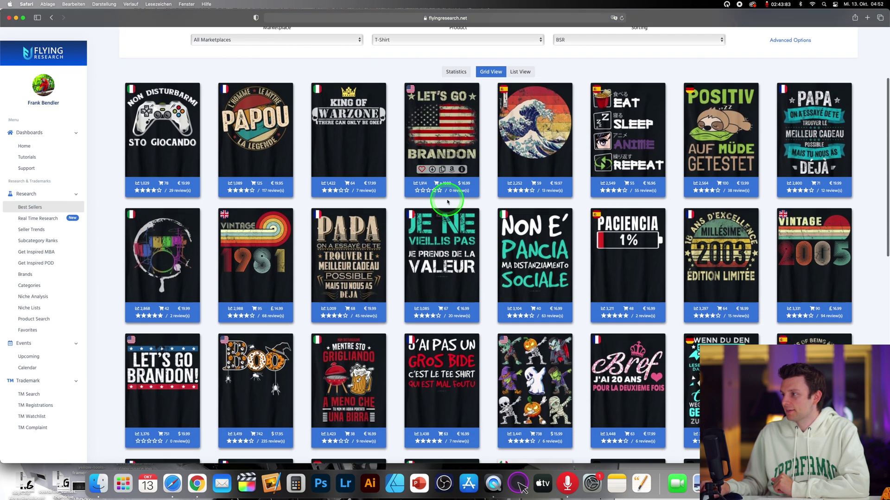
{"action": "scroll", "coordinate": [418, 194], "scroll_direction": "up", "scroll_amount": 5}
Filter Best Sellers to the COM - United States marketplace and run the search.
{"action": "left_click", "coordinate": [311, 166]}
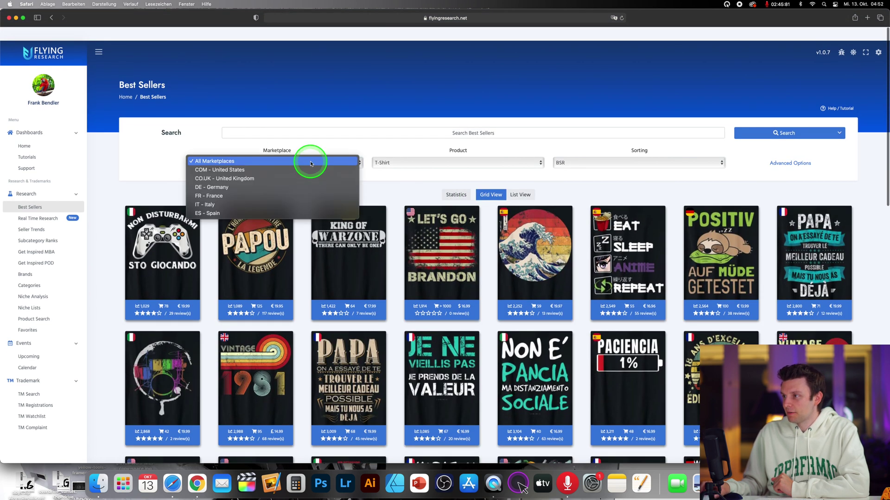
{"action": "left_click", "coordinate": [279, 168]}
{"action": "left_click", "coordinate": [787, 135]}
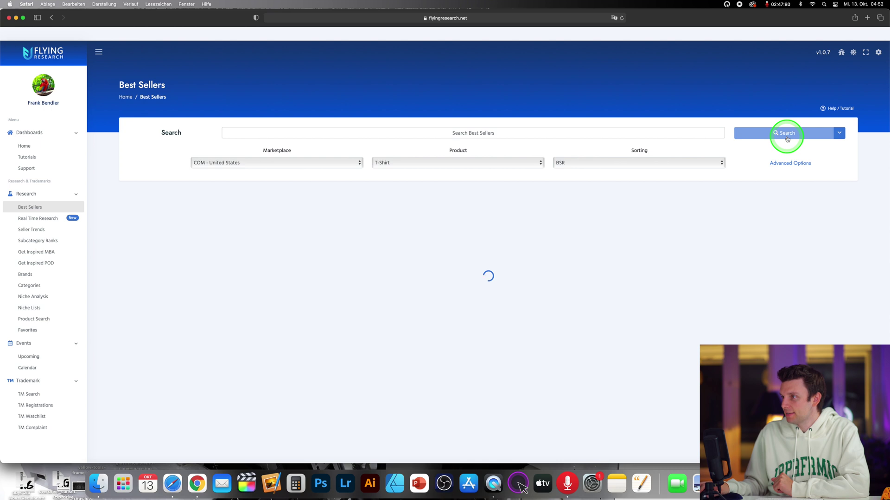
{"action": "scroll", "coordinate": [233, 213], "scroll_direction": "down", "scroll_amount": 1}
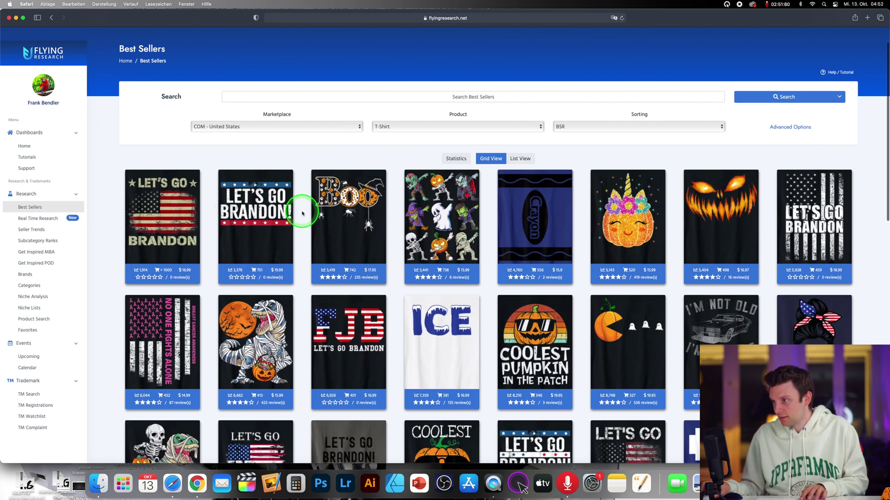
Screenshot the Let's Go Brandon and Coolest Pumpkin shirts as reference designs.
{"action": "left_click_drag", "start_coordinate": [293, 170], "coordinate": [219, 286]}
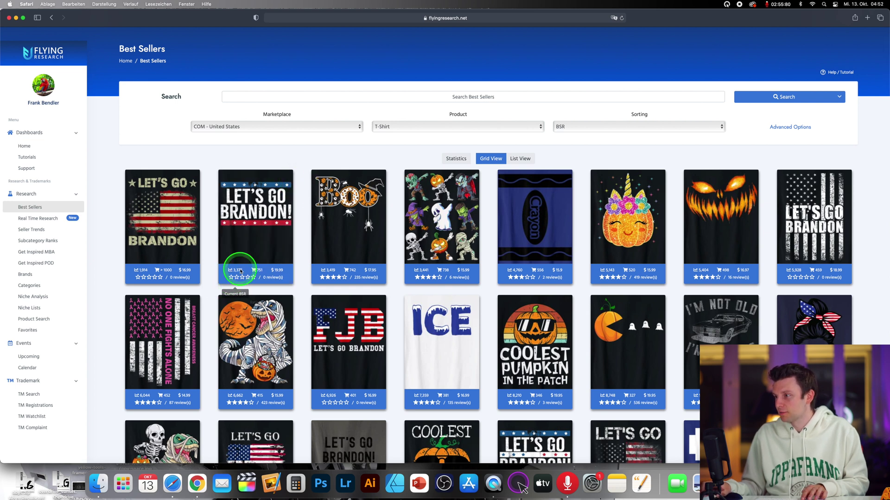
{"action": "scroll", "coordinate": [318, 308], "scroll_direction": "down", "scroll_amount": 2}
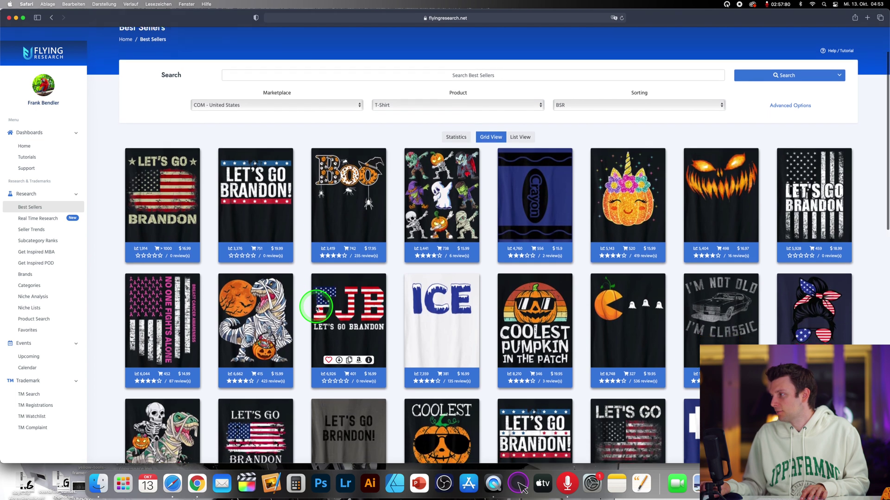
{"action": "mouse_move", "coordinate": [256, 209]}
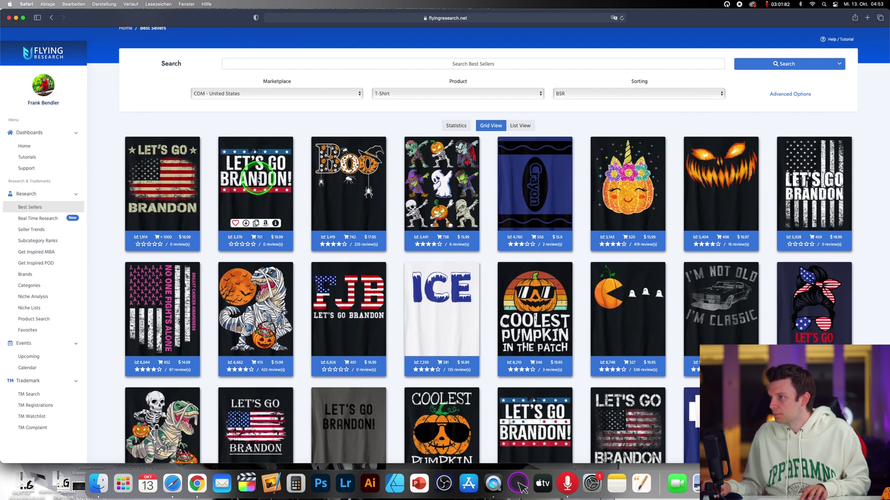
{"action": "scroll", "coordinate": [258, 181], "scroll_direction": "down", "scroll_amount": 1}
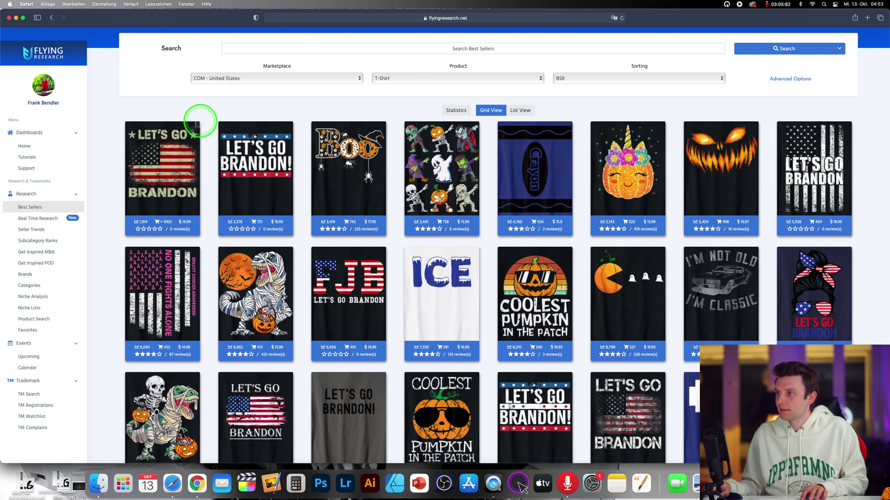
{"action": "left_click", "coordinate": [197, 124]}
{"action": "scroll", "coordinate": [601, 286], "scroll_direction": "up", "scroll_amount": 1}
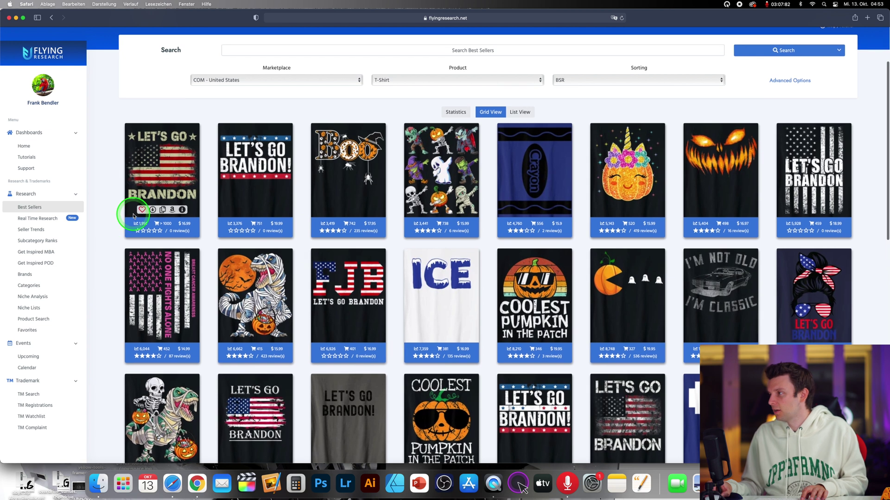
{"action": "scroll", "coordinate": [601, 286], "scroll_direction": "down", "scroll_amount": 5}
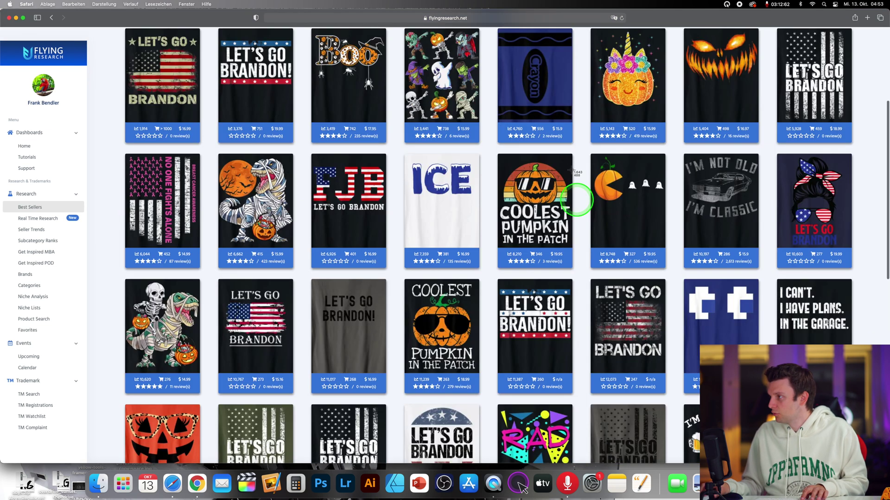
{"action": "left_click_drag", "start_coordinate": [571, 155], "coordinate": [496, 248]}
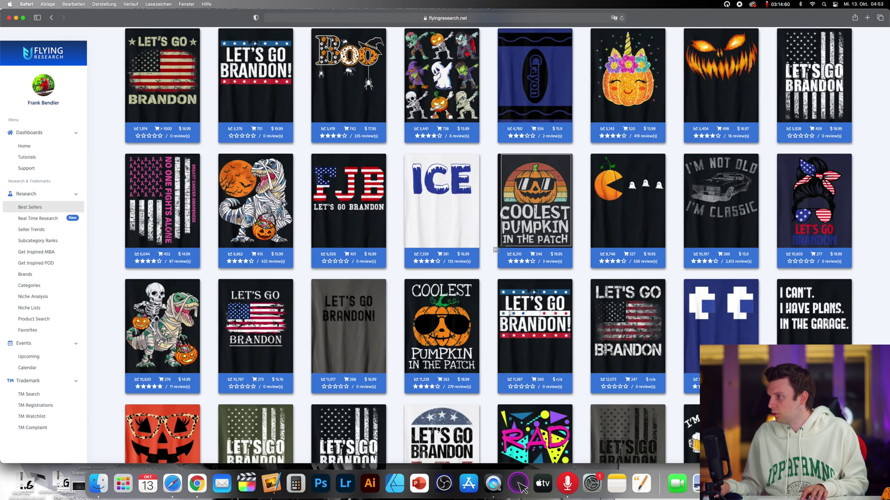
{"action": "scroll", "coordinate": [498, 250], "scroll_direction": "down", "scroll_amount": 1}
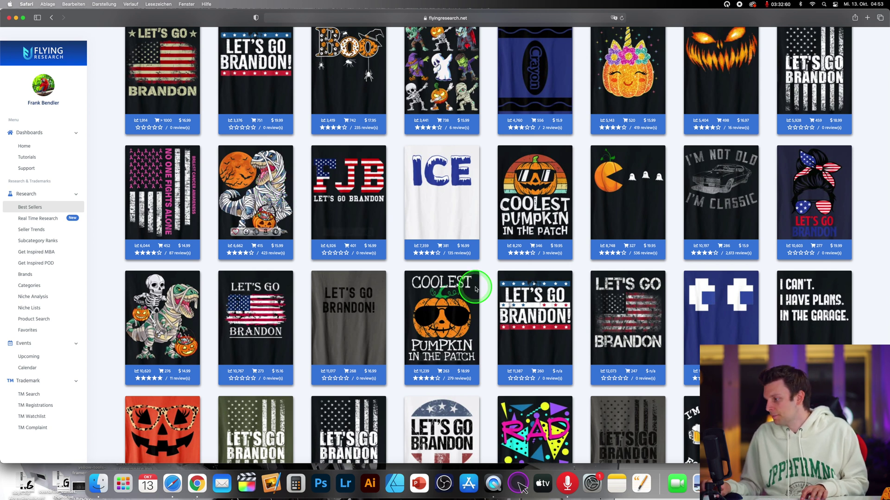
{"action": "scroll", "coordinate": [475, 286], "scroll_direction": "down", "scroll_amount": 4}
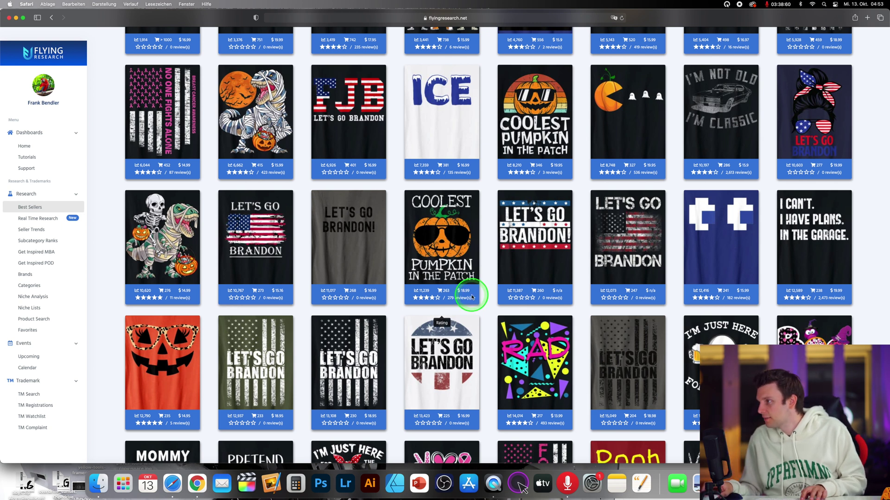
{"action": "scroll", "coordinate": [471, 297], "scroll_direction": "up", "scroll_amount": 1}
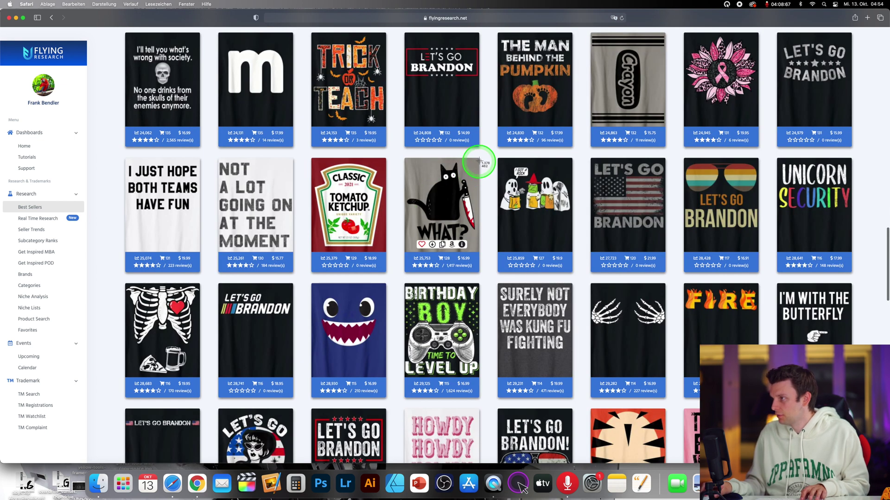
{"action": "left_click_drag", "start_coordinate": [479, 161], "coordinate": [425, 240]}
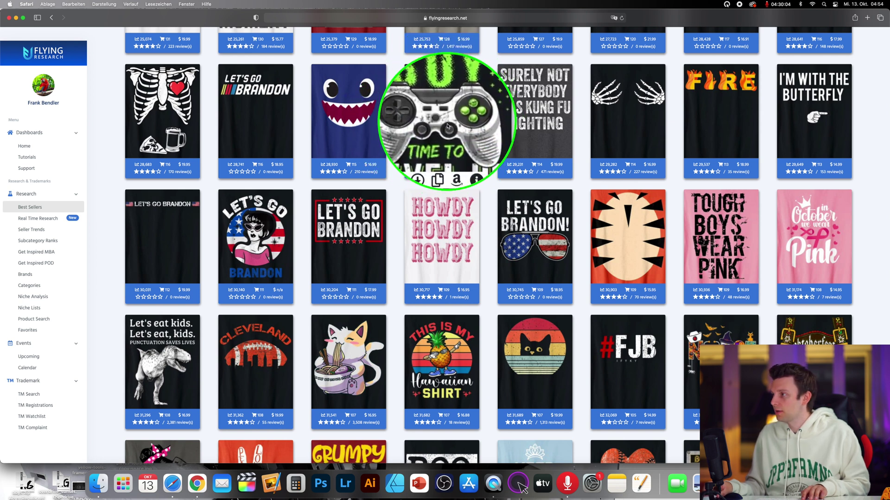
{"action": "scroll", "coordinate": [490, 186], "scroll_direction": "down", "scroll_amount": 1}
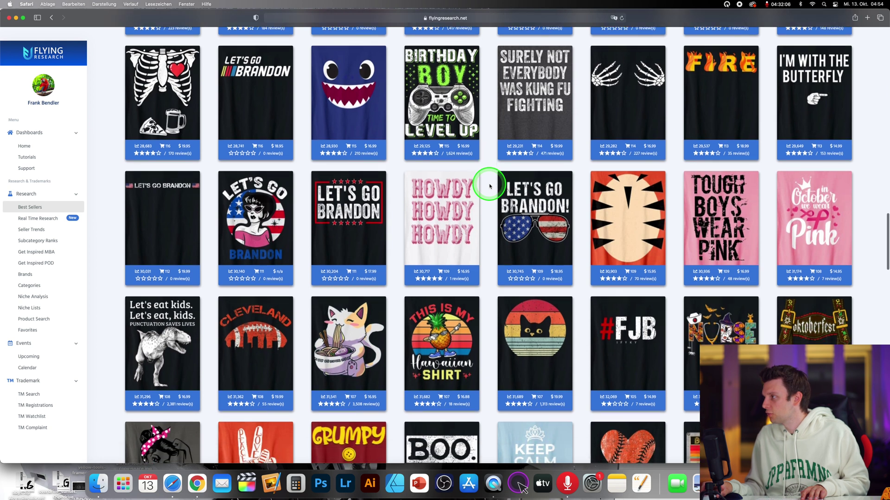
{"action": "scroll", "coordinate": [489, 186], "scroll_direction": "down", "scroll_amount": 2}
{"action": "scroll", "coordinate": [490, 185], "scroll_direction": "down", "scroll_amount": 2}
{"action": "scroll", "coordinate": [489, 186], "scroll_direction": "down", "scroll_amount": 1}
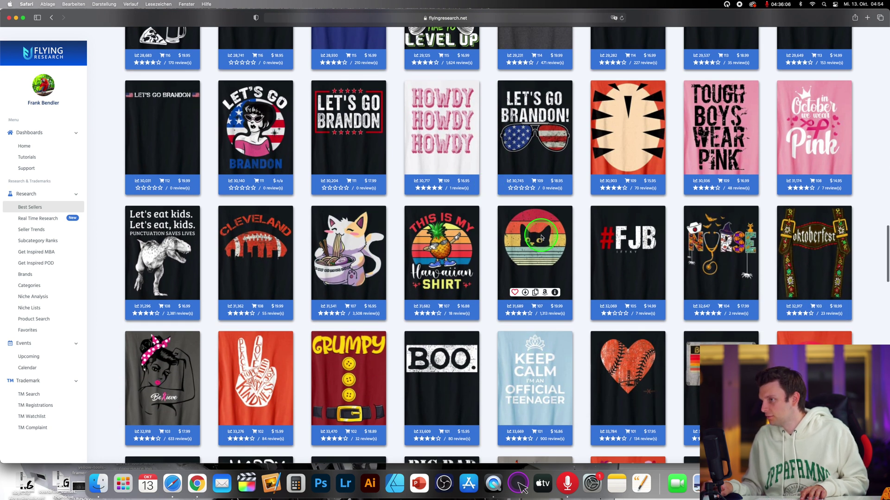
{"action": "scroll", "coordinate": [541, 238], "scroll_direction": "down", "scroll_amount": 5}
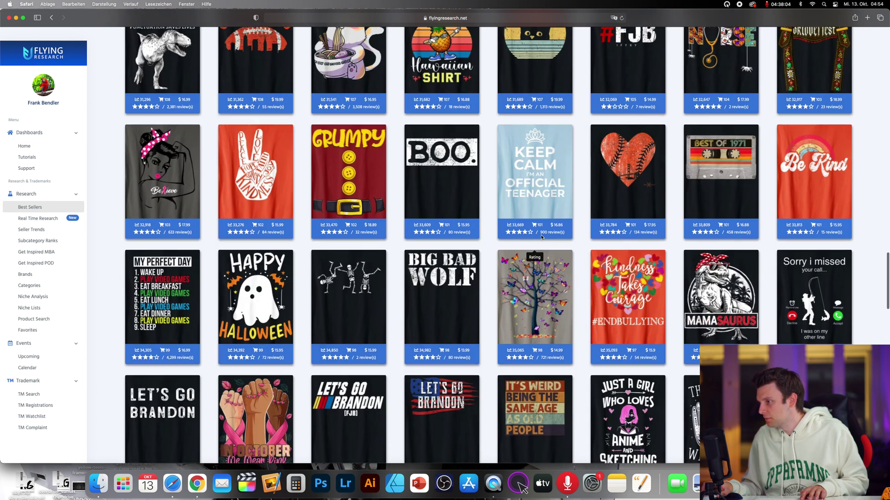
{"action": "scroll", "coordinate": [541, 238], "scroll_direction": "down", "scroll_amount": 2}
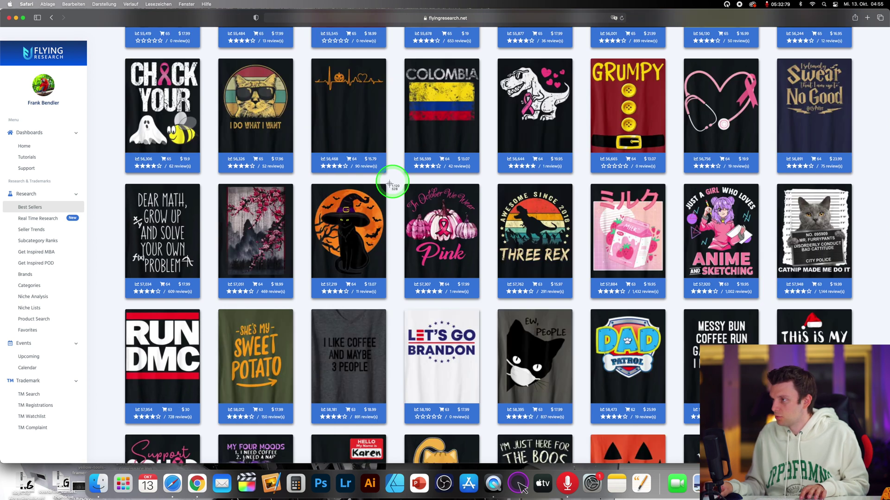
{"action": "mouse_move", "coordinate": [385, 184]}
{"action": "left_mouse_down"}
{"action": "mouse_move", "coordinate": [306, 297]}
{"action": "mouse_move", "coordinate": [312, 302]}
{"action": "left_mouse_up"}
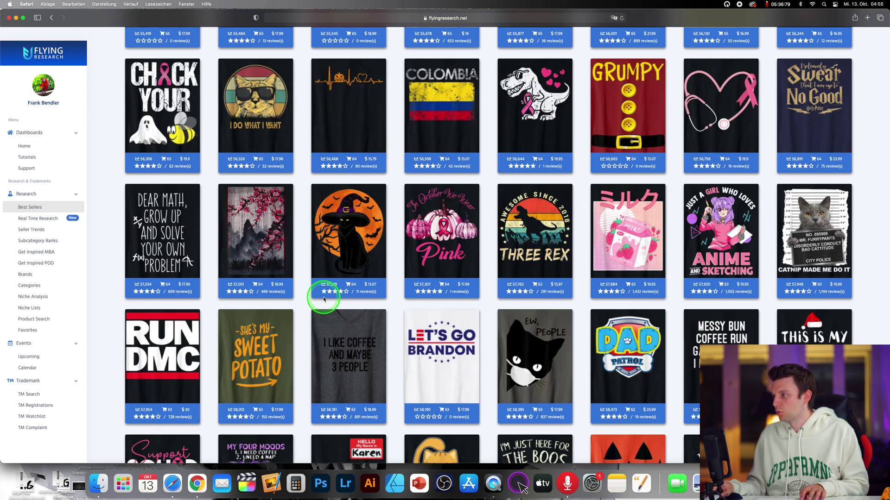
{"action": "scroll", "coordinate": [319, 302], "scroll_direction": "up", "scroll_amount": 2}
{"action": "scroll", "coordinate": [323, 299], "scroll_direction": "up", "scroll_amount": 15}
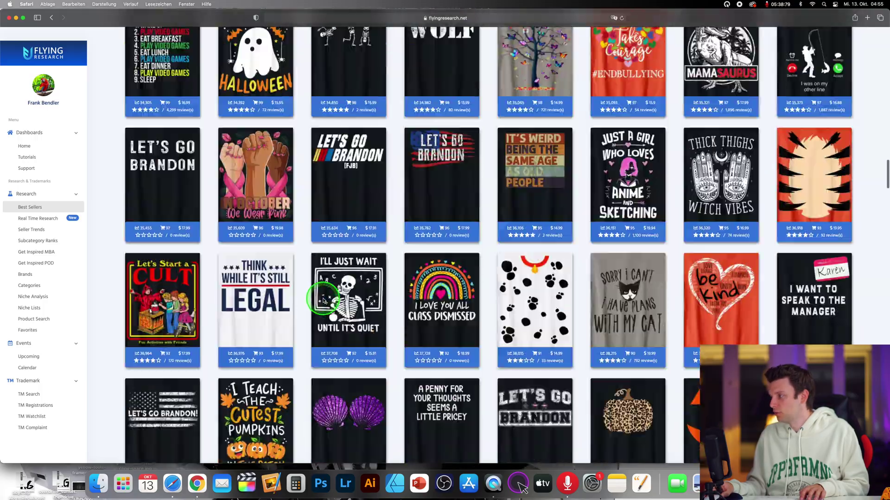
{"action": "scroll", "coordinate": [323, 299], "scroll_direction": "up", "scroll_amount": 15}
{"action": "scroll", "coordinate": [323, 299], "scroll_direction": "up", "scroll_amount": 15}
{"action": "scroll", "coordinate": [321, 301], "scroll_direction": "up", "scroll_amount": 15}
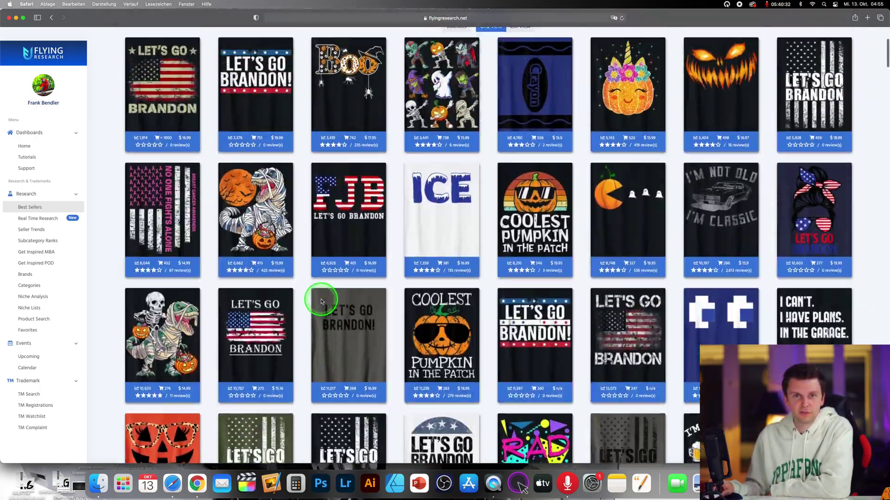
{"action": "scroll", "coordinate": [321, 301], "scroll_direction": "up", "scroll_amount": 2}
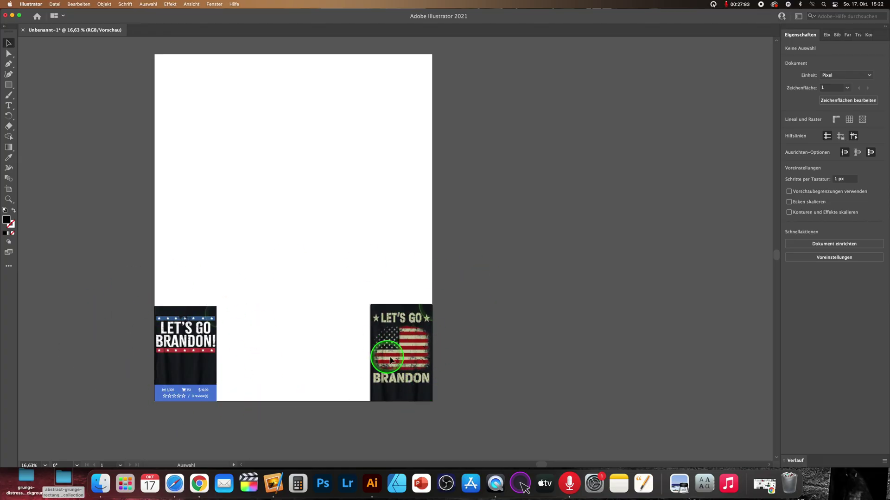
Add two stacked text frames reading LET'S GO and BRANDON near the artboard top.
{"action": "left_click", "coordinate": [9, 106]}
{"action": "left_click_drag", "start_coordinate": [170, 96], "coordinate": [379, 140]}
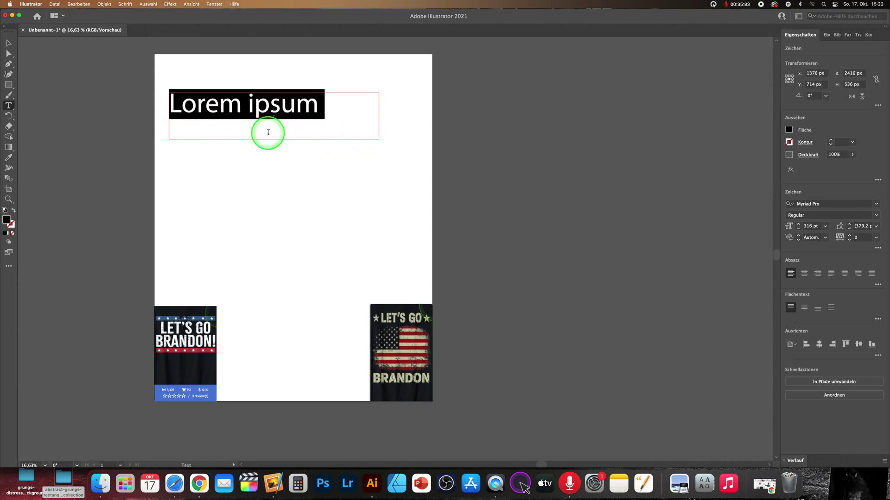
{"action": "type", "text": "LEt"}
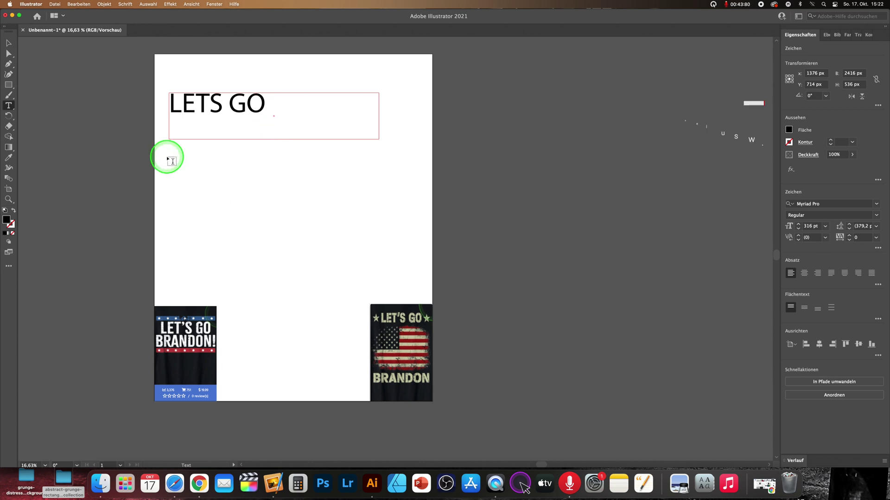
{"action": "left_click_drag", "start_coordinate": [167, 157], "coordinate": [309, 208]}
{"action": "type", "text": "BRANDON"}
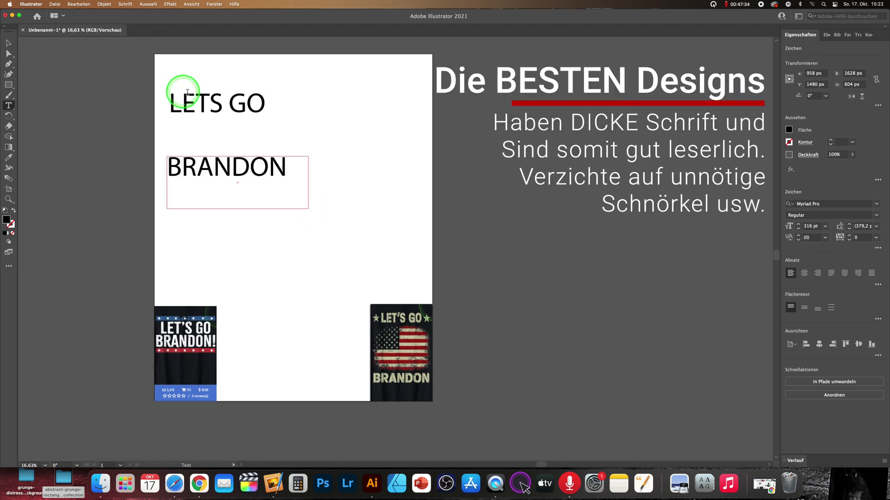
{"action": "left_click", "coordinate": [209, 103]}
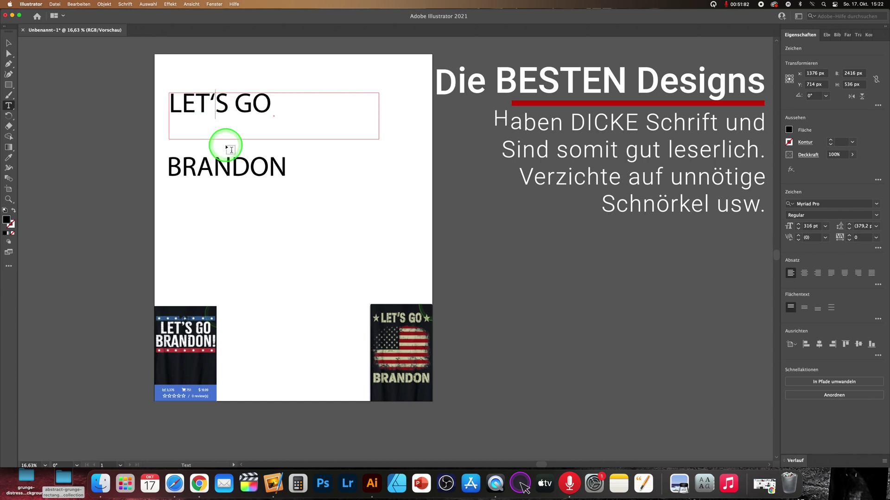
{"action": "left_click", "coordinate": [220, 78], "text": "super"}
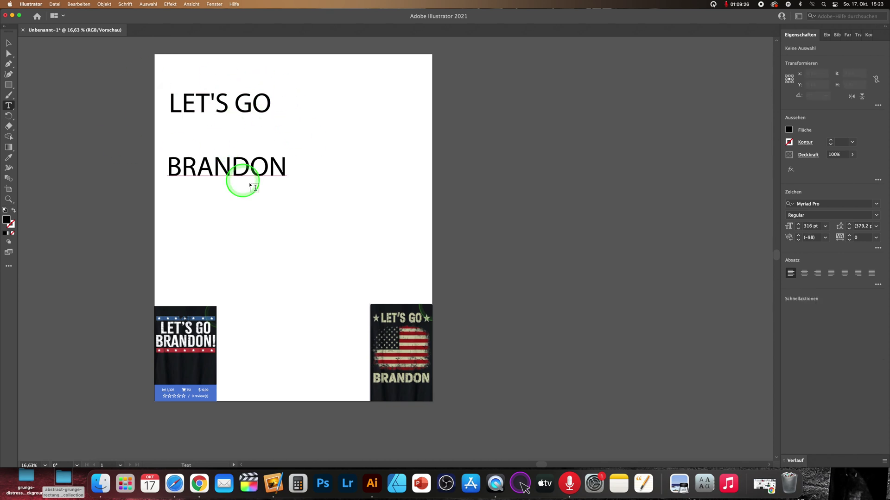
Stretch the LET'S GO and BRANDON text frames to both artboard edges.
{"action": "left_click", "coordinate": [9, 43]}
{"action": "left_click_drag", "start_coordinate": [219, 100], "coordinate": [282, 101]}
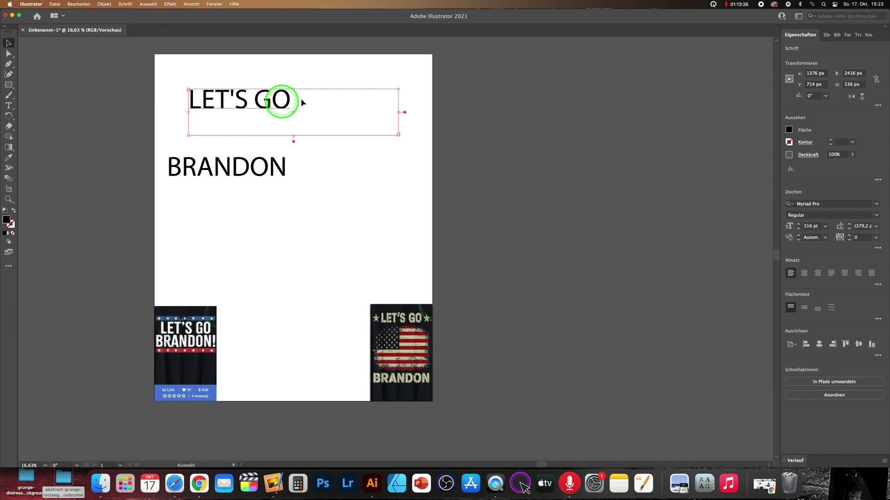
{"action": "left_click_drag", "start_coordinate": [400, 114], "coordinate": [433, 111]}
{"action": "left_click_drag", "start_coordinate": [191, 112], "coordinate": [155, 112]}
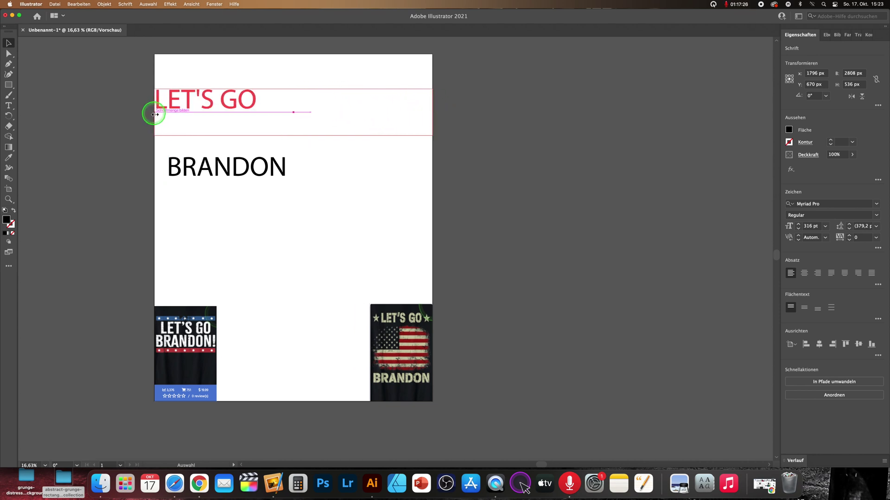
{"action": "left_click", "coordinate": [217, 168]}
{"action": "left_click_drag", "start_coordinate": [310, 182], "coordinate": [433, 181]}
{"action": "left_click_drag", "start_coordinate": [165, 186], "coordinate": [155, 182]}
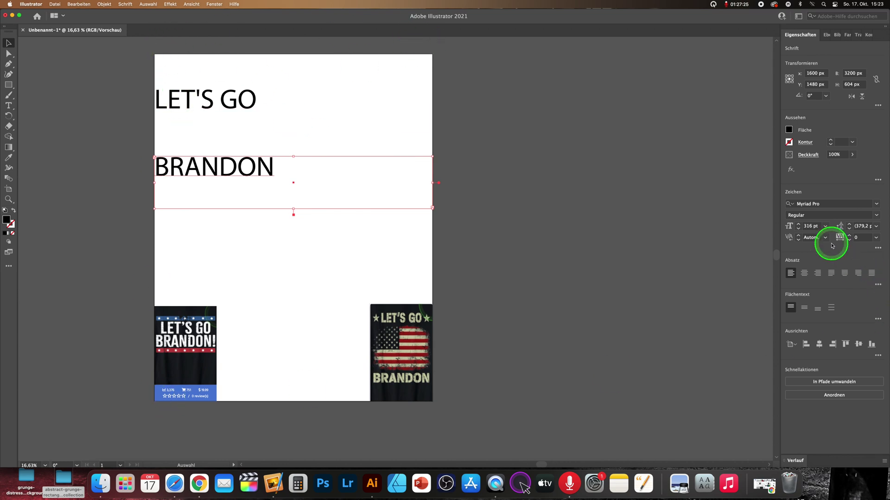
Centre-align BRANDON and LET'S GO, and enlarge the LET'S GO font size.
{"action": "left_click", "coordinate": [804, 273]}
{"action": "left_click", "coordinate": [248, 99]}
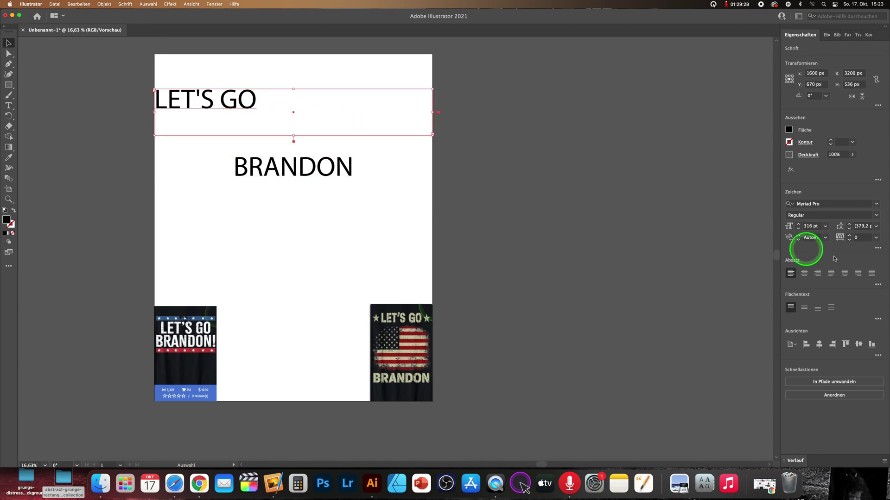
{"action": "left_click", "coordinate": [804, 273]}
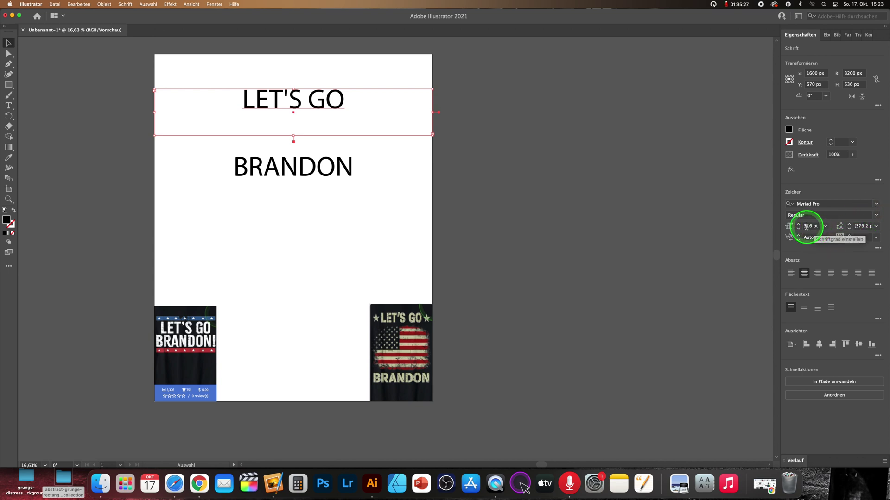
{"action": "scroll", "coordinate": [807, 226], "scroll_direction": "up", "scroll_amount": 5}
{"action": "scroll", "coordinate": [806, 226], "scroll_direction": "up", "scroll_amount": 5}
{"action": "scroll", "coordinate": [806, 226], "scroll_direction": "up", "scroll_amount": 5}
{"action": "scroll", "coordinate": [806, 226], "scroll_direction": "up", "scroll_amount": 5}
Set both LET'S GO and BRANDON in the Impact font.
{"action": "left_click", "coordinate": [877, 204]}
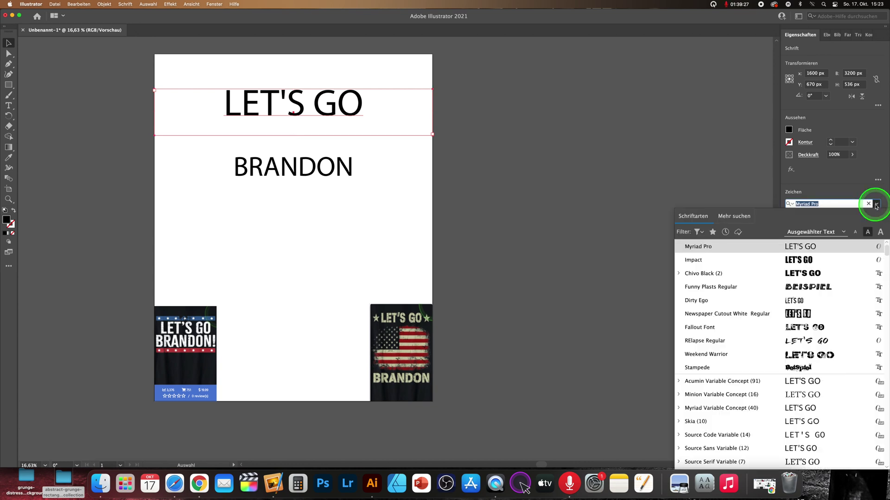
{"action": "left_click", "coordinate": [806, 260]}
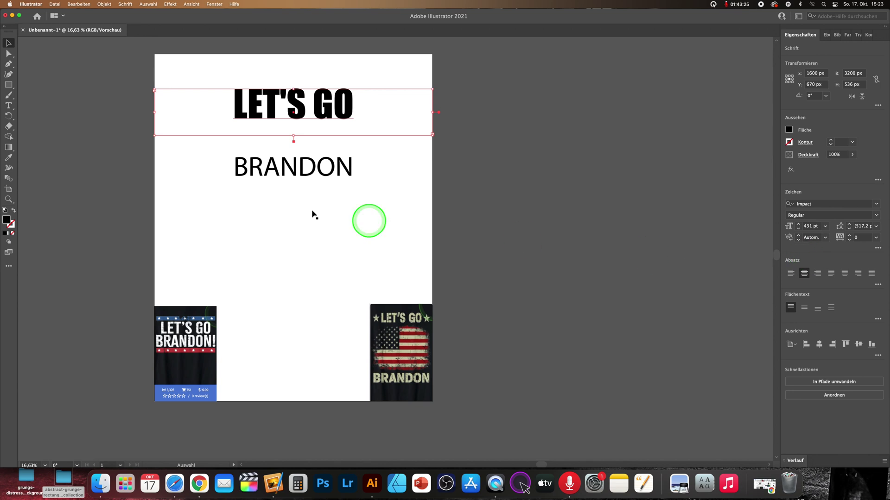
{"action": "left_click", "coordinate": [298, 183]}
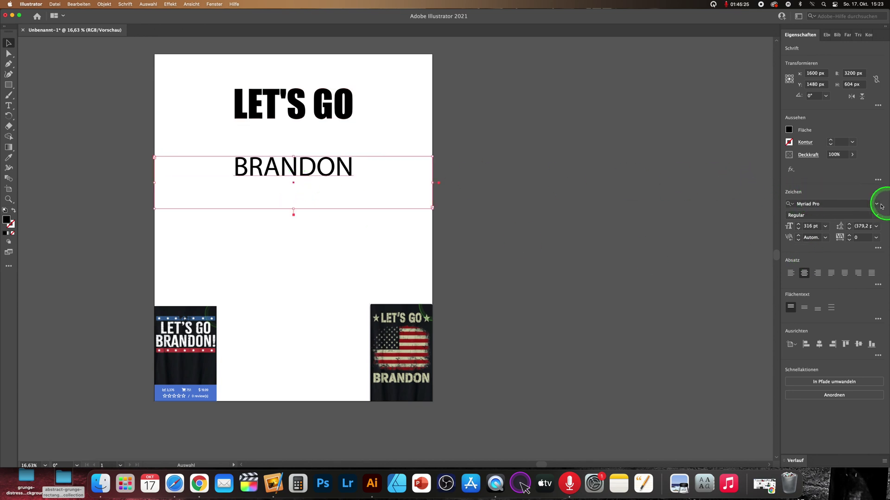
{"action": "left_click", "coordinate": [881, 207]}
{"action": "left_click", "coordinate": [793, 250]}
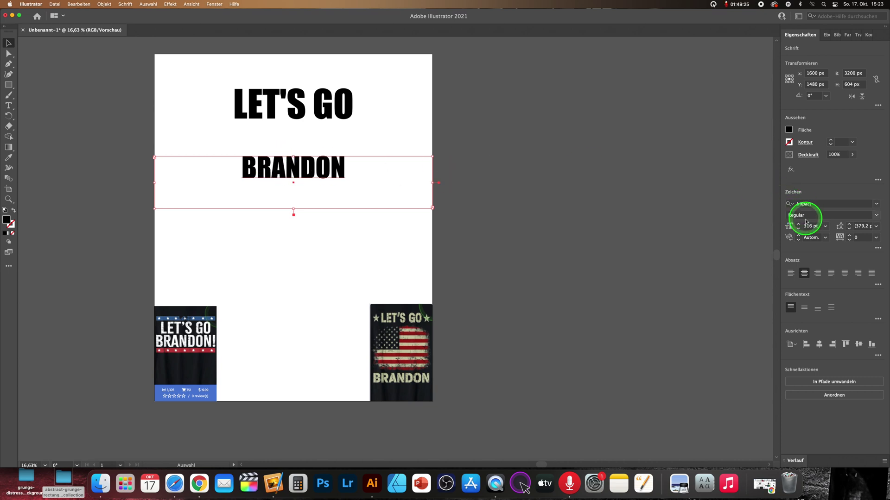
Increase BRANDON's font size to 696 pt so it spans the page.
{"action": "scroll", "coordinate": [805, 225], "scroll_direction": "up", "scroll_amount": 5}
{"action": "scroll", "coordinate": [805, 226], "scroll_direction": "up", "scroll_amount": 5}
{"action": "scroll", "coordinate": [805, 226], "scroll_direction": "up", "scroll_amount": 3}
{"action": "scroll", "coordinate": [805, 224], "scroll_direction": "up", "scroll_amount": 3}
{"action": "scroll", "coordinate": [804, 226], "scroll_direction": "up", "scroll_amount": 3}
{"action": "scroll", "coordinate": [805, 225], "scroll_direction": "up", "scroll_amount": 3}
{"action": "scroll", "coordinate": [805, 225], "scroll_direction": "up", "scroll_amount": 2}
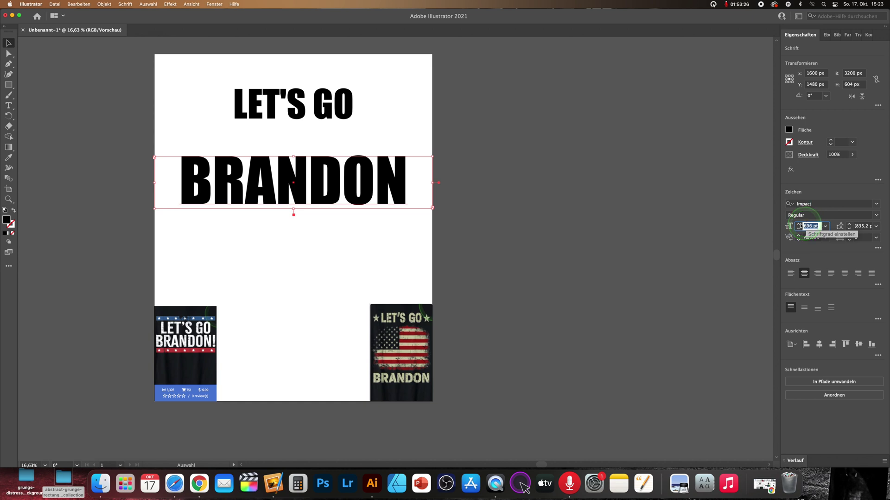
Convert BRANDON to outlines and stretch it wider toward the artboard's right edge.
{"action": "right_click", "coordinate": [287, 179]}
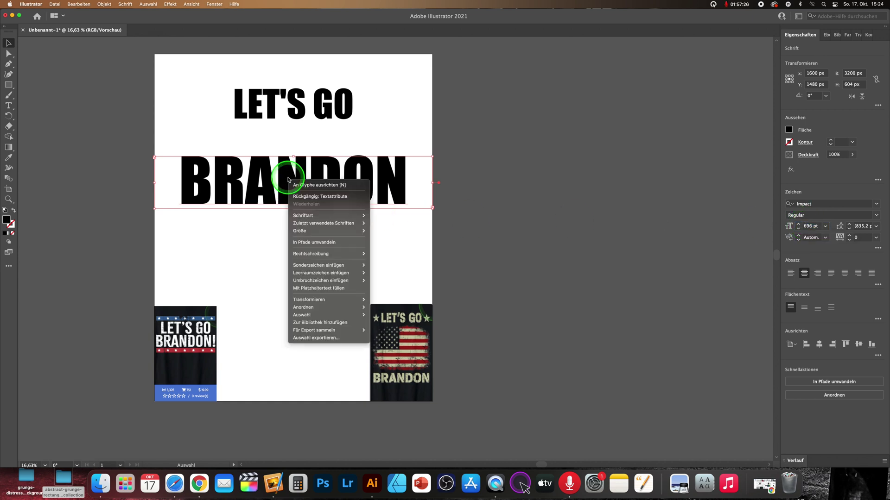
{"action": "left_click", "coordinate": [322, 242]}
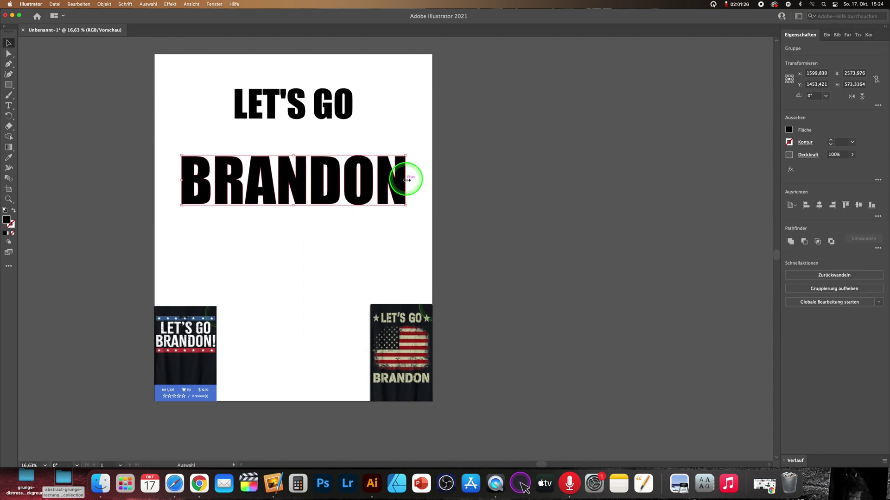
{"action": "key", "text": "super+z"}
{"action": "key", "text": "t"}
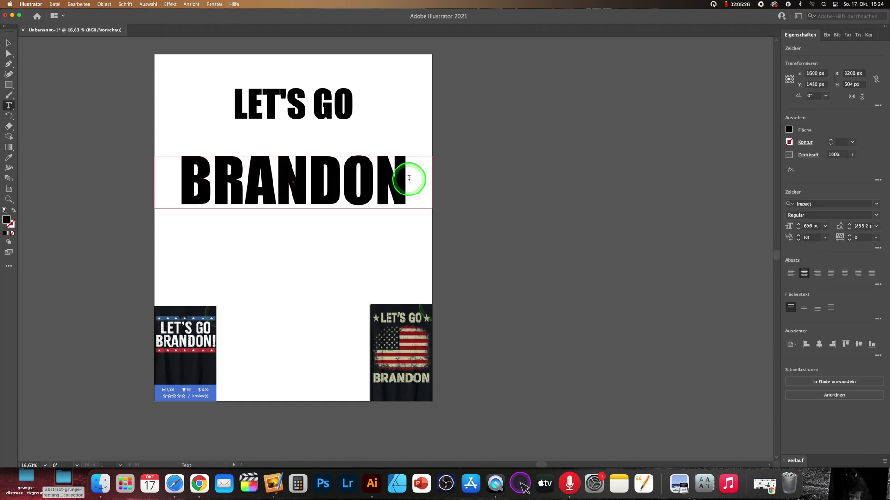
{"action": "type", "text": "!"}
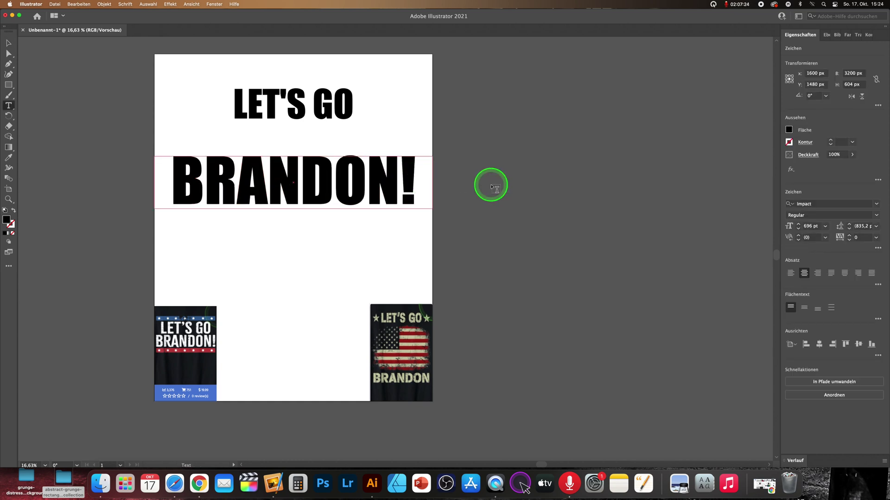
{"action": "key", "text": "BackSpace"}
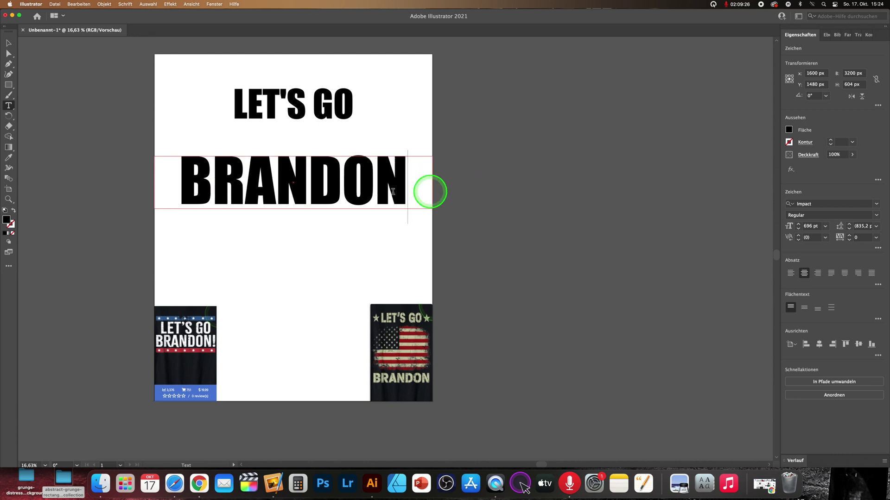
{"action": "left_click", "coordinate": [9, 44]}
{"action": "right_click", "coordinate": [286, 179]}
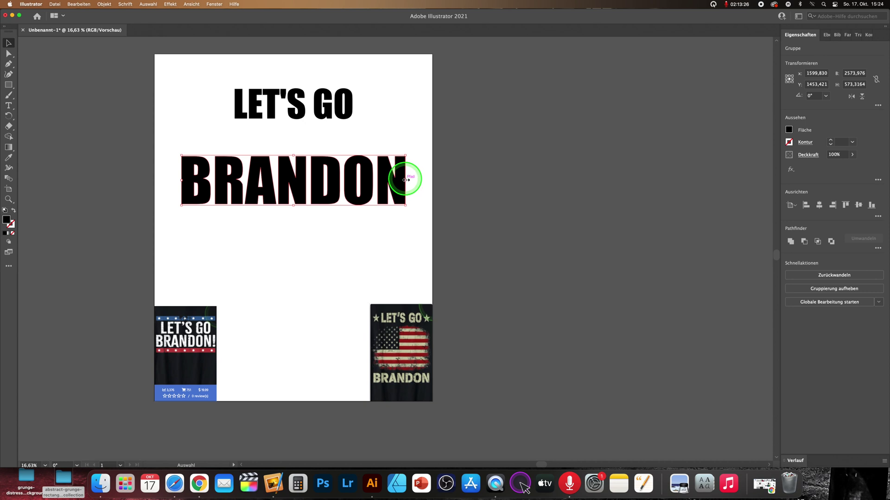
{"action": "left_click_drag", "start_coordinate": [405, 180], "coordinate": [427, 180]}
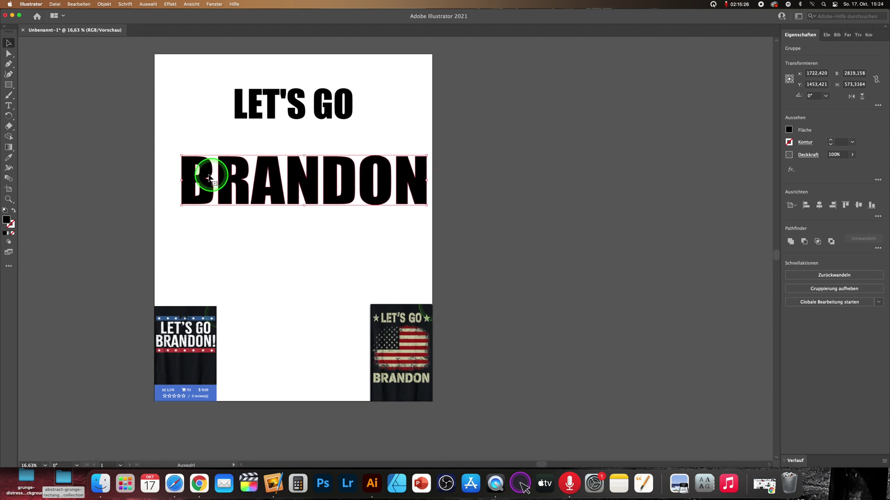
Stretch BRANDON to the left artboard edge and convert LET'S GO to outlines.
{"action": "left_click_drag", "start_coordinate": [181, 179], "coordinate": [158, 180]}
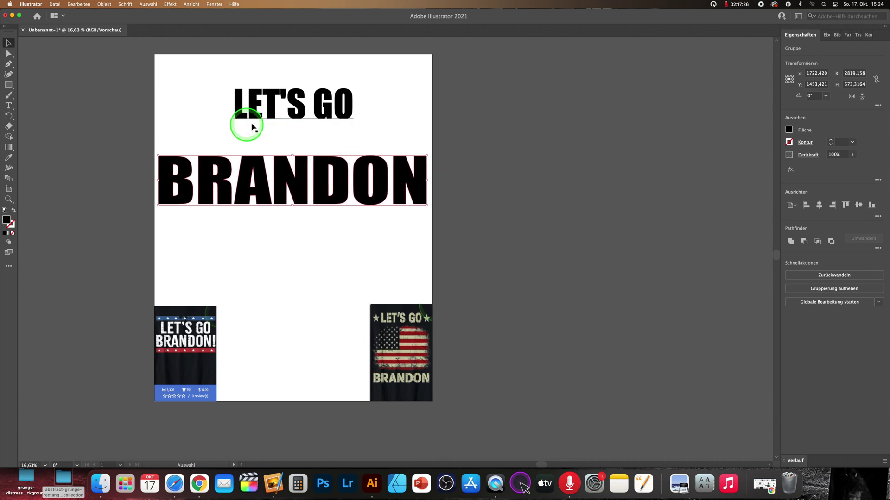
{"action": "left_click", "coordinate": [269, 106]}
{"action": "right_click", "coordinate": [280, 107]}
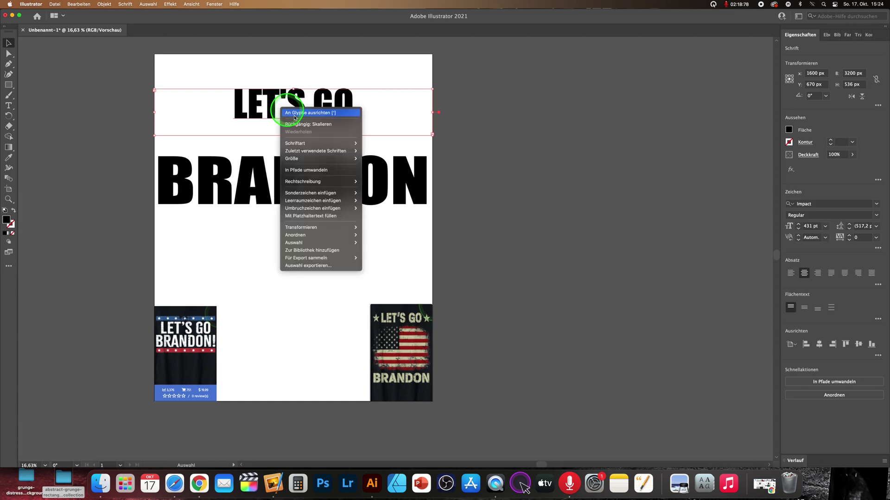
{"action": "left_click", "coordinate": [320, 170]}
Enlarge the LET'S GO lettering and move it down just above BRANDON.
{"action": "mouse_move", "coordinate": [294, 121]}
{"action": "left_mouse_down"}
{"action": "mouse_move", "coordinate": [294, 133]}
{"action": "mouse_move", "coordinate": [305, 134]}
{"action": "left_mouse_up"}
{"action": "key", "text": "a"}
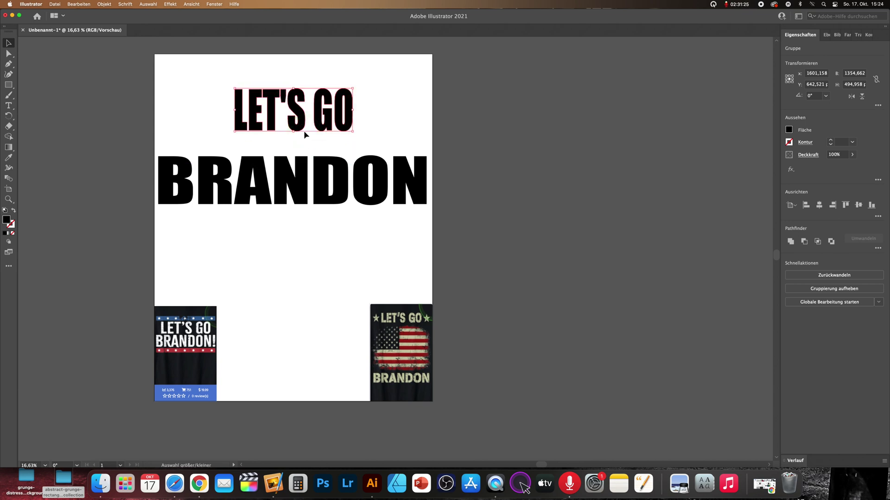
{"action": "mouse_move", "coordinate": [304, 131]}
{"action": "left_mouse_down"}
{"action": "mouse_move", "coordinate": [304, 120]}
{"action": "mouse_move", "coordinate": [293, 135]}
{"action": "mouse_move", "coordinate": [291, 123]}
{"action": "left_mouse_up"}
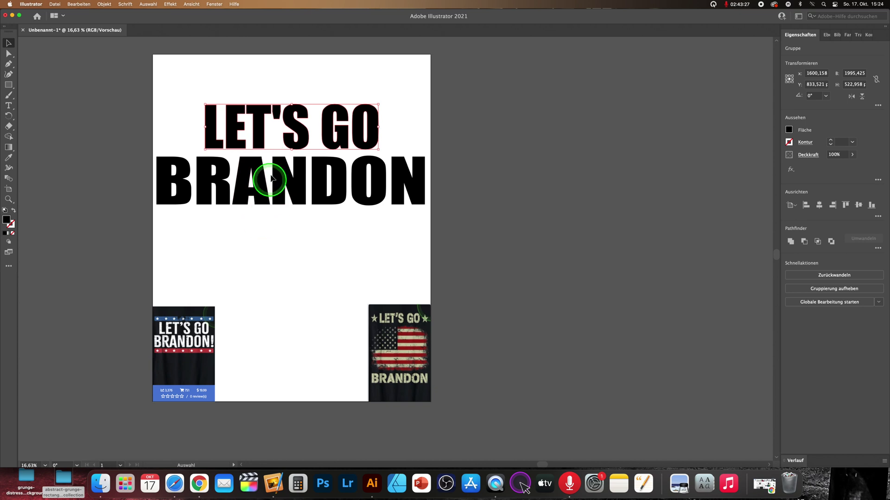
{"action": "left_click_drag", "start_coordinate": [298, 129], "coordinate": [295, 130]}
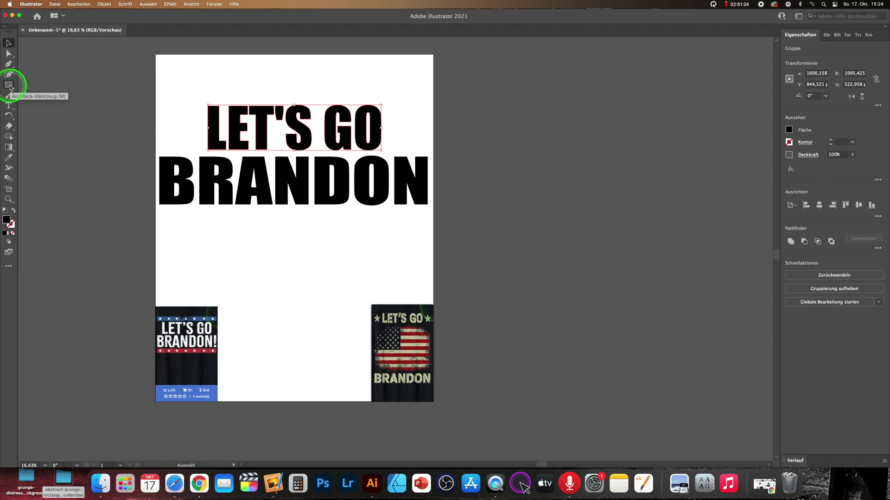
Draw a black full-width rectangle bar underneath BRANDON.
{"action": "left_click", "coordinate": [10, 87]}
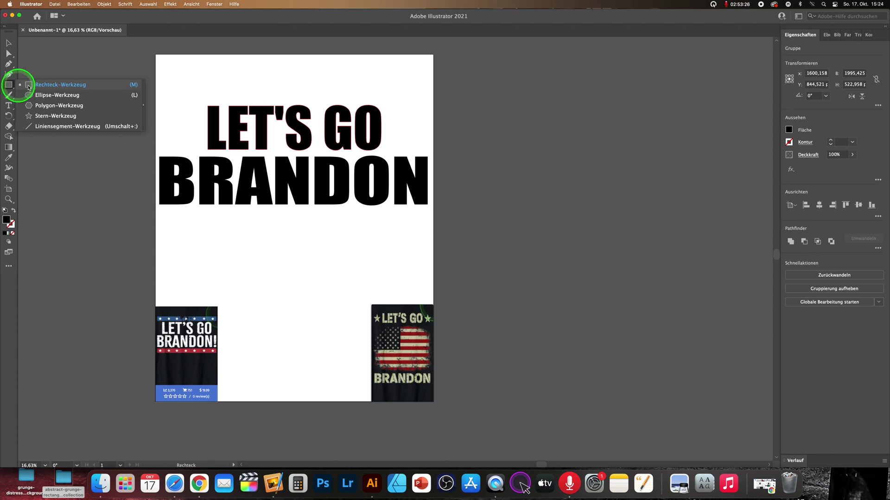
{"action": "left_click", "coordinate": [65, 84]}
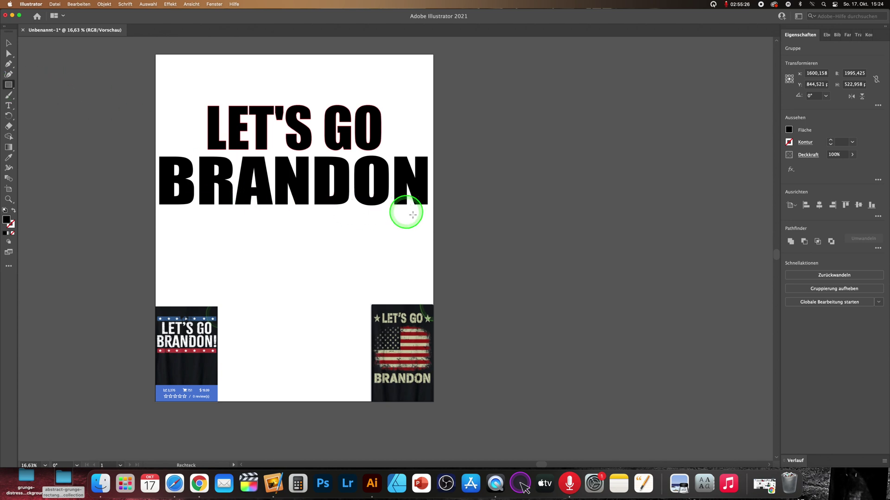
{"action": "left_click_drag", "start_coordinate": [427, 211], "coordinate": [159, 228]}
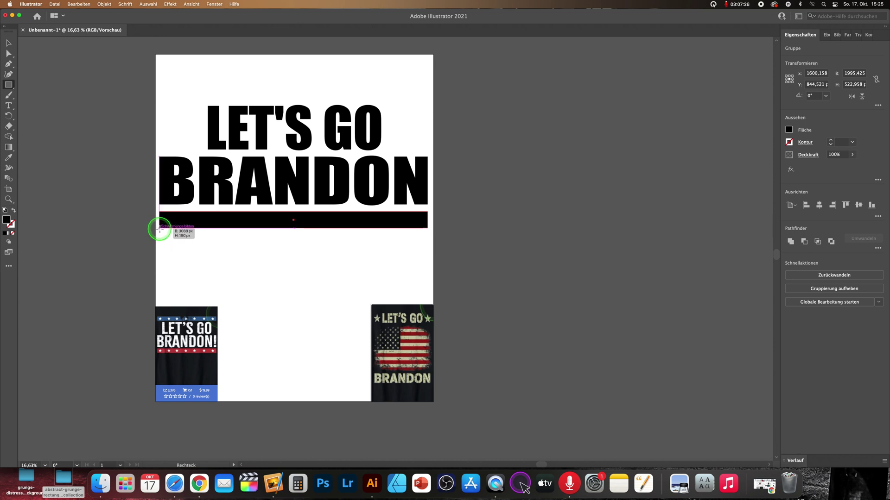
{"action": "left_click_drag", "start_coordinate": [159, 229], "coordinate": [160, 229]}
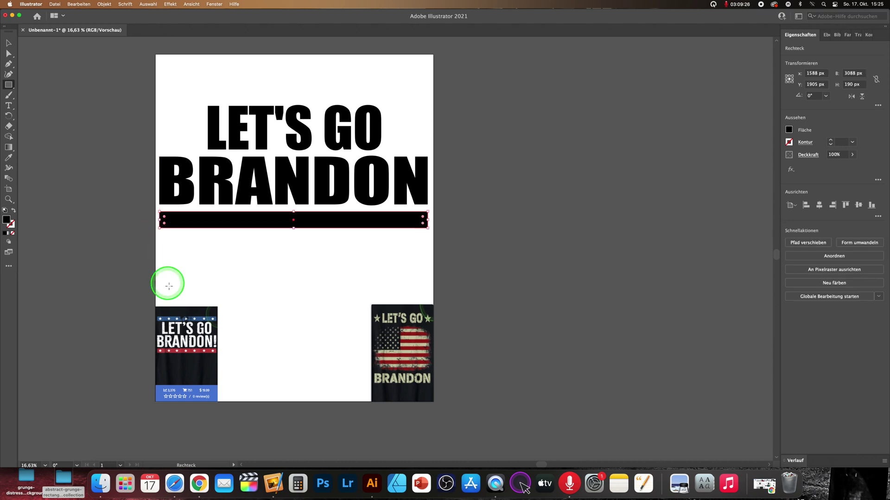
{"action": "key", "text": "super+plus"}
{"action": "key", "text": "super+plus"}
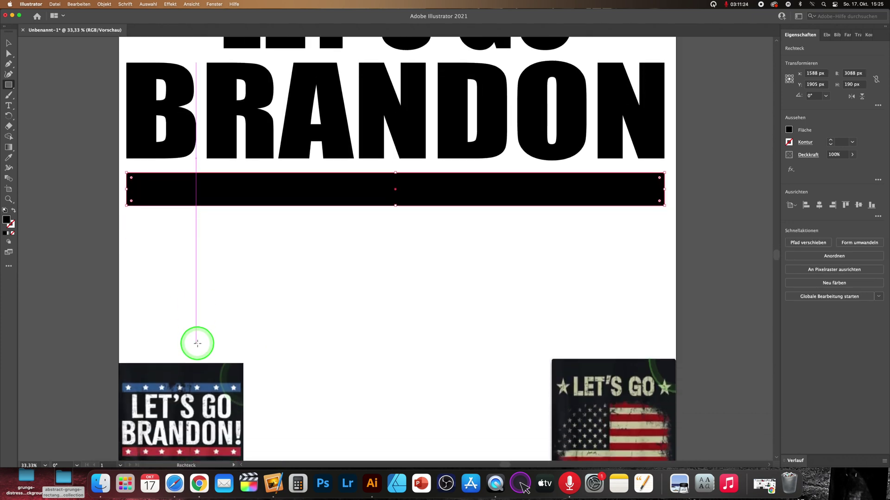
{"action": "scroll", "coordinate": [194, 341], "scroll_direction": "down", "scroll_amount": 3}
{"action": "scroll", "coordinate": [197, 353], "scroll_direction": "left", "scroll_amount": 2}
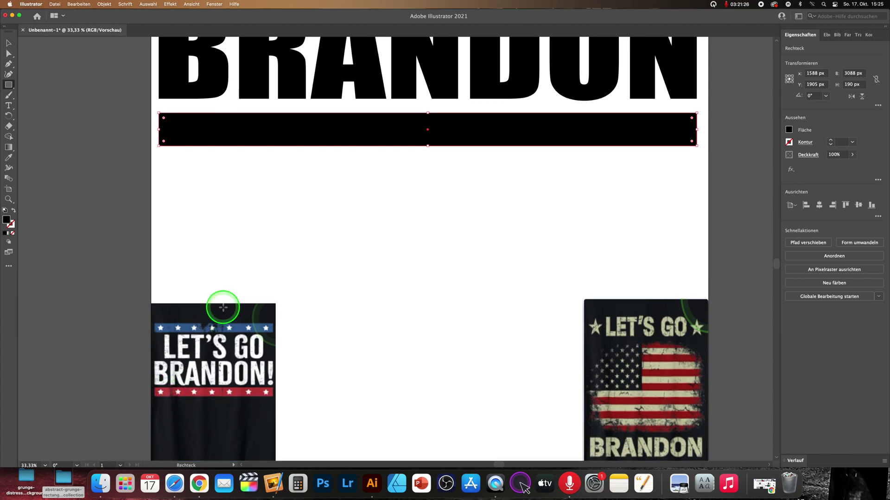
{"action": "scroll", "coordinate": [223, 304], "scroll_direction": "up", "scroll_amount": 3}
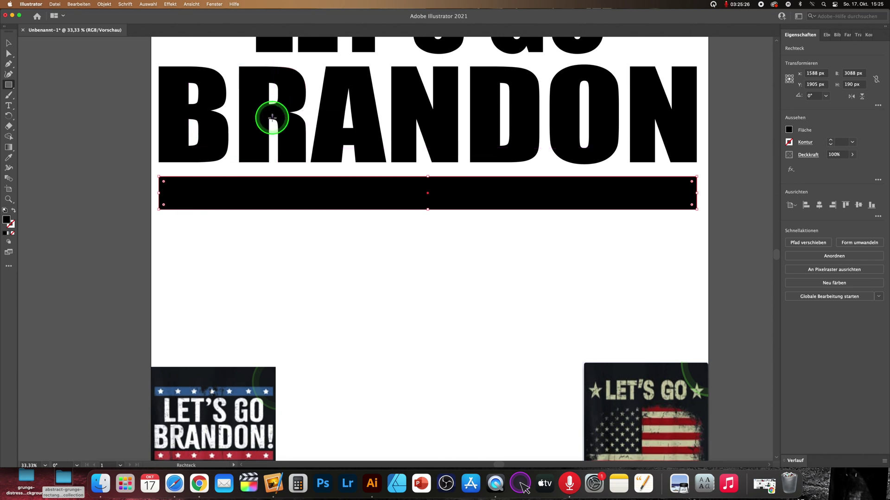
{"action": "left_click_drag", "start_coordinate": [264, 183], "coordinate": [298, 175]}
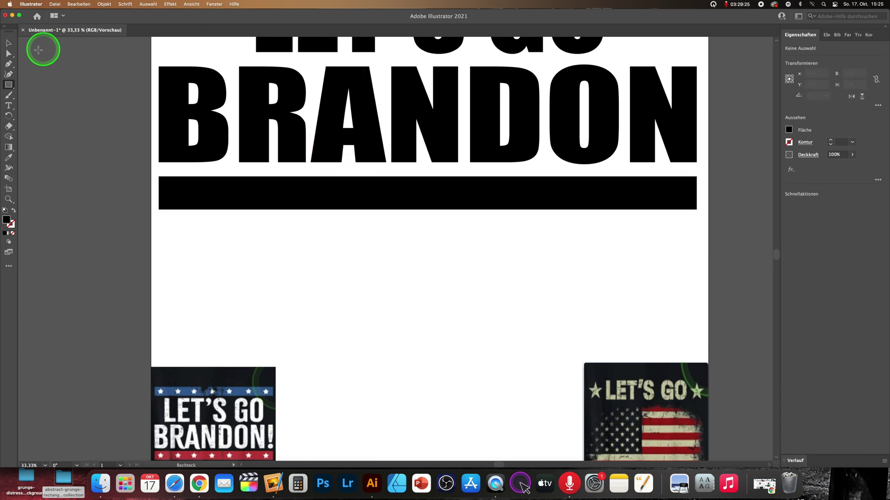
Move the bar up under BRANDON, thin it to 159 px, and duplicate it above LET'S GO.
{"action": "left_click", "coordinate": [8, 42]}
{"action": "left_click_drag", "start_coordinate": [294, 189], "coordinate": [277, 191]}
{"action": "left_click_drag", "start_coordinate": [427, 202], "coordinate": [429, 199]}
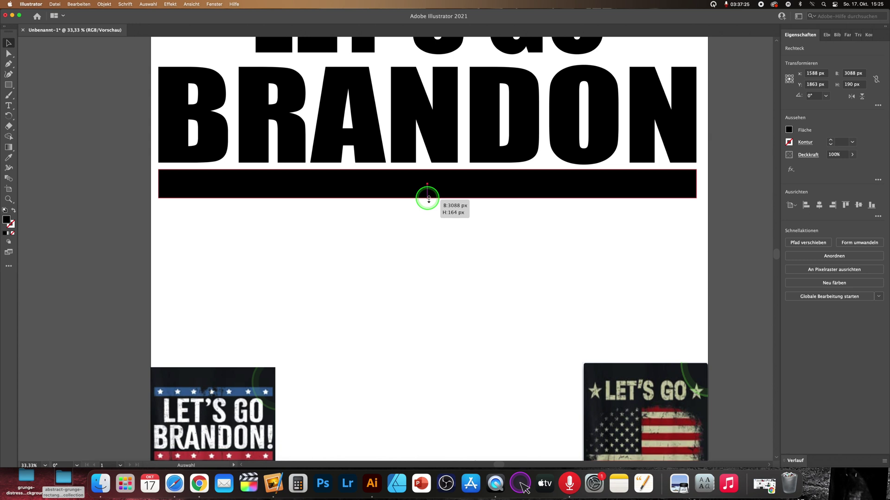
{"action": "left_click_drag", "start_coordinate": [428, 199], "coordinate": [427, 198]}
{"action": "key", "text": "ctrl+minus"}
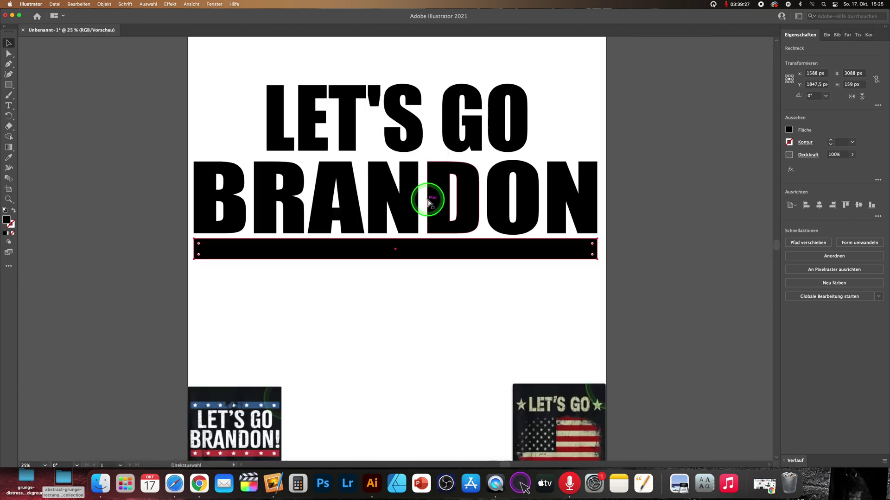
{"action": "key", "text": "ctrl+minus"}
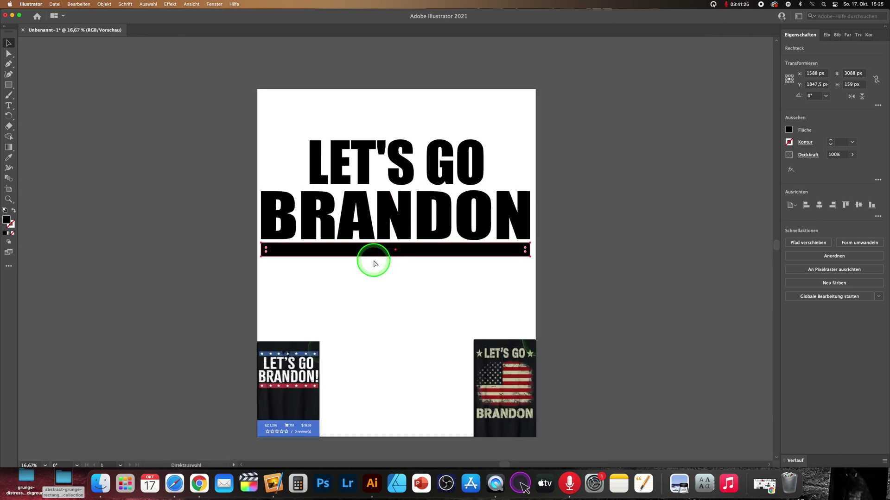
{"action": "left_click_drag", "start_coordinate": [373, 260], "coordinate": [372, 134]}
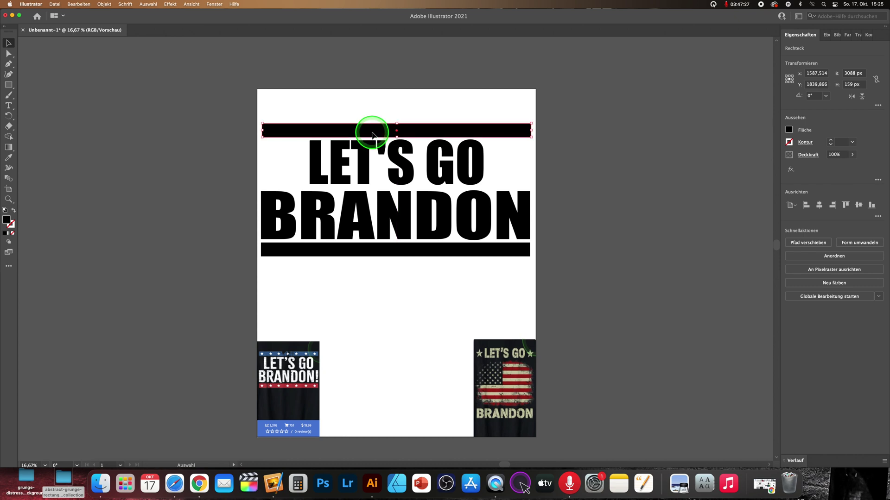
Expand Ebene 2 in the Layers panel and draw a star on the top bar's left end.
{"action": "left_click", "coordinate": [825, 35]}
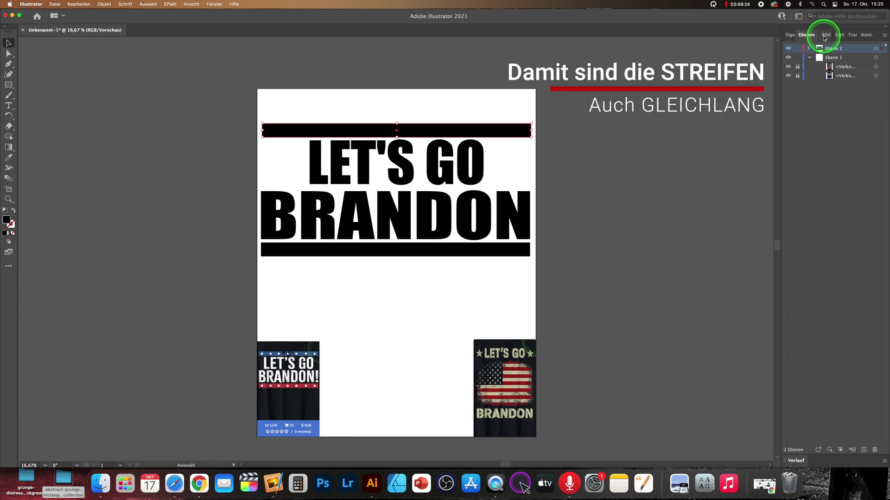
{"action": "left_click", "coordinate": [810, 48]}
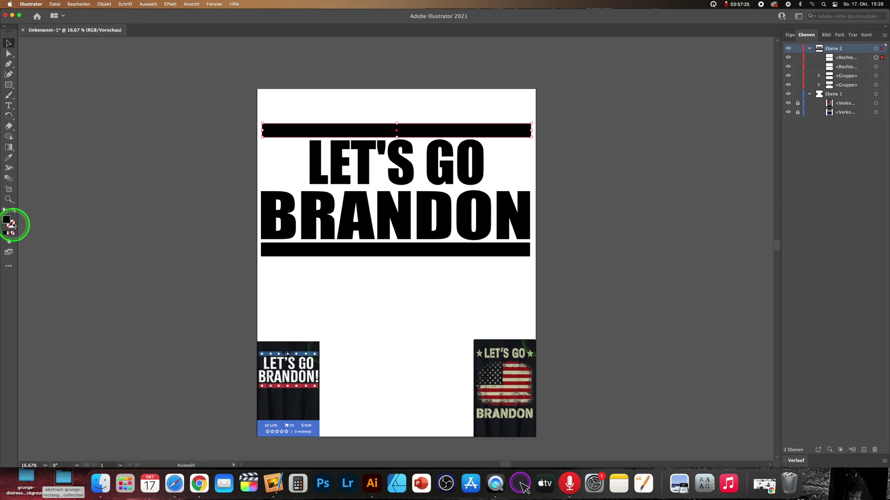
{"action": "left_click_drag", "start_coordinate": [8, 85], "coordinate": [47, 126]}
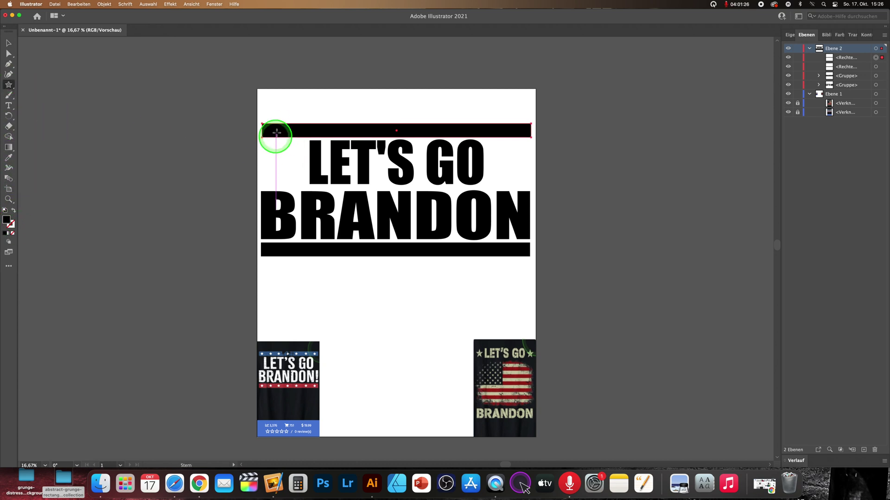
{"action": "left_click_drag", "start_coordinate": [273, 127], "coordinate": [279, 132]}
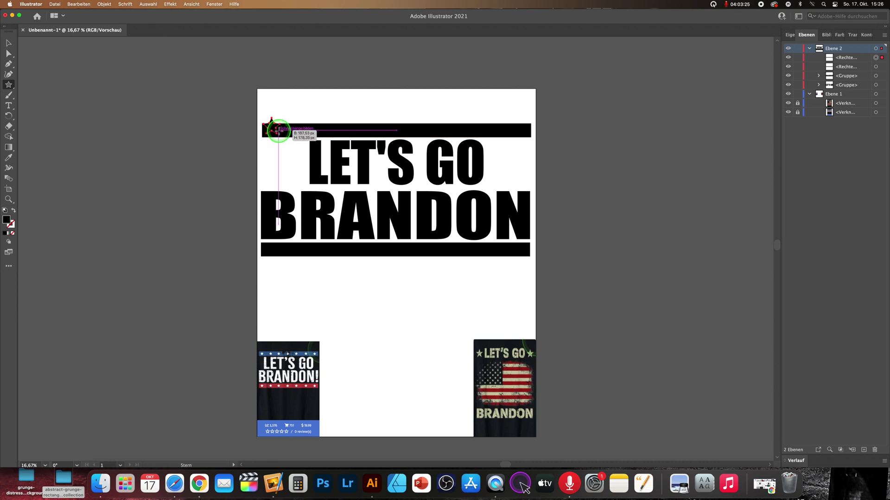
{"action": "key", "text": "v"}
{"action": "left_click", "coordinate": [278, 133]}
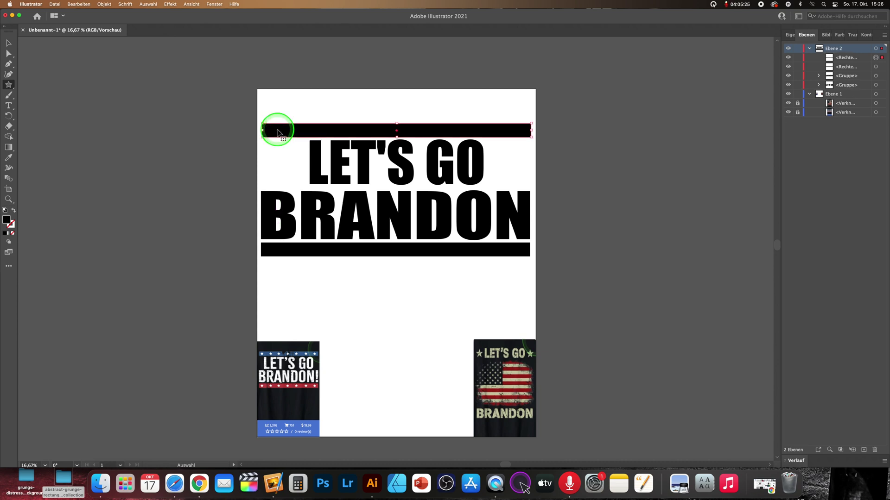
{"action": "left_click_drag", "start_coordinate": [278, 131], "coordinate": [282, 131]}
Resize and reshape the star to fit the end of the top bar.
{"action": "key", "text": "super+equal"}
{"action": "key", "text": "super+equal"}
{"action": "key", "text": "super+equal"}
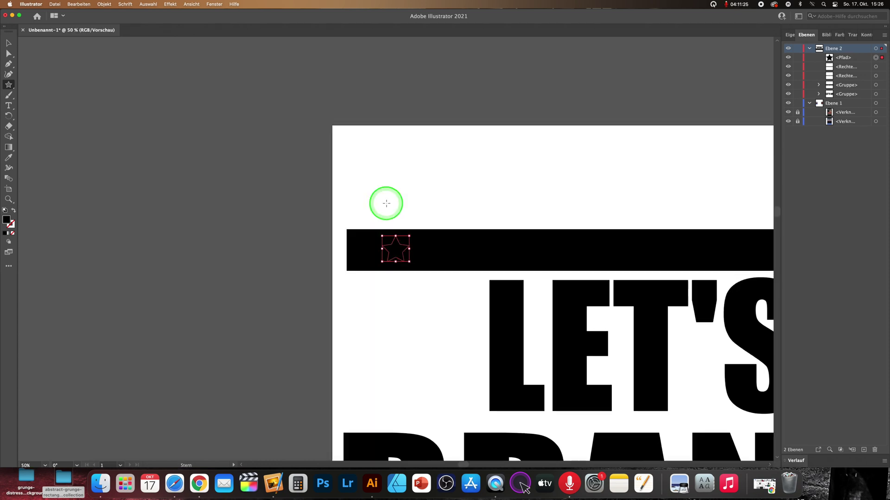
{"action": "left_click", "coordinate": [9, 44]}
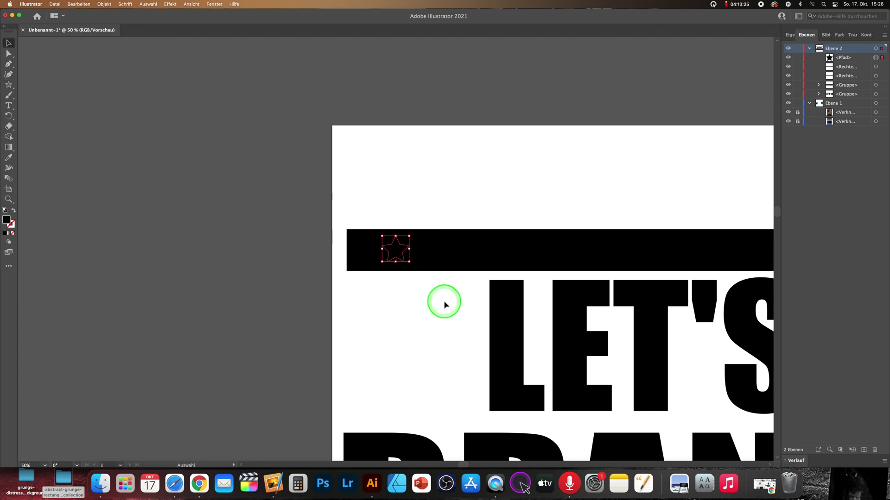
{"action": "left_click_drag", "start_coordinate": [387, 259], "coordinate": [395, 266]}
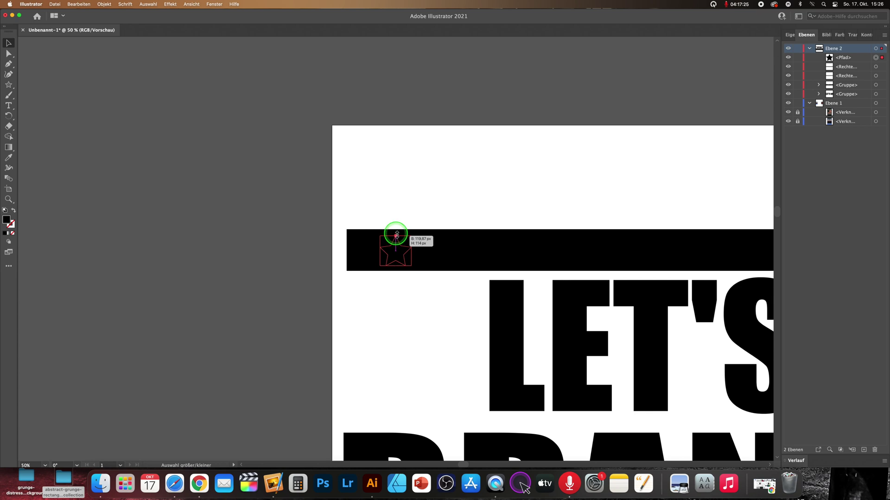
{"action": "left_click_drag", "start_coordinate": [397, 235], "coordinate": [395, 233]}
{"action": "key", "text": "a"}
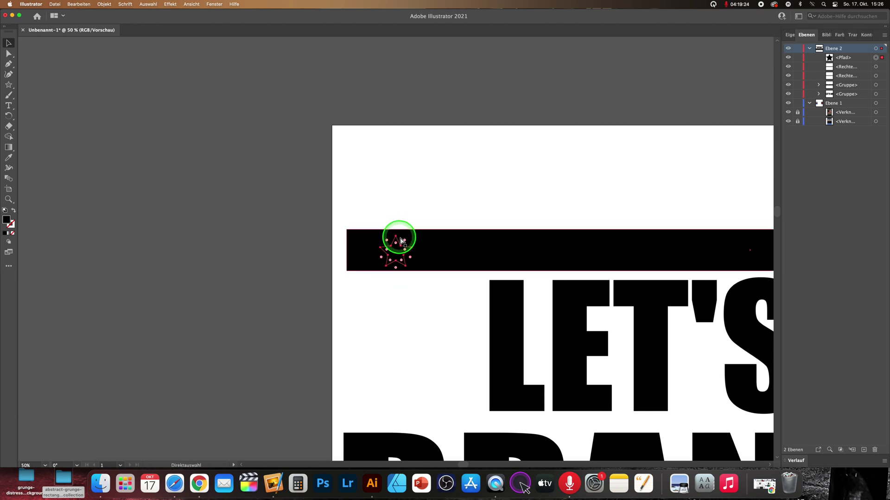
{"action": "key", "text": "super+plus"}
{"action": "key", "text": "super+plus"}
{"action": "key", "text": "super+plus"}
{"action": "key", "text": "v"}
{"action": "left_click_drag", "start_coordinate": [395, 205], "coordinate": [397, 197]}
{"action": "left_click_drag", "start_coordinate": [396, 294], "coordinate": [396, 298]}
Fill the star with white using the colour picker.
{"action": "key", "text": "a"}
{"action": "key", "text": "super+minus"}
{"action": "key", "text": "super+minus"}
{"action": "key", "text": "super+minus"}
{"action": "key", "text": "v"}
{"action": "double_click", "coordinate": [7, 221]}
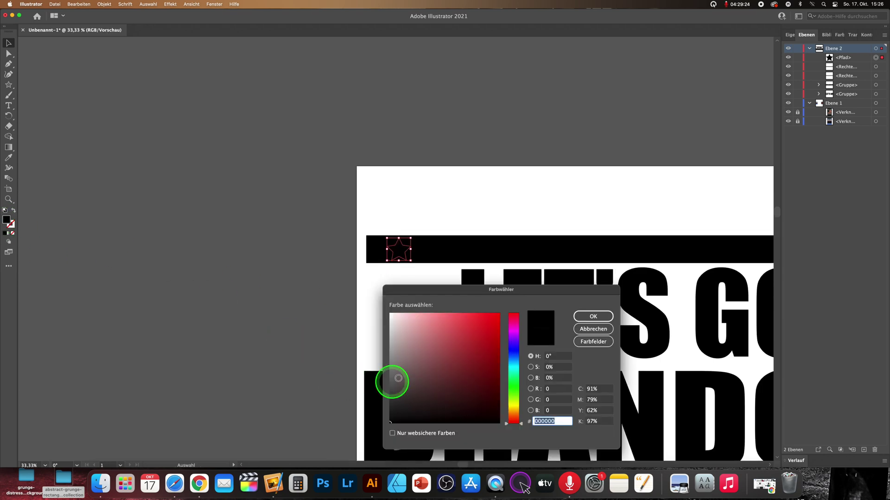
{"action": "left_click_drag", "start_coordinate": [393, 380], "coordinate": [390, 314]}
{"action": "left_click", "coordinate": [593, 317]}
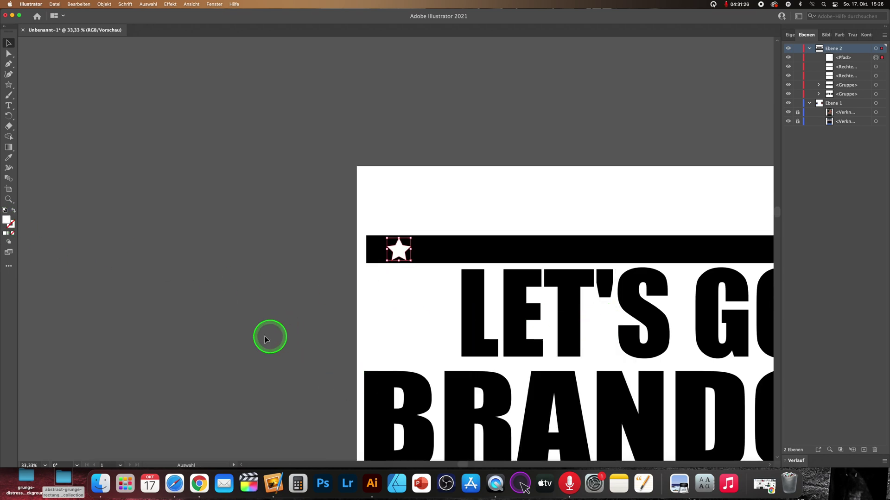
Move the star to the top bar's left end and Alt-drag a second copy along the bar.
{"action": "left_click", "coordinate": [291, 276]}
{"action": "scroll", "coordinate": [291, 277], "scroll_direction": "down", "scroll_amount": 4}
{"action": "scroll", "coordinate": [297, 283], "scroll_direction": "right", "scroll_amount": 3}
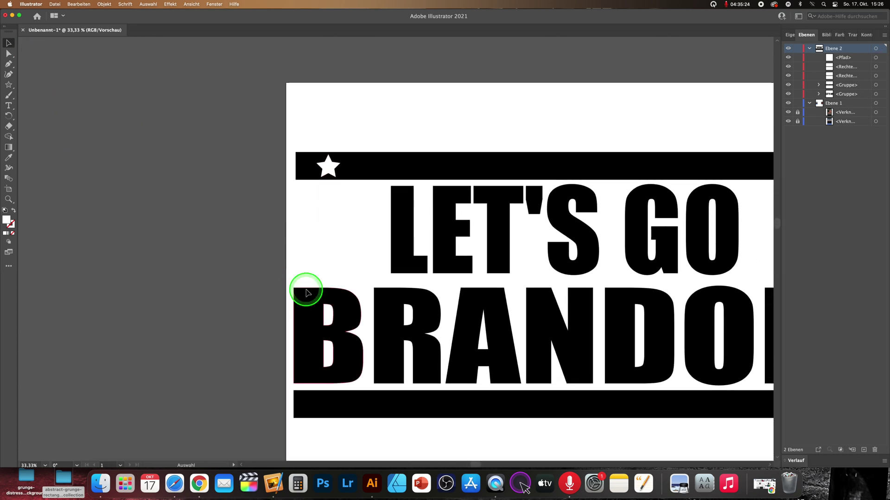
{"action": "key", "text": "super+minus"}
{"action": "scroll", "coordinate": [304, 290], "scroll_direction": "right", "scroll_amount": 1}
{"action": "scroll", "coordinate": [301, 260], "scroll_direction": "right", "scroll_amount": 3}
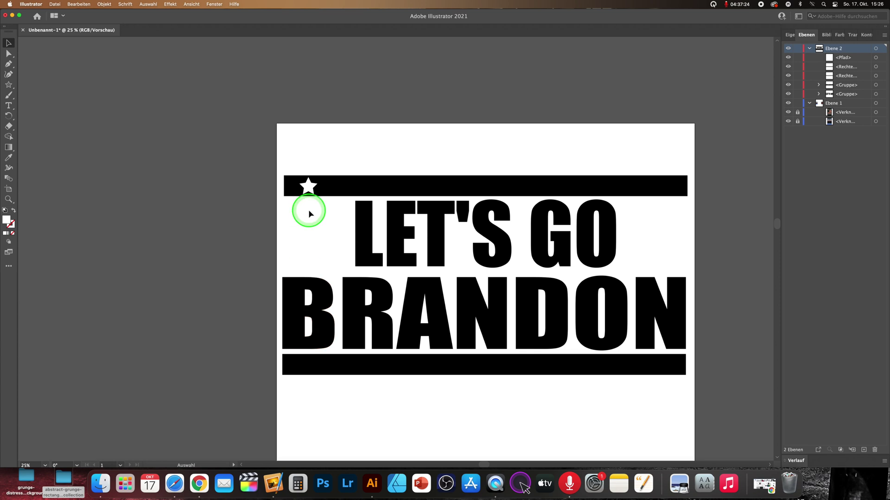
{"action": "scroll", "coordinate": [310, 213], "scroll_direction": "right", "scroll_amount": 2}
{"action": "scroll", "coordinate": [310, 214], "scroll_direction": "right", "scroll_amount": 2}
{"action": "key", "text": "super+plus"}
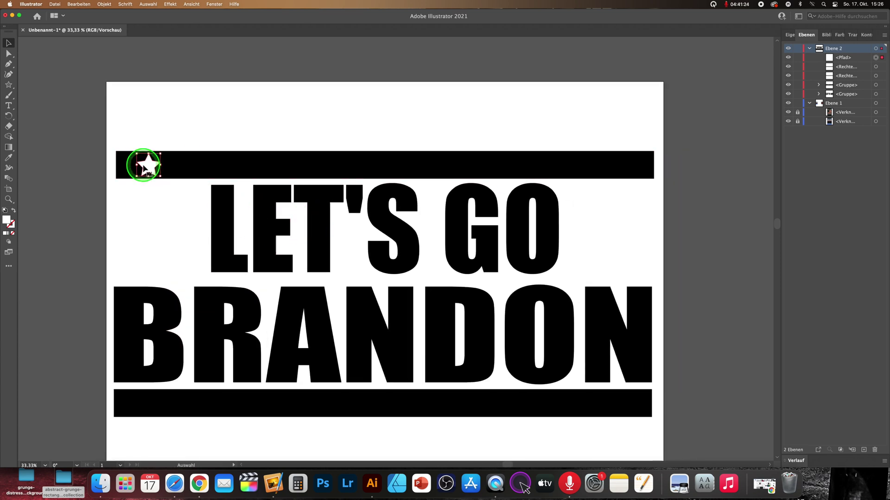
{"action": "left_click_drag", "start_coordinate": [147, 166], "coordinate": [132, 168]}
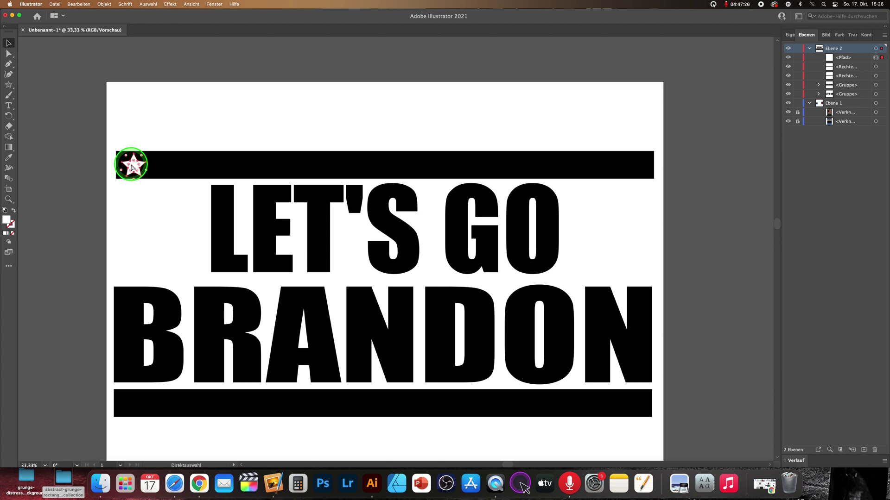
{"action": "left_click_drag", "start_coordinate": [136, 170], "coordinate": [174, 169]}
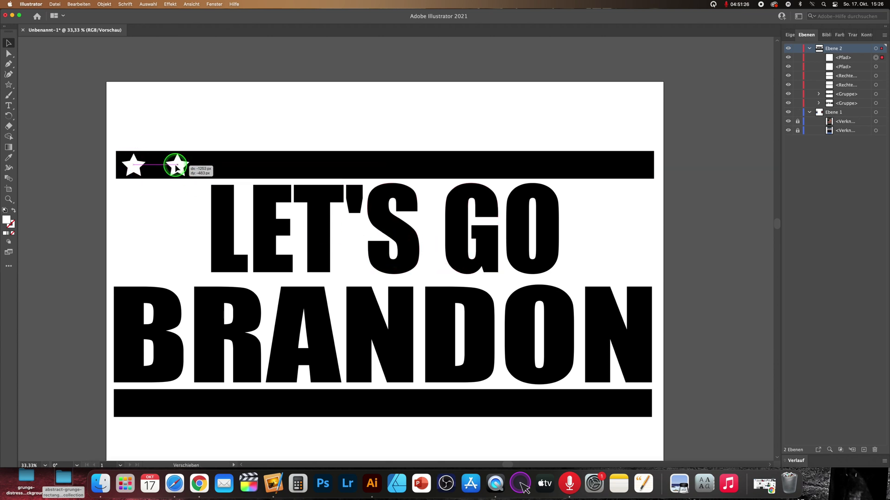
{"action": "left_click_drag", "start_coordinate": [177, 166], "coordinate": [184, 167]}
Shift the copied star farther right and select the first two stars.
{"action": "scroll", "coordinate": [224, 246], "scroll_direction": "down", "scroll_amount": 2}
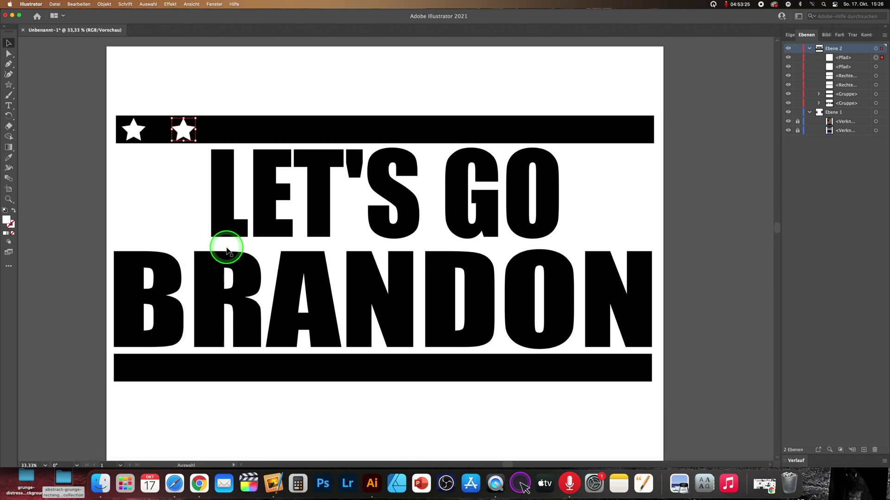
{"action": "scroll", "coordinate": [227, 250], "scroll_direction": "down", "scroll_amount": 3}
{"action": "scroll", "coordinate": [227, 249], "scroll_direction": "down", "scroll_amount": 2}
{"action": "scroll", "coordinate": [226, 247], "scroll_direction": "down", "scroll_amount": 3}
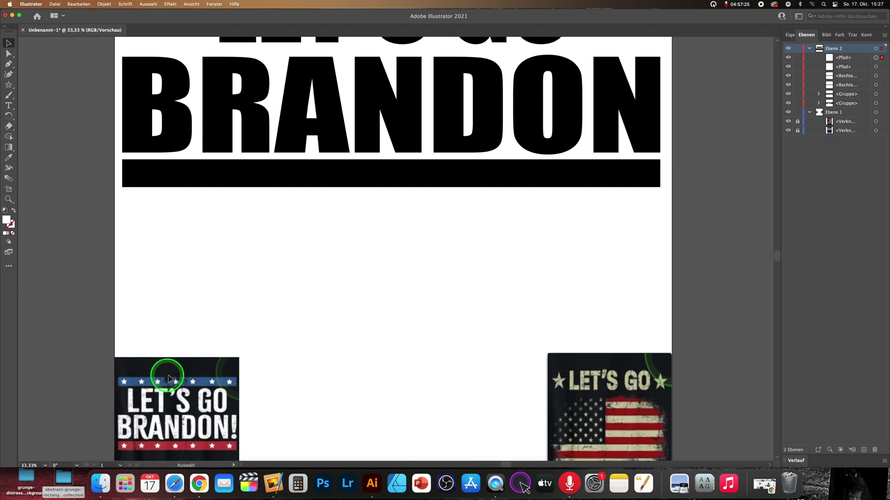
{"action": "scroll", "coordinate": [176, 376], "scroll_direction": "up", "scroll_amount": 2}
{"action": "scroll", "coordinate": [175, 375], "scroll_direction": "up", "scroll_amount": 3}
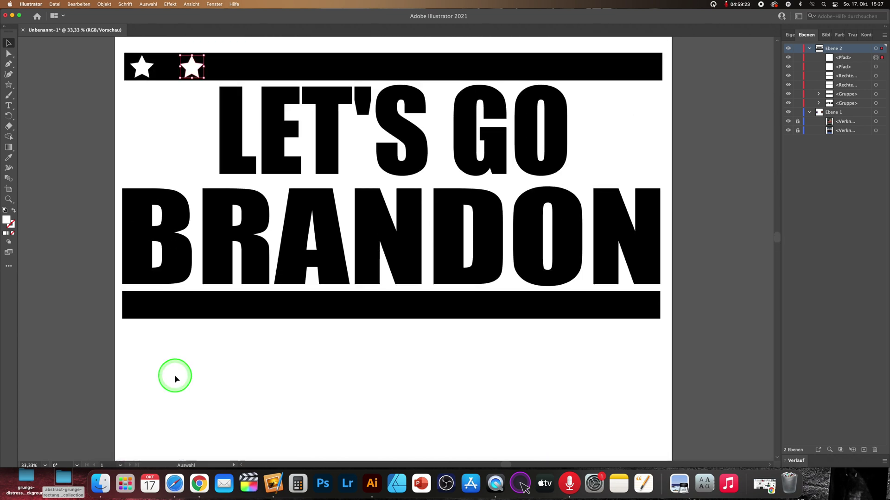
{"action": "scroll", "coordinate": [175, 375], "scroll_direction": "up", "scroll_amount": 4}
{"action": "left_click_drag", "start_coordinate": [190, 149], "coordinate": [200, 149]}
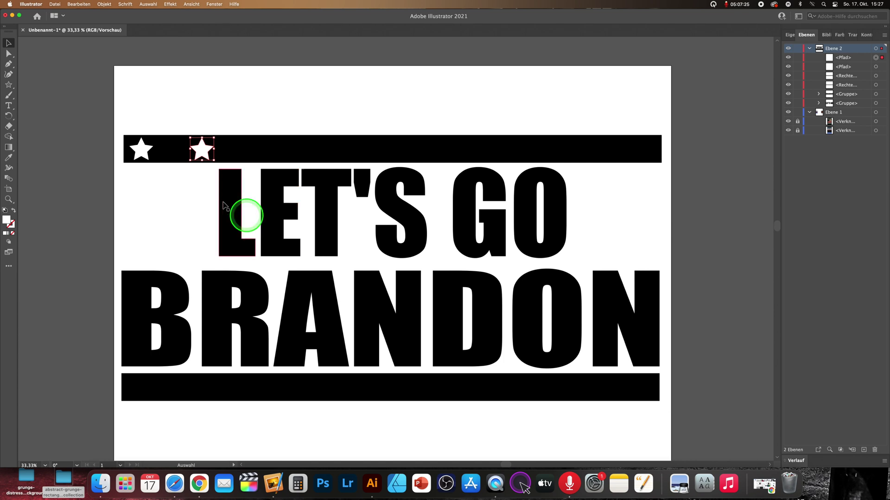
{"action": "left_click", "coordinate": [141, 151]}
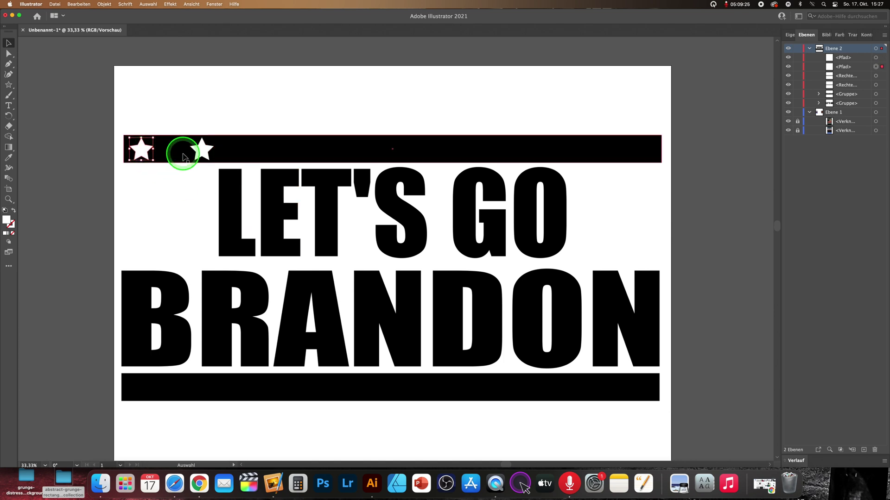
{"action": "left_click", "coordinate": [201, 150], "text": "shift"}
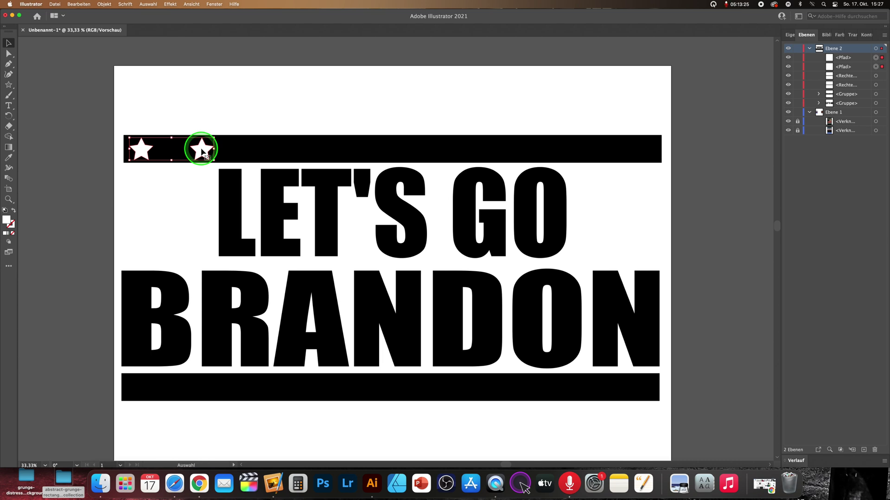
{"action": "key", "text": "a"}
Add a third star and arrange the first three stars evenly along the bar.
{"action": "mouse_move", "coordinate": [202, 152]}
{"action": "left_mouse_down"}
{"action": "mouse_move", "coordinate": [194, 129]}
{"action": "mouse_move", "coordinate": [198, 154]}
{"action": "left_mouse_up"}
{"action": "left_click", "coordinate": [8, 54]}
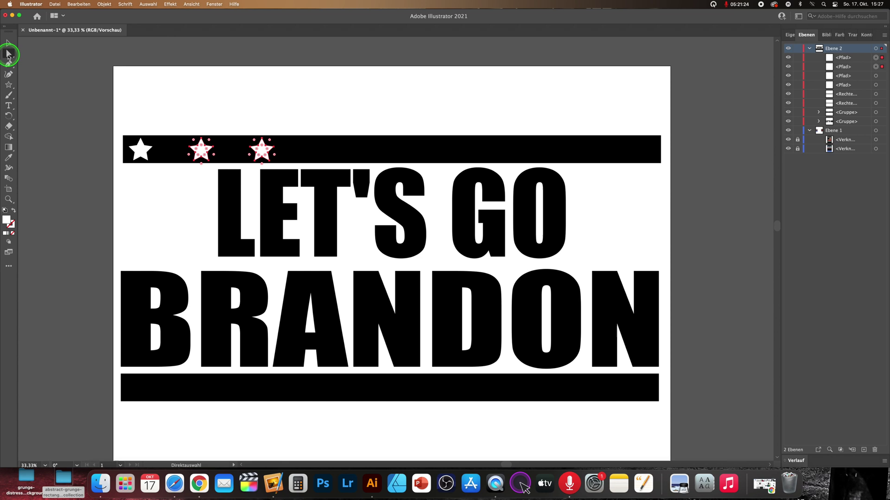
{"action": "left_click", "coordinate": [77, 104]}
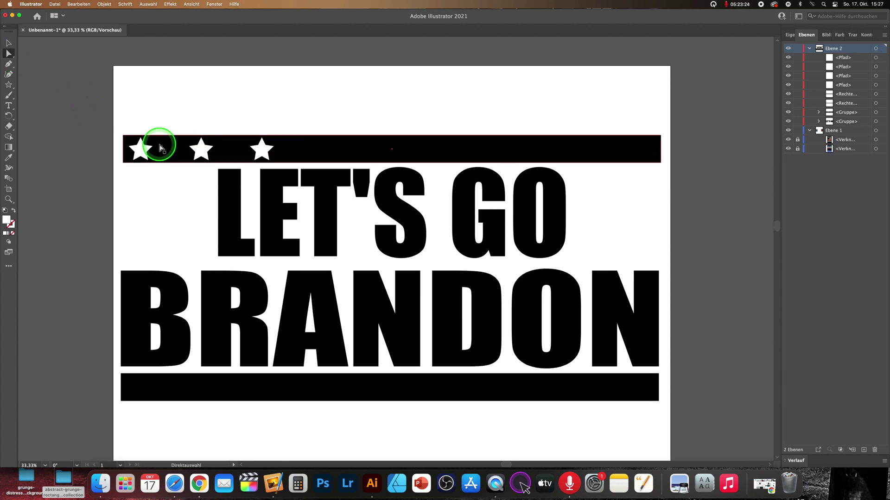
{"action": "left_click_drag", "start_coordinate": [200, 152], "coordinate": [229, 186]}
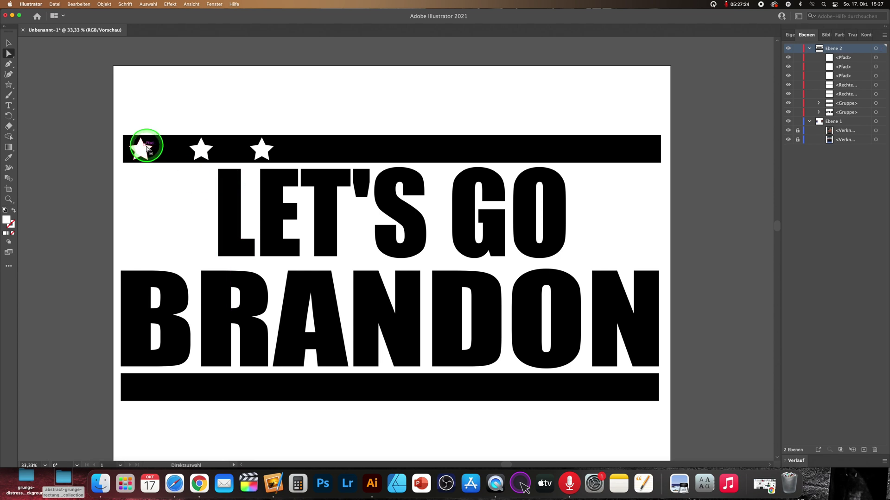
{"action": "left_click_drag", "start_coordinate": [231, 188], "coordinate": [141, 152]}
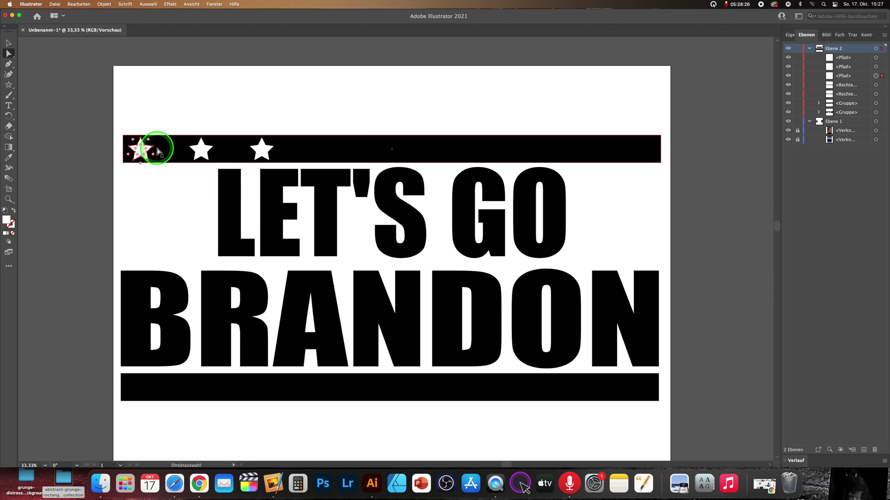
{"action": "left_click", "coordinate": [201, 152], "text": "shift"}
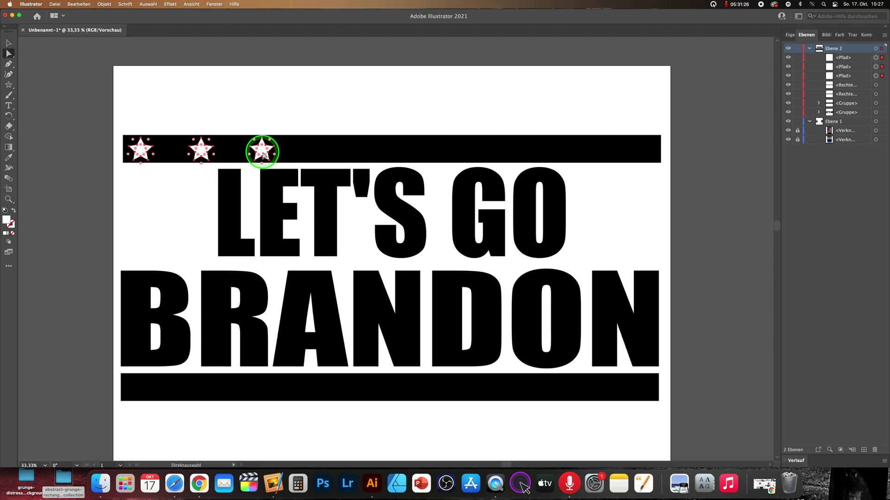
Duplicate the three-star set to extend the row to the top bar's right end.
{"action": "left_click_drag", "start_coordinate": [262, 154], "coordinate": [399, 255]}
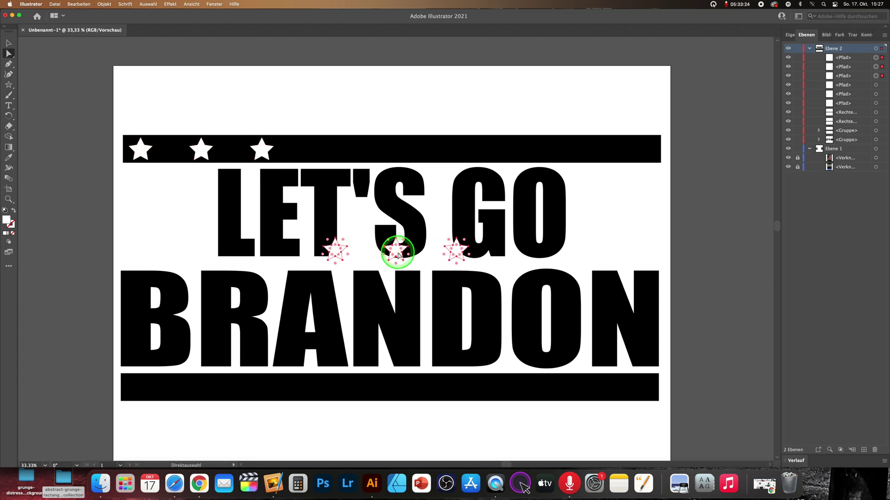
{"action": "left_click", "coordinate": [8, 42]}
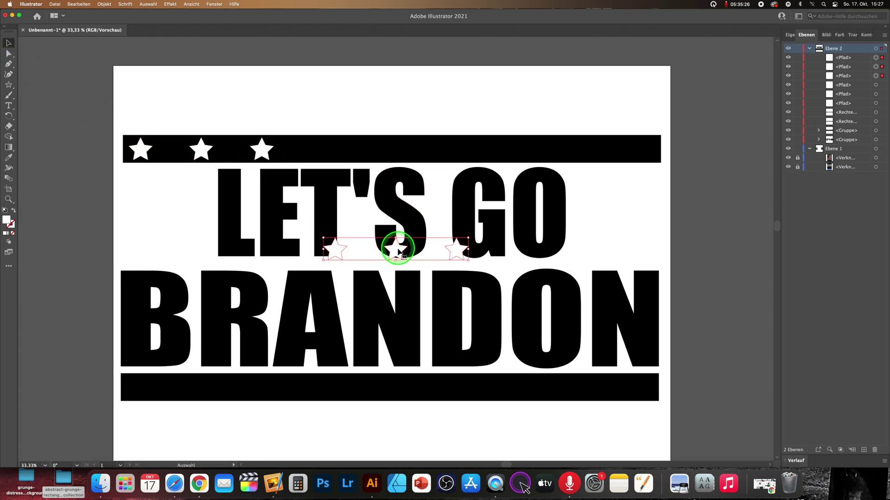
{"action": "left_click_drag", "start_coordinate": [398, 252], "coordinate": [323, 148]}
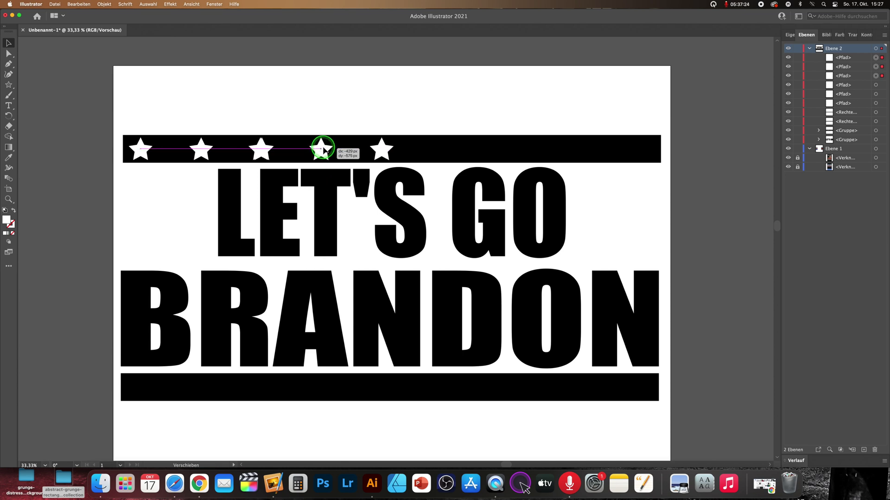
{"action": "left_click_drag", "start_coordinate": [323, 149], "coordinate": [324, 149]}
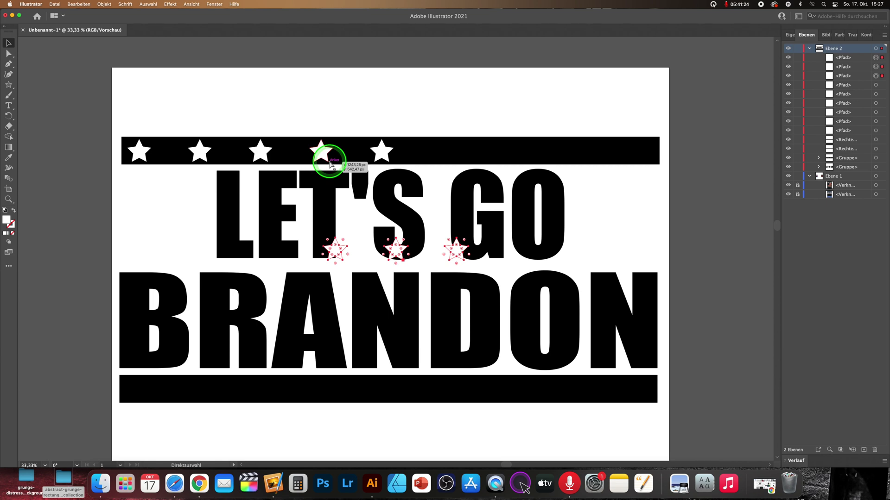
{"action": "left_click_drag", "start_coordinate": [342, 252], "coordinate": [382, 151]}
{"action": "left_click", "coordinate": [387, 255]}
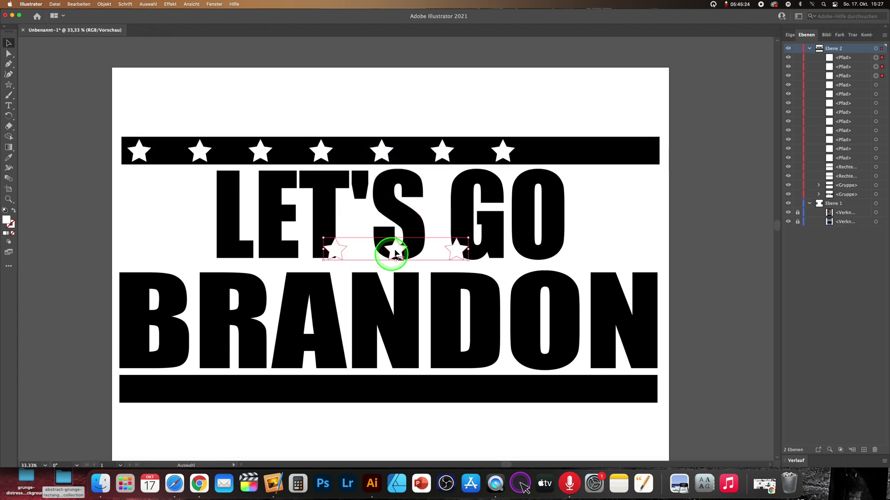
{"action": "left_click_drag", "start_coordinate": [394, 253], "coordinate": [565, 151]}
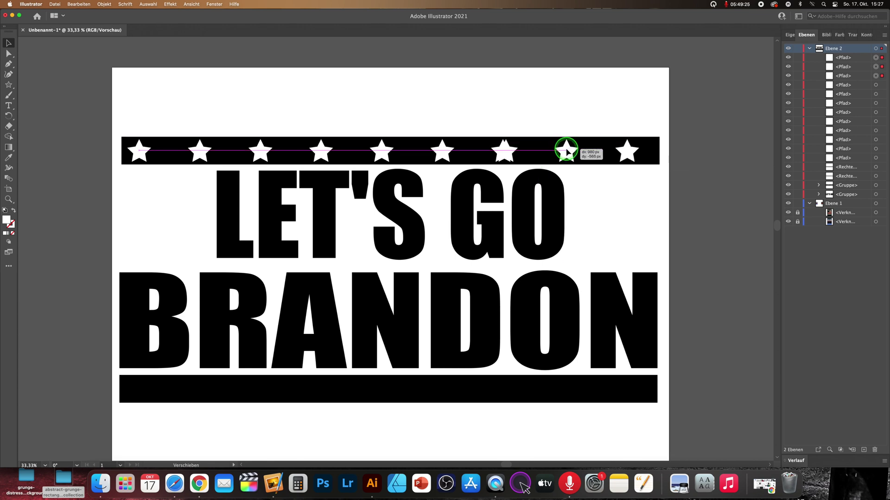
{"action": "left_click_drag", "start_coordinate": [565, 151], "coordinate": [563, 150]}
Move a misplaced star left to even out the spacing along the bar.
{"action": "left_click", "coordinate": [9, 54]}
{"action": "left_click", "coordinate": [510, 186]}
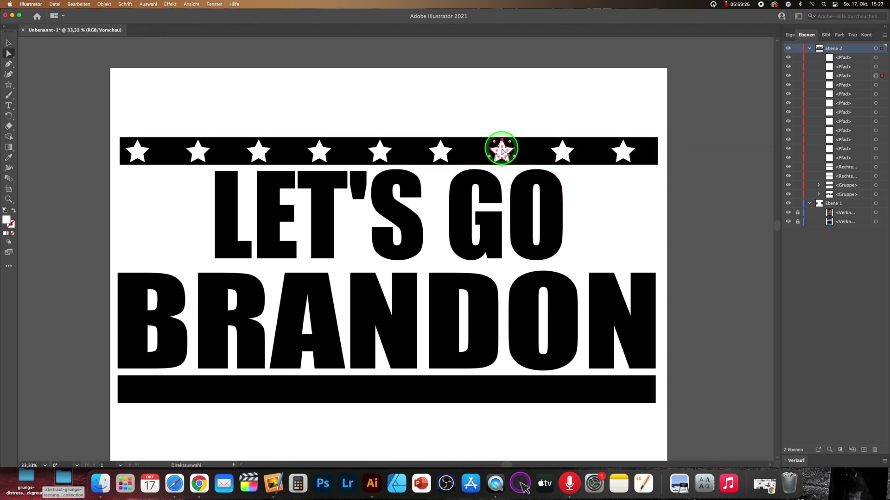
{"action": "left_click_drag", "start_coordinate": [502, 151], "coordinate": [259, 155]}
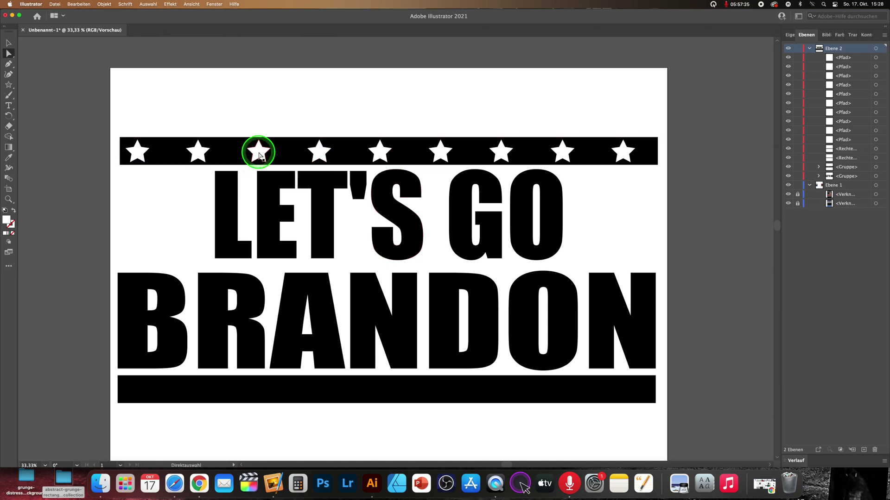
{"action": "left_click_drag", "start_coordinate": [265, 178], "coordinate": [204, 149]}
{"action": "left_click", "coordinate": [700, 144]}
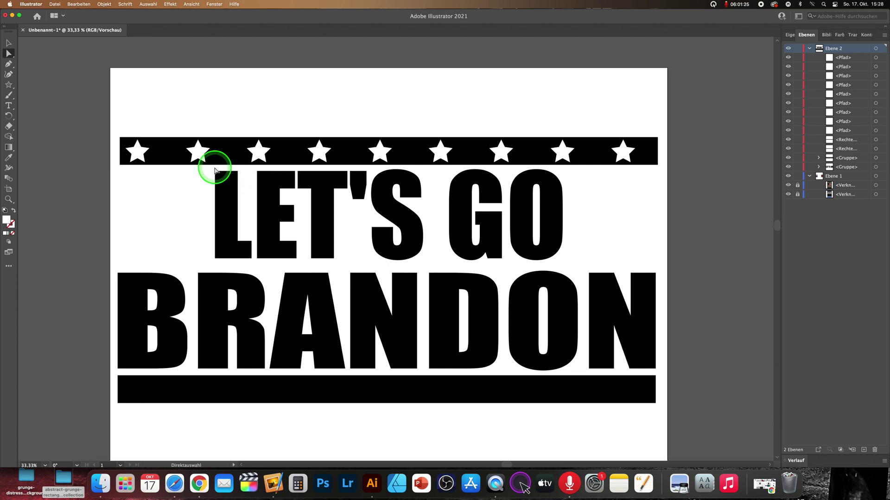
Shift-select all nine stars in the top bar.
{"action": "left_click", "coordinate": [136, 150]}
{"action": "left_click", "coordinate": [197, 154], "text": "shift"}
{"action": "left_click", "coordinate": [318, 153], "text": "shift"}
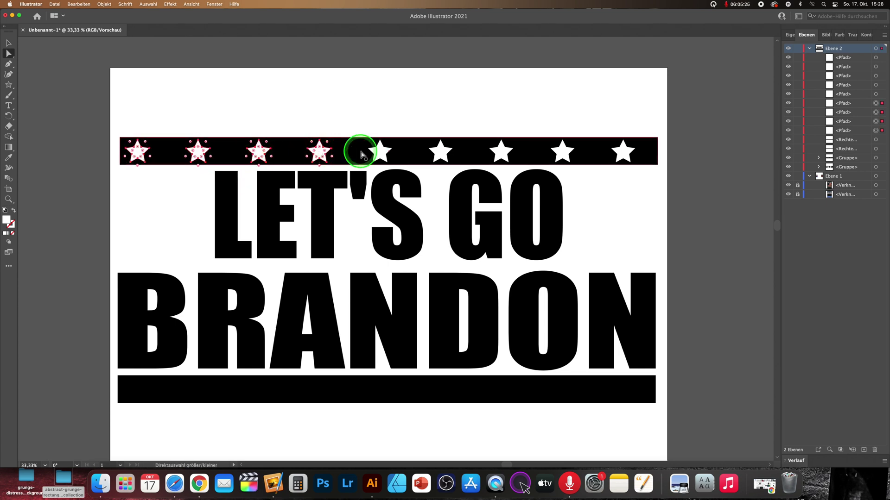
{"action": "left_click", "coordinate": [381, 154], "text": "shift"}
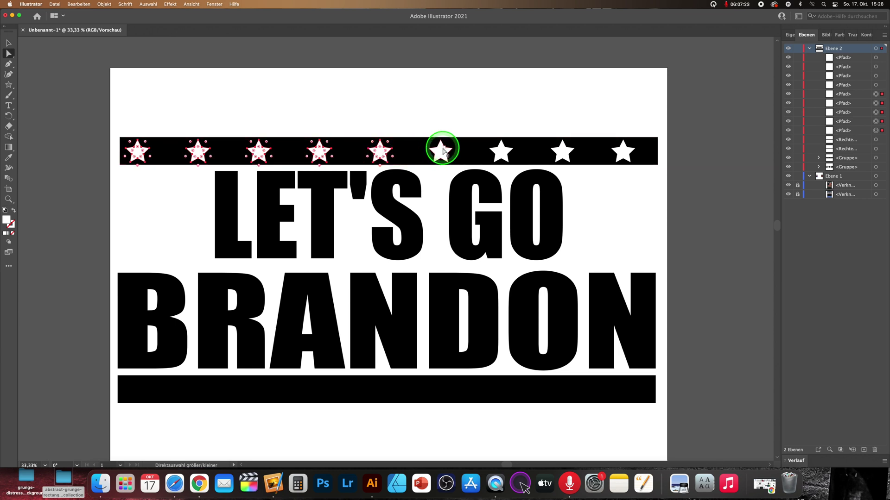
{"action": "left_click", "coordinate": [446, 151], "text": "shift"}
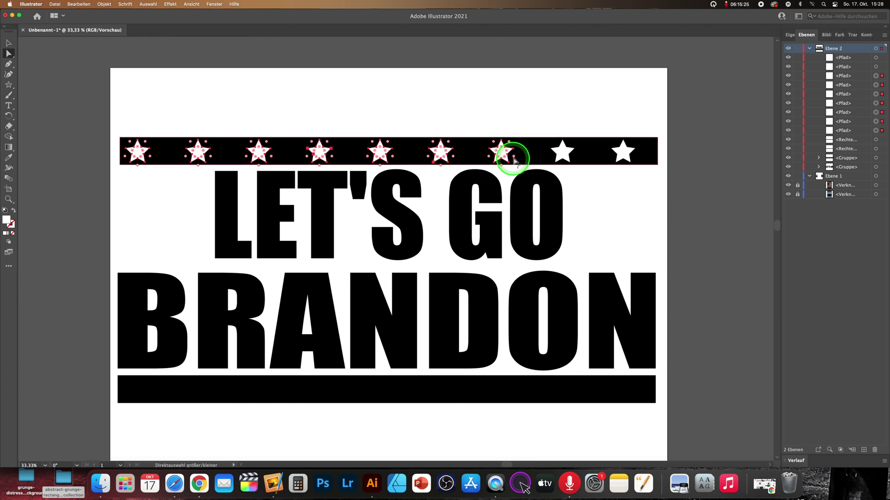
{"action": "left_click", "coordinate": [562, 154], "text": "shift"}
{"action": "left_click", "coordinate": [623, 153], "text": "shift"}
{"action": "left_click", "coordinate": [8, 42]}
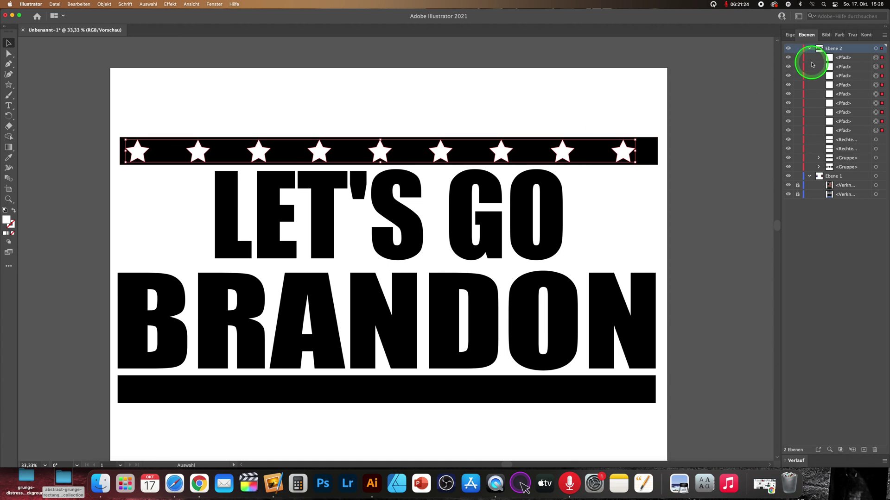
Group the nine stars, copy-paste the row and align it on the bottom bar under BRANDON.
{"action": "key", "text": "a"}
{"action": "key", "text": "super+g"}
{"action": "key", "text": "v"}
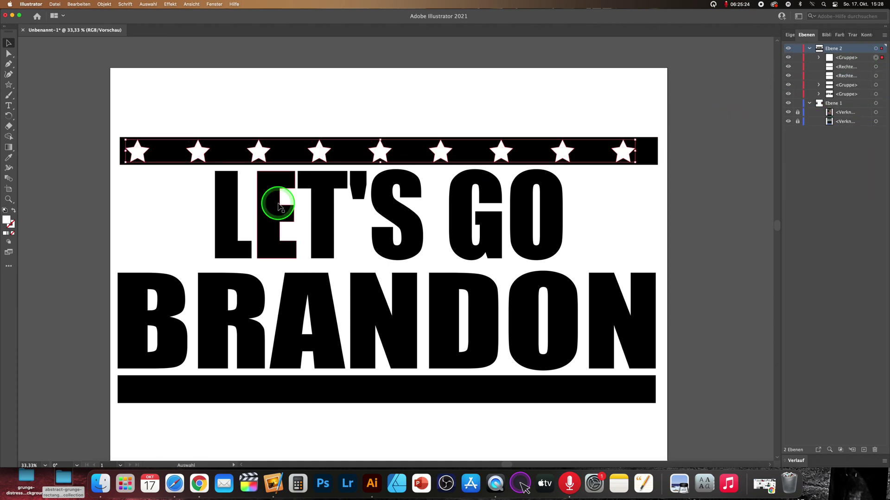
{"action": "key", "text": "a"}
{"action": "key", "text": "v"}
{"action": "key", "text": "super+c"}
{"action": "key", "text": "super+v"}
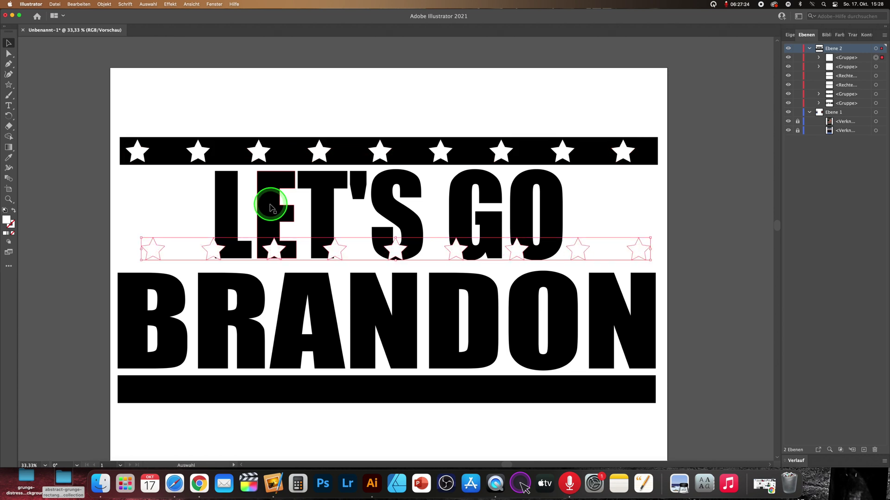
{"action": "left_click_drag", "start_coordinate": [395, 252], "coordinate": [382, 393]}
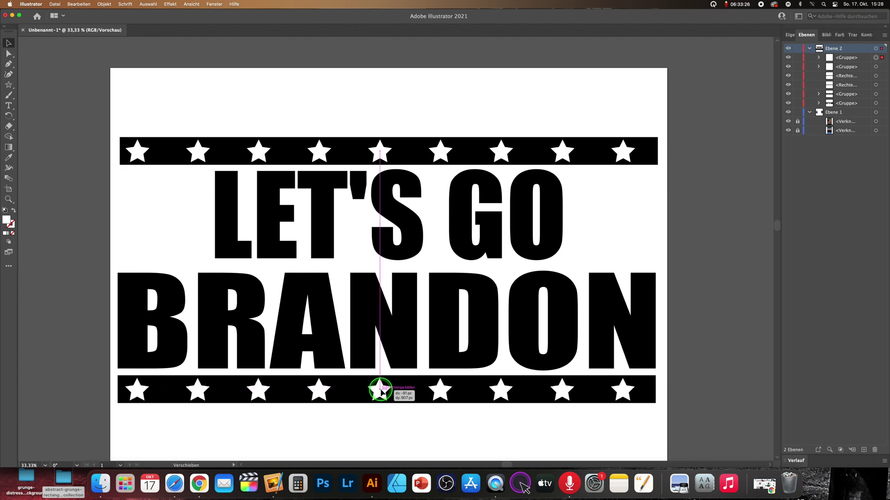
{"action": "left_click_drag", "start_coordinate": [380, 392], "coordinate": [381, 393]}
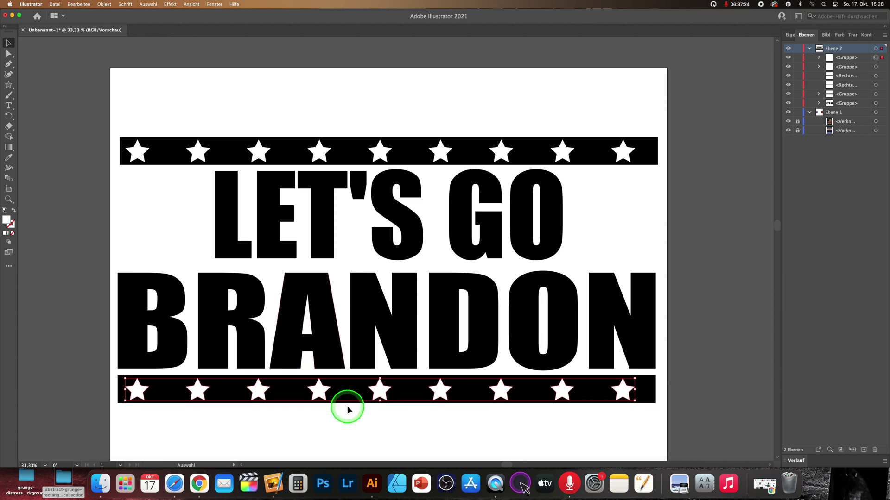
{"action": "scroll", "coordinate": [348, 410], "scroll_direction": "down", "scroll_amount": 3}
{"action": "key", "text": "super+minus"}
Colour the bottom star bar red with the Eyedropper from the reference image.
{"action": "scroll", "coordinate": [366, 376], "scroll_direction": "up", "scroll_amount": 1}
{"action": "scroll", "coordinate": [366, 380], "scroll_direction": "up", "scroll_amount": 1}
{"action": "left_click", "coordinate": [366, 380]}
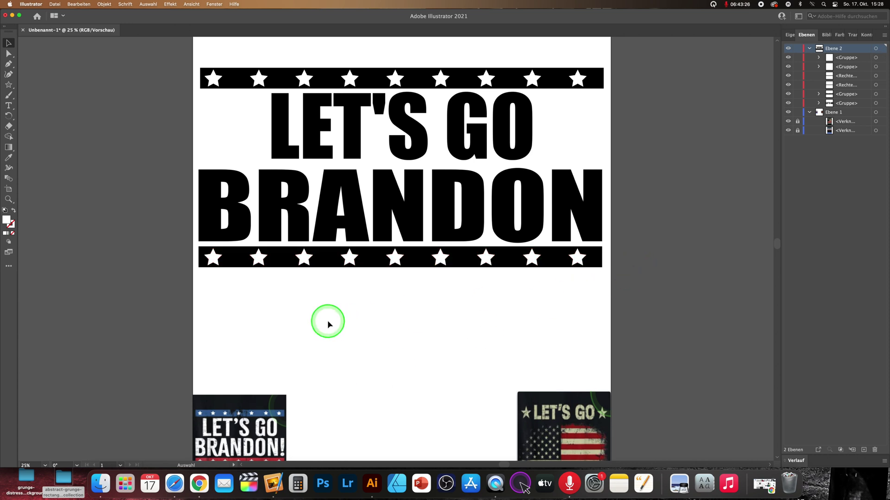
{"action": "scroll", "coordinate": [302, 326], "scroll_direction": "down", "scroll_amount": 2}
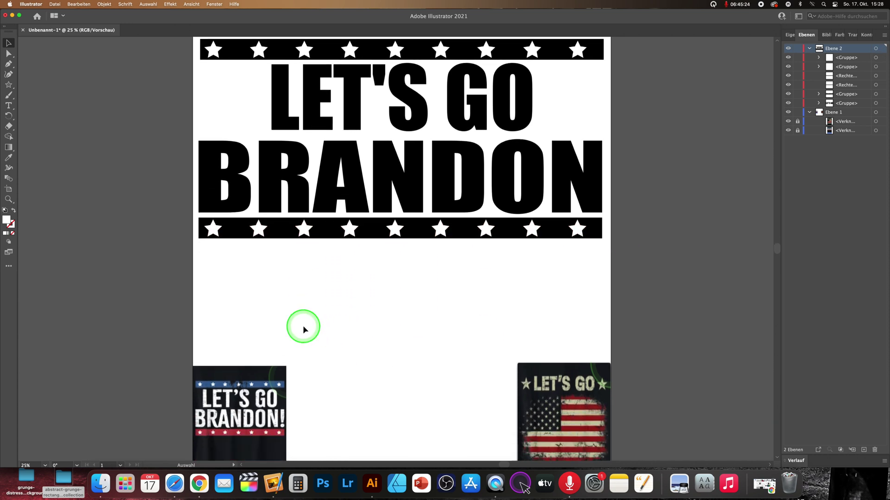
{"action": "left_click", "coordinate": [233, 223]}
{"action": "scroll", "coordinate": [233, 222], "scroll_direction": "right", "scroll_amount": 1}
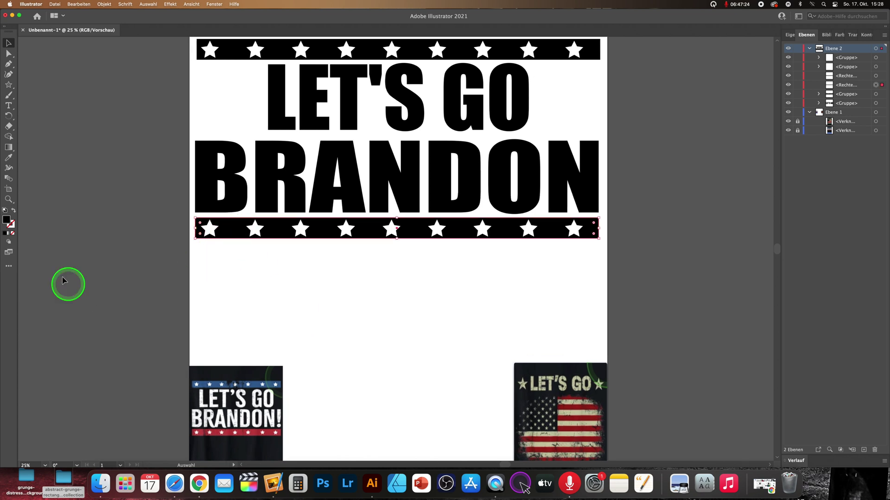
{"action": "left_click", "coordinate": [234, 423]}
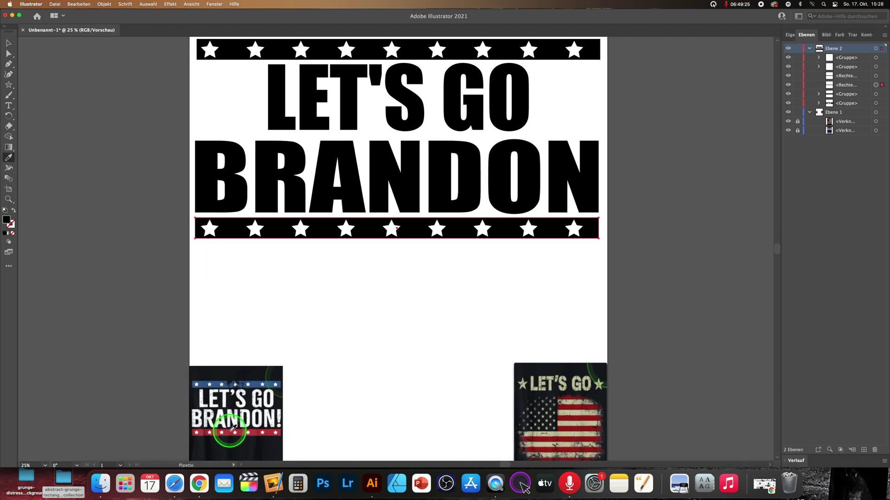
{"action": "left_click", "coordinate": [231, 431]}
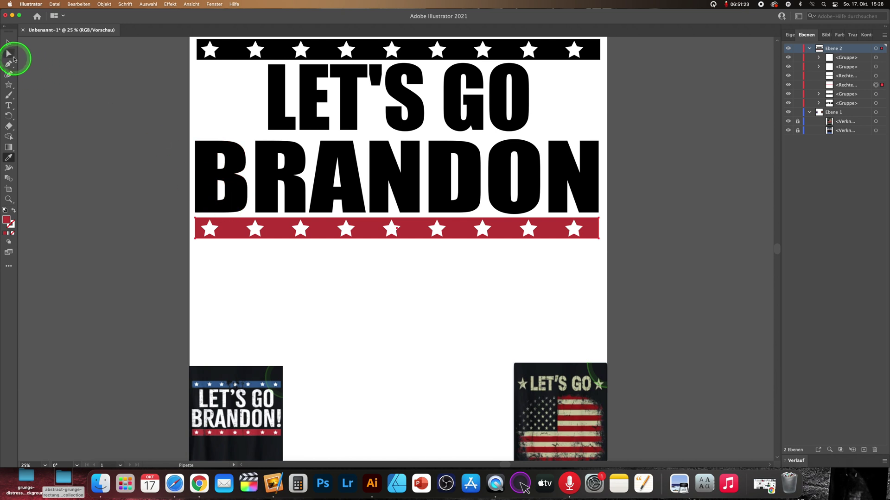
Colour the top star bar blue with the Eyedropper from the reference image.
{"action": "left_click", "coordinate": [224, 49]}
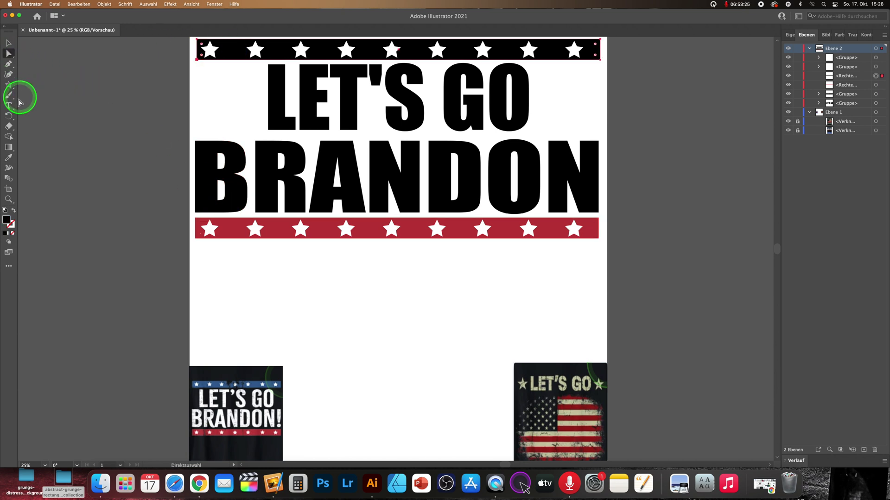
{"action": "left_click", "coordinate": [8, 158]}
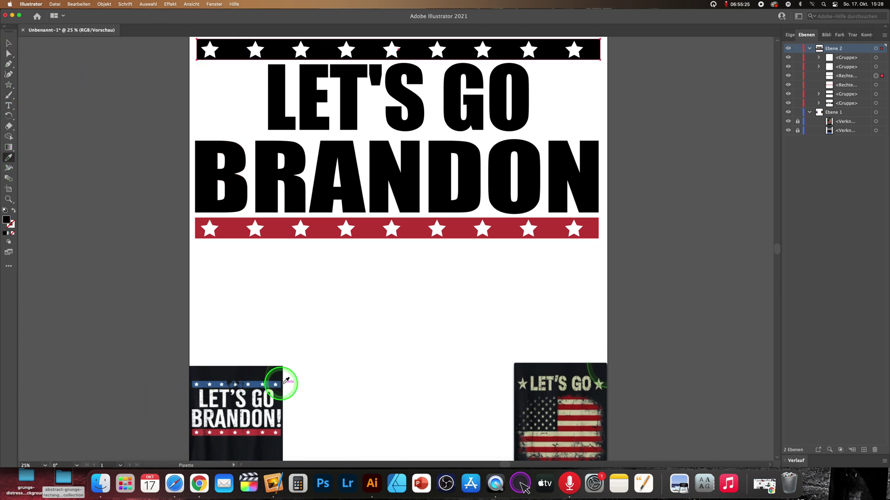
{"action": "left_click", "coordinate": [258, 383]}
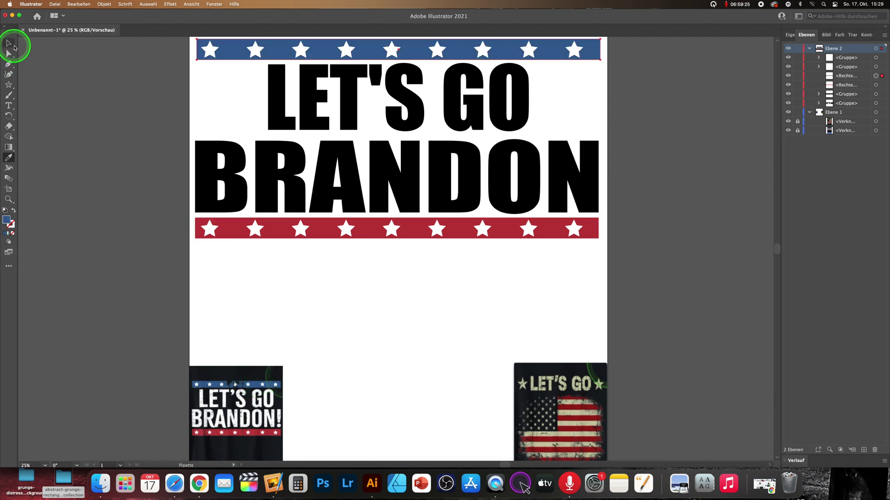
{"action": "left_click", "coordinate": [7, 42]}
{"action": "left_click", "coordinate": [139, 151]}
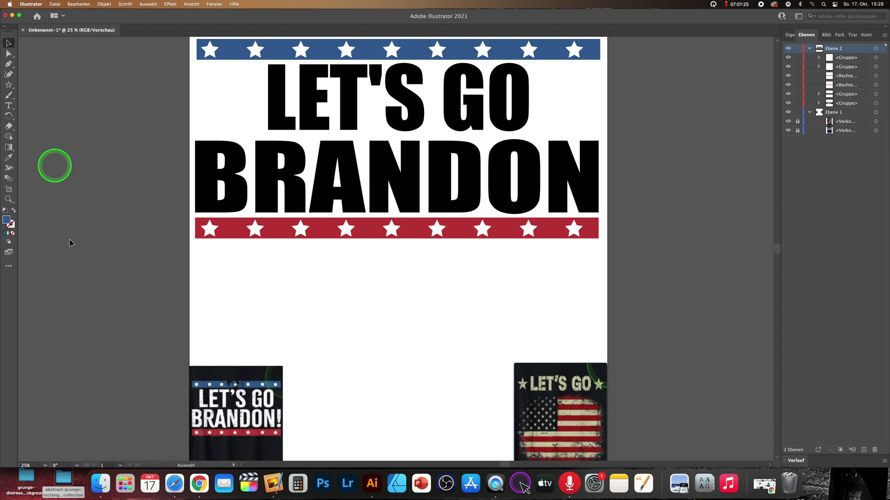
{"action": "left_click", "coordinate": [391, 175]}
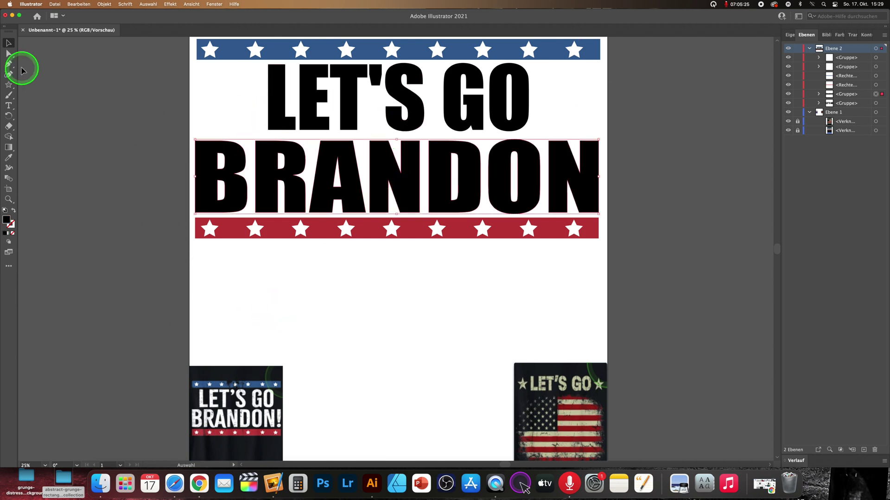
Fill the LET'S GO and BRANDON text with white (FFFFFF).
{"action": "left_click", "coordinate": [278, 101], "text": "shift"}
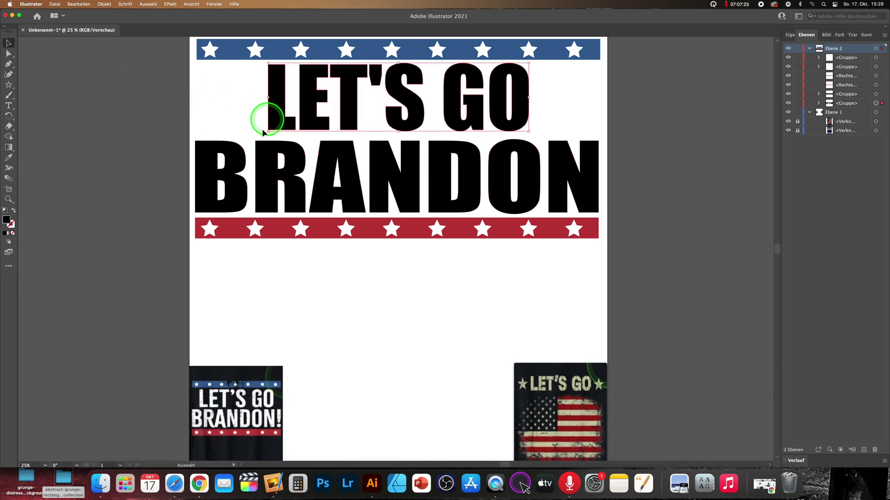
{"action": "double_click", "coordinate": [6, 220]}
{"action": "type", "text": "FFFFFF"}
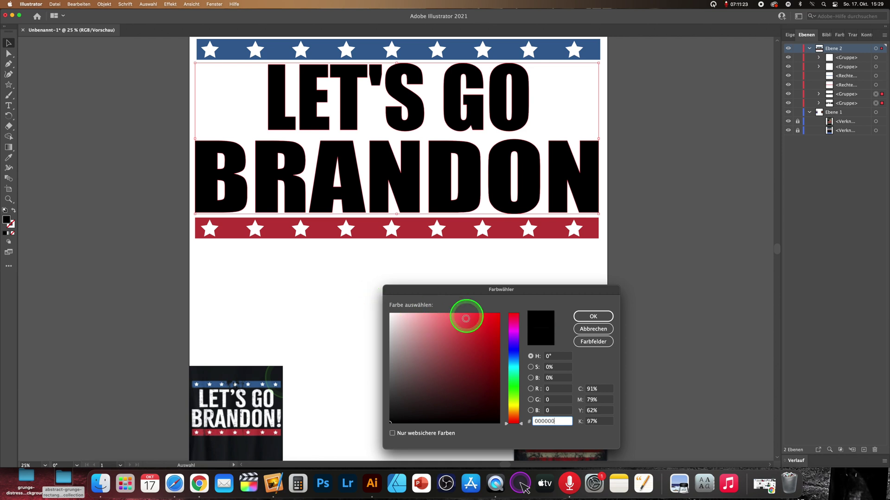
{"action": "left_click", "coordinate": [593, 316]}
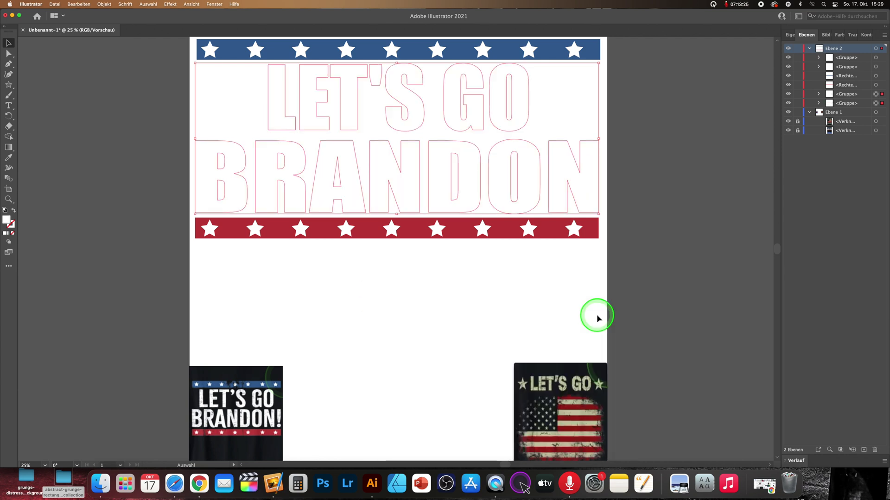
Draw a rectangle covering the whole artboard and fill it grey.
{"action": "left_click_drag", "start_coordinate": [14, 87], "coordinate": [36, 86]}
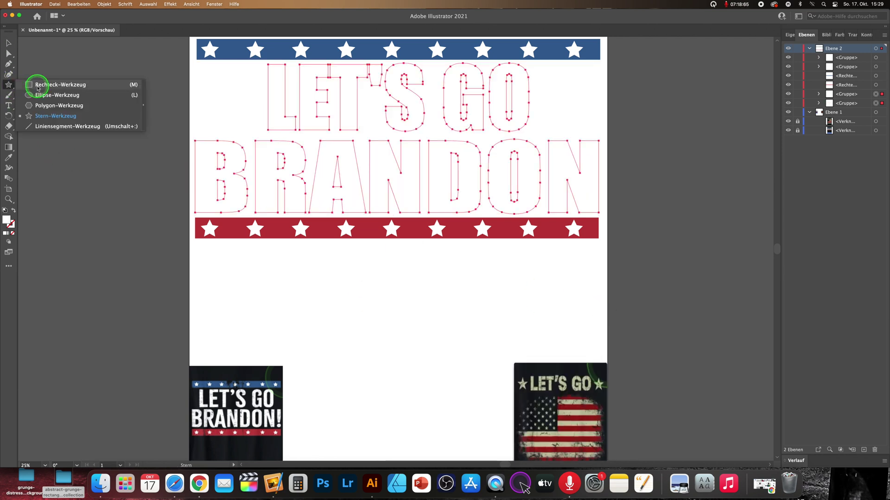
{"action": "scroll", "coordinate": [192, 79], "scroll_direction": "up", "scroll_amount": 2}
{"action": "scroll", "coordinate": [190, 76], "scroll_direction": "up", "scroll_amount": 3}
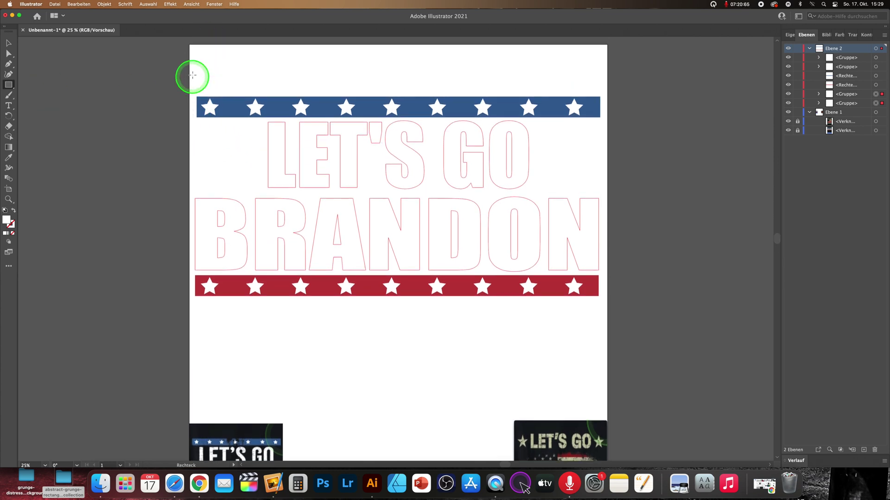
{"action": "mouse_move", "coordinate": [189, 44]}
{"action": "left_mouse_down"}
{"action": "mouse_move", "coordinate": [589, 416]}
{"action": "mouse_move", "coordinate": [609, 398]}
{"action": "left_mouse_up"}
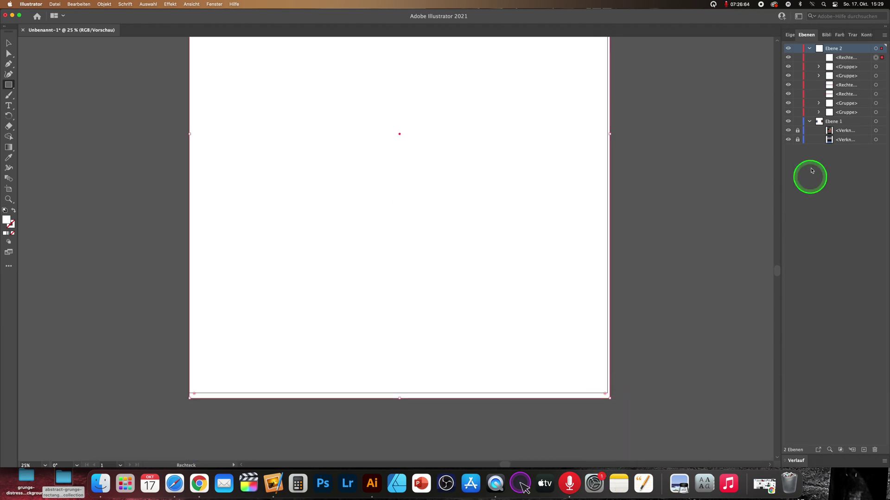
{"action": "left_click", "coordinate": [383, 189]}
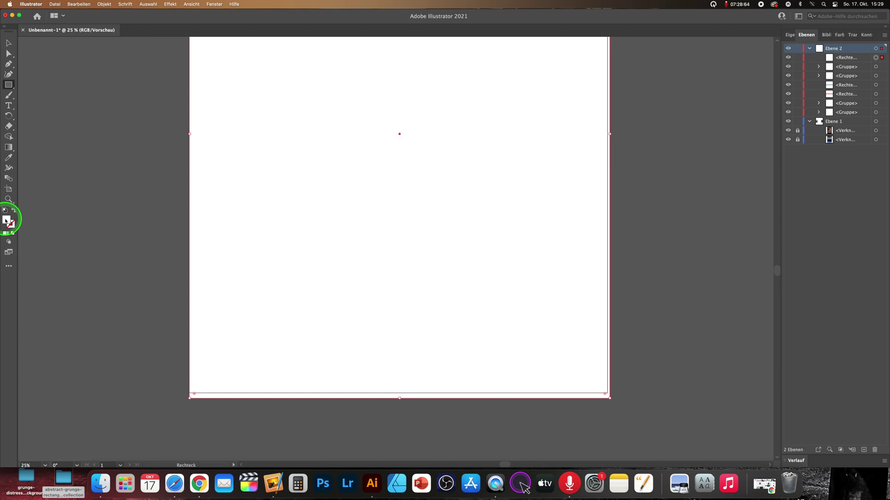
{"action": "double_click", "coordinate": [9, 221]}
{"action": "left_click", "coordinate": [387, 374]}
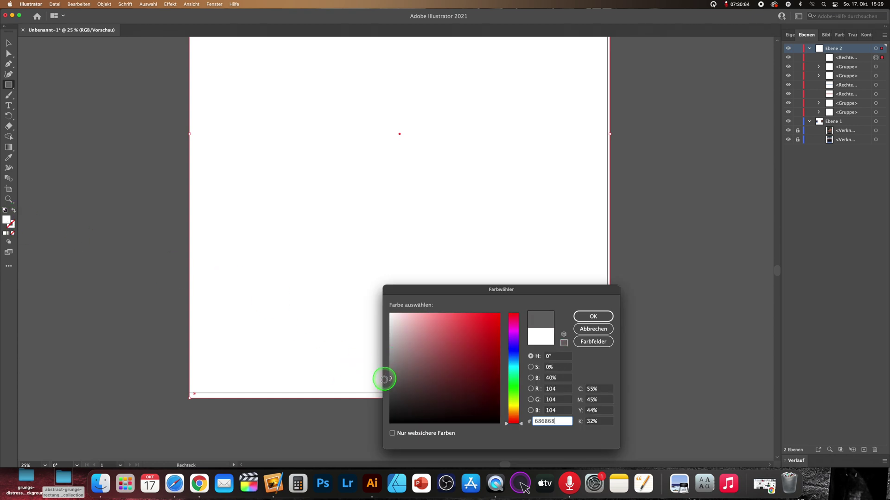
{"action": "left_click", "coordinate": [593, 316]}
Darken the rectangle's fill to dark grey and move it beneath the lettering.
{"action": "scroll", "coordinate": [376, 296], "scroll_direction": "up", "scroll_amount": 3}
{"action": "scroll", "coordinate": [377, 296], "scroll_direction": "up", "scroll_amount": 2}
{"action": "double_click", "coordinate": [8, 222]}
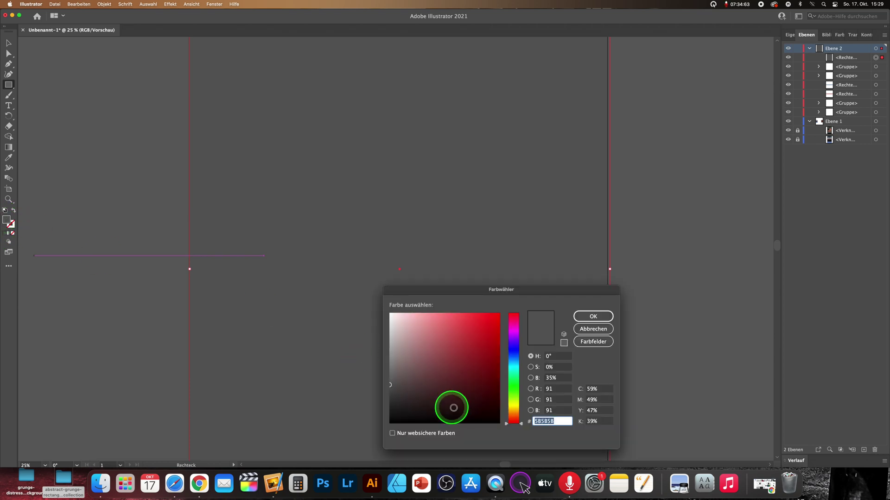
{"action": "left_click", "coordinate": [392, 406]}
{"action": "left_click", "coordinate": [592, 317]}
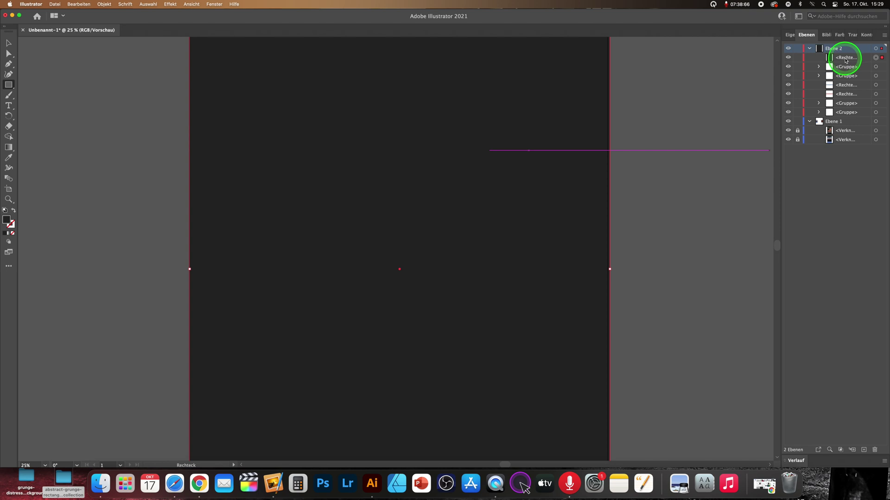
{"action": "left_click_drag", "start_coordinate": [833, 58], "coordinate": [830, 94]}
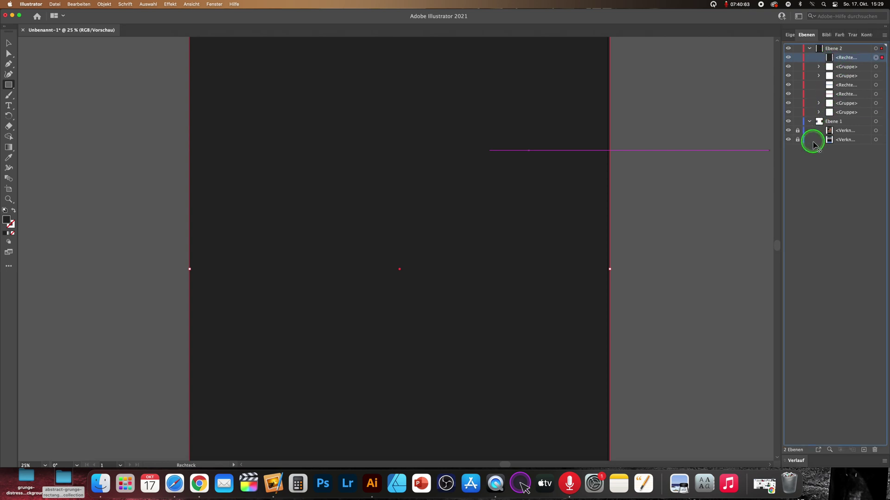
{"action": "left_click_drag", "start_coordinate": [814, 145], "coordinate": [823, 119]}
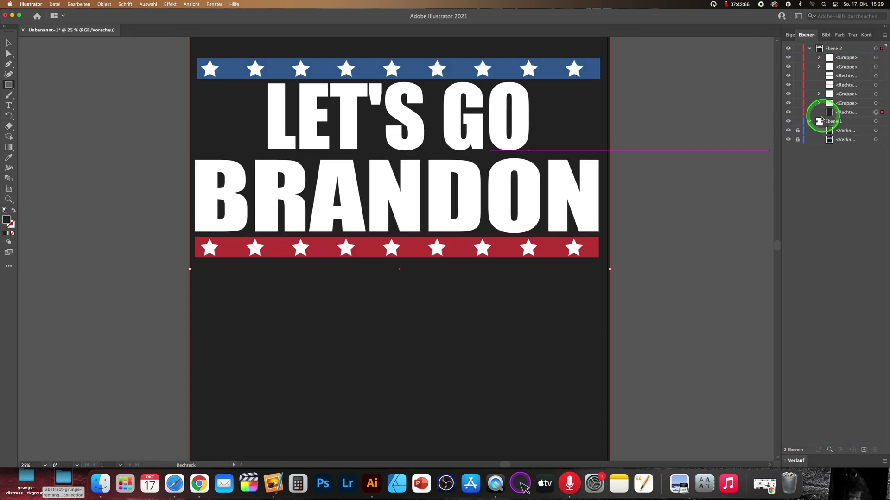
{"action": "scroll", "coordinate": [586, 200], "scroll_direction": "down", "scroll_amount": 4}
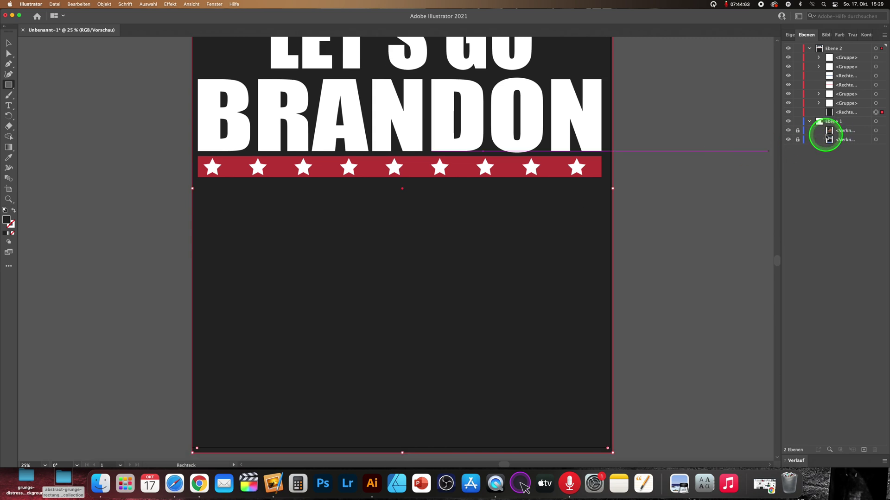
Create a new bottom layer, move the dark background into it, and lock it.
{"action": "left_click", "coordinate": [864, 450]}
{"action": "left_click_drag", "start_coordinate": [816, 49], "coordinate": [819, 160]}
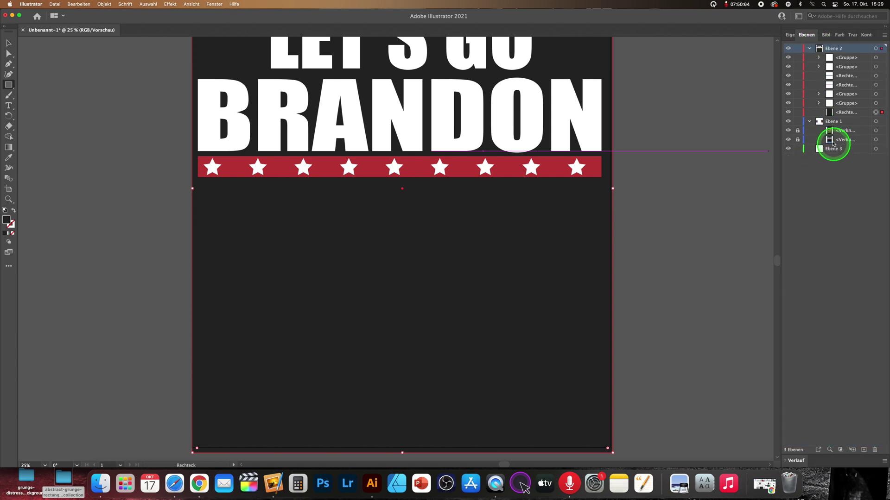
{"action": "left_click_drag", "start_coordinate": [825, 112], "coordinate": [832, 148]}
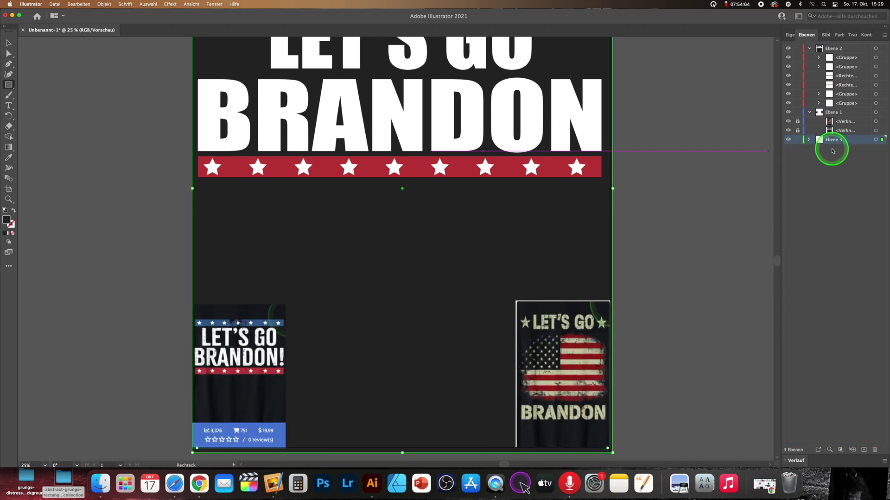
{"action": "scroll", "coordinate": [558, 282], "scroll_direction": "up", "scroll_amount": 2}
{"action": "left_click", "coordinate": [797, 140]}
Select all the unlocked lettering and star bars and group them.
{"action": "scroll", "coordinate": [668, 252], "scroll_direction": "up", "scroll_amount": 3}
{"action": "scroll", "coordinate": [603, 217], "scroll_direction": "up", "scroll_amount": 2}
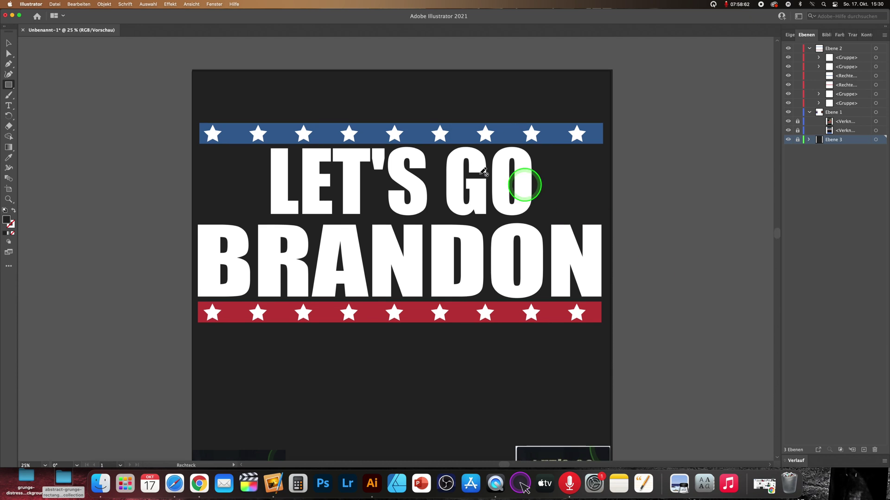
{"action": "scroll", "coordinate": [481, 379], "scroll_direction": "down", "scroll_amount": 2}
{"action": "scroll", "coordinate": [482, 378], "scroll_direction": "up", "scroll_amount": 2}
{"action": "scroll", "coordinate": [482, 378], "scroll_direction": "right", "scroll_amount": 1}
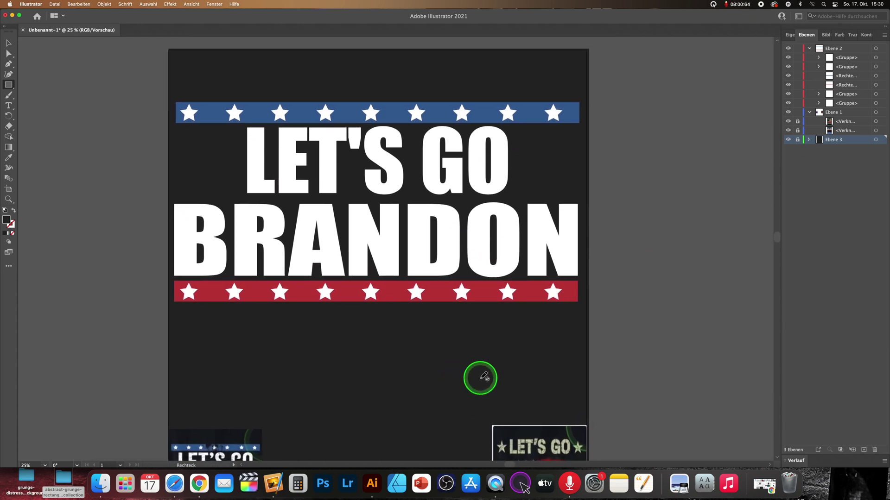
{"action": "scroll", "coordinate": [480, 378], "scroll_direction": "right", "scroll_amount": 3}
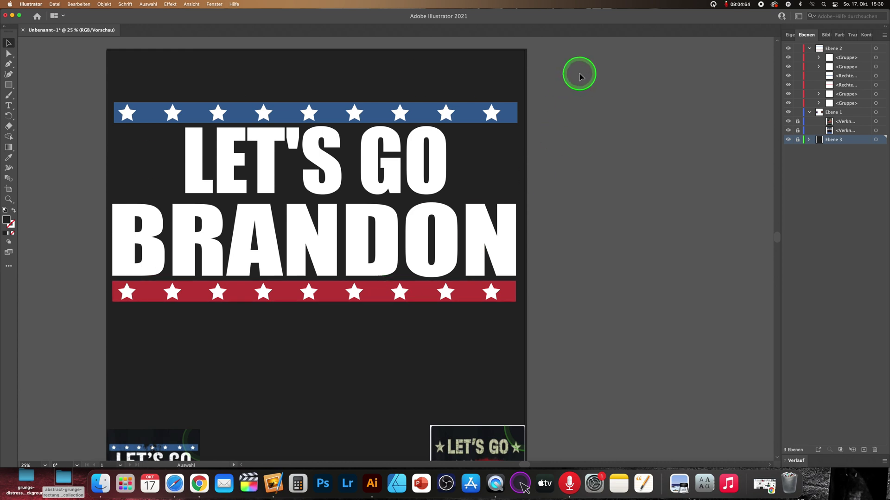
{"action": "key", "text": "super+a"}
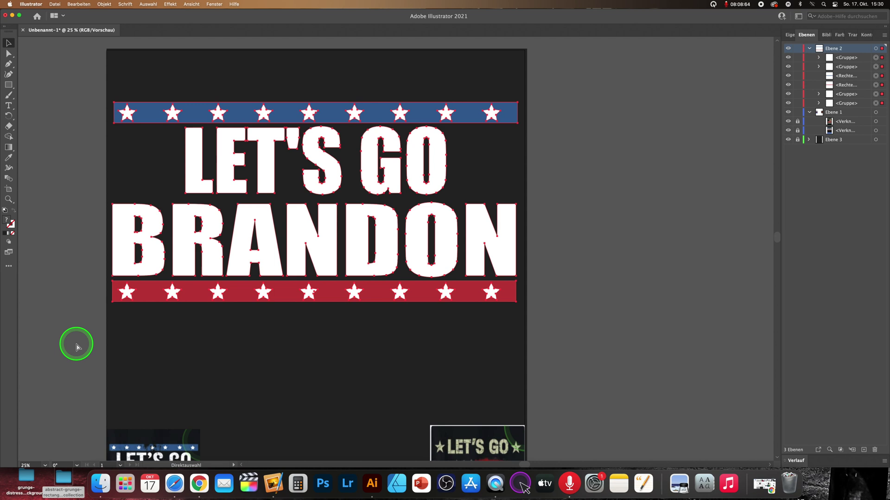
{"action": "key", "text": "super+g"}
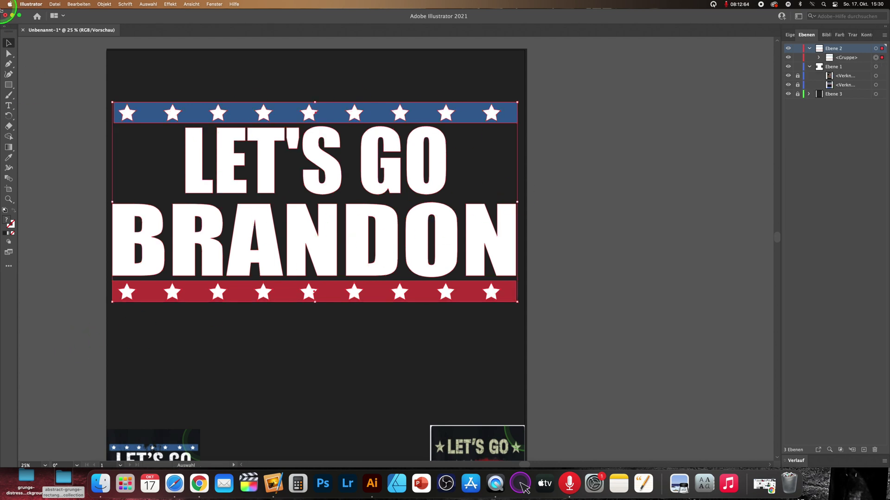
Reposition the grouped artwork, show its Properties, and look up 'Transform' in Help.
{"action": "left_click_drag", "start_coordinate": [268, 126], "coordinate": [274, 122]}
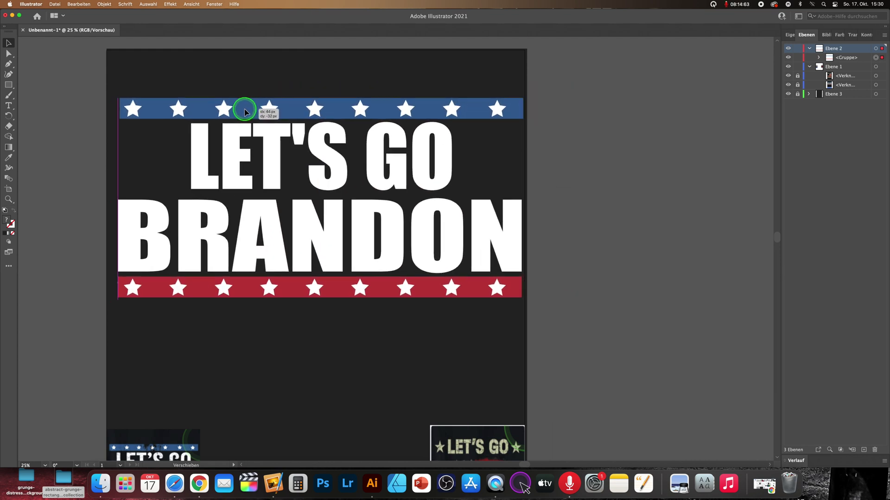
{"action": "left_click_drag", "start_coordinate": [431, 108], "coordinate": [426, 115]}
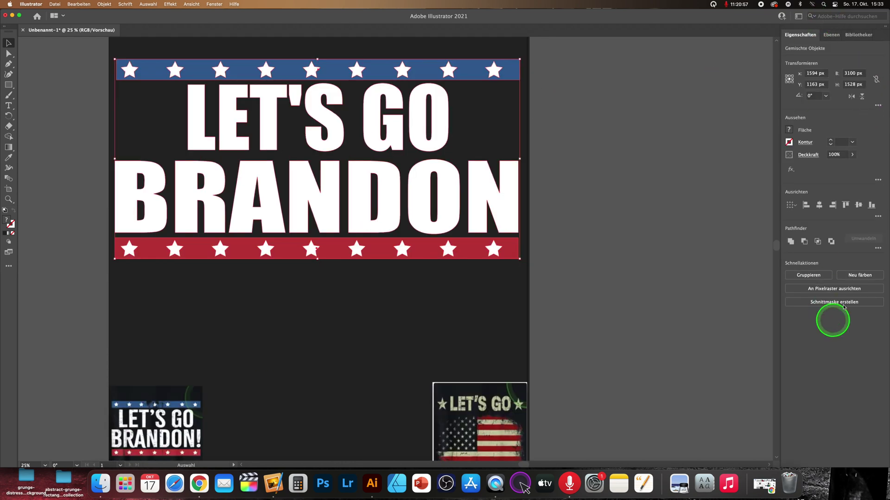
{"action": "left_click", "coordinate": [782, 16]}
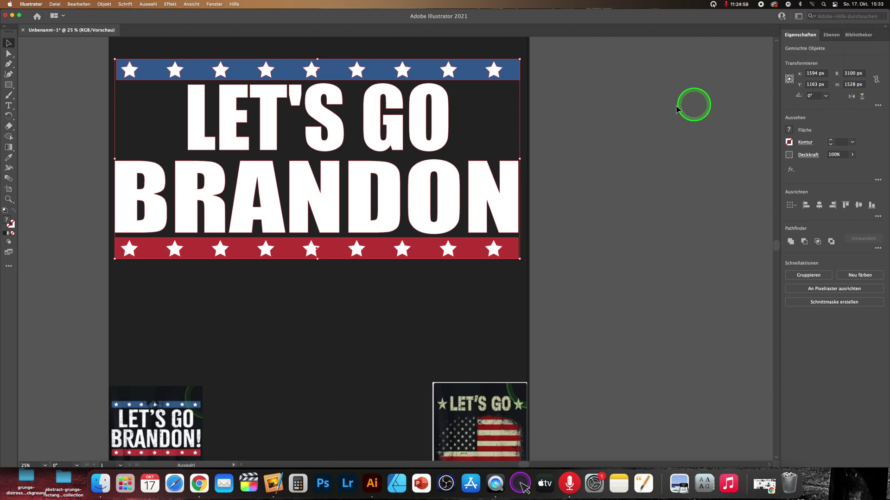
{"action": "scroll", "coordinate": [691, 107], "scroll_direction": "down", "scroll_amount": 2}
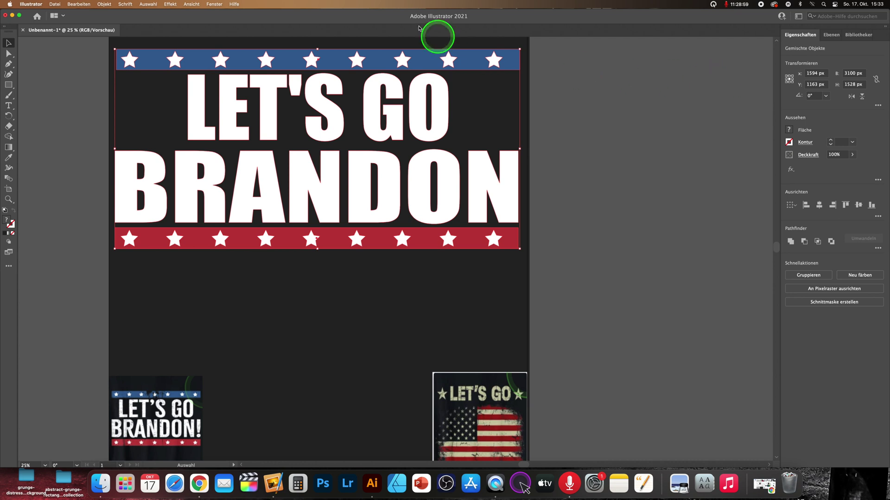
{"action": "left_click", "coordinate": [231, 4]}
{"action": "left_click", "coordinate": [236, 5]}
{"action": "type", "text": "tran"}
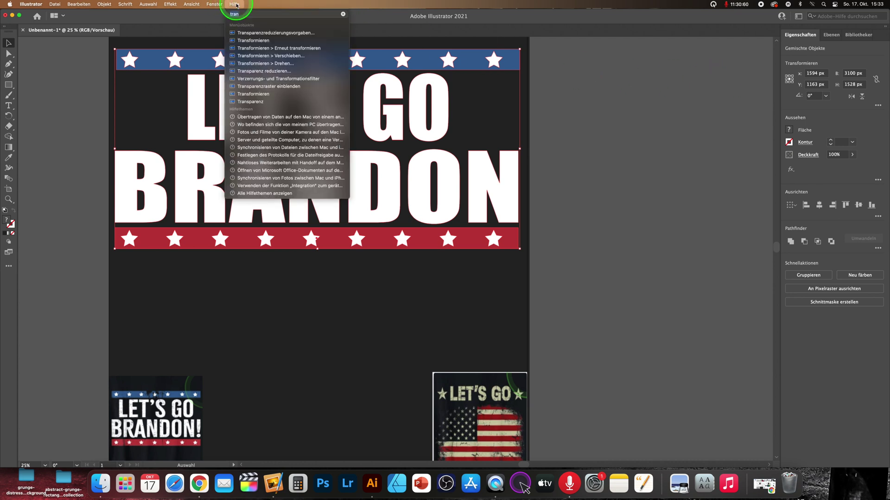
{"action": "left_click", "coordinate": [632, 153]}
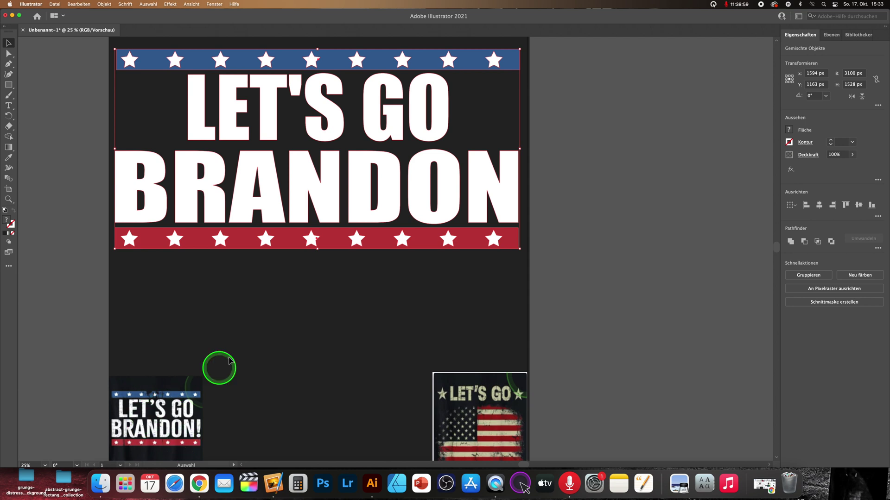
{"action": "scroll", "coordinate": [227, 372], "scroll_direction": "down", "scroll_amount": 1}
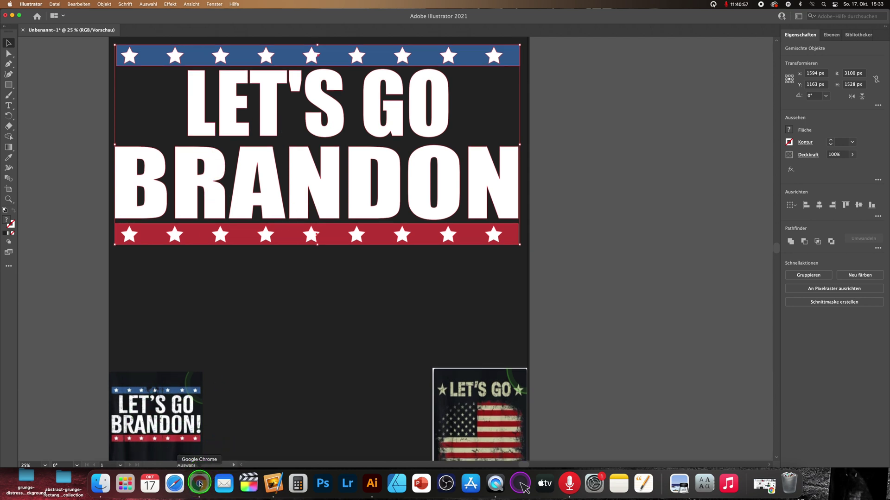
{"action": "left_click", "coordinate": [199, 484]}
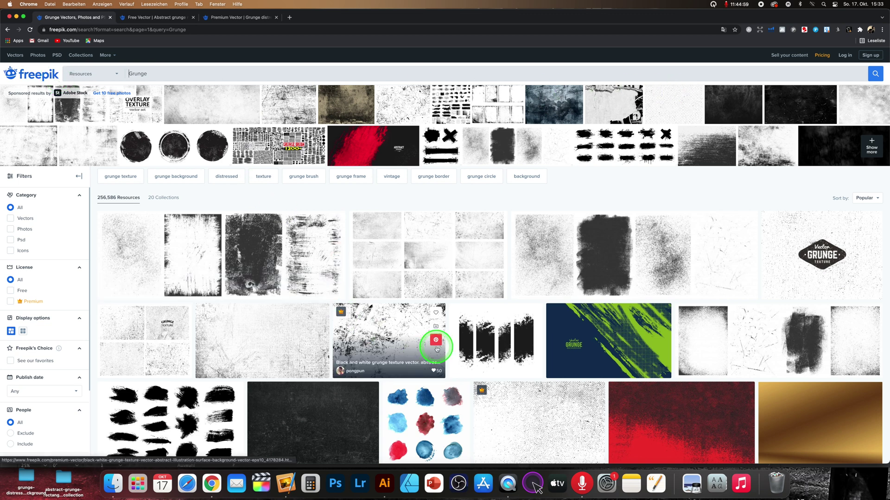
{"action": "scroll", "coordinate": [510, 259], "scroll_direction": "down", "scroll_amount": 2}
{"action": "scroll", "coordinate": [464, 298], "scroll_direction": "down", "scroll_amount": 4}
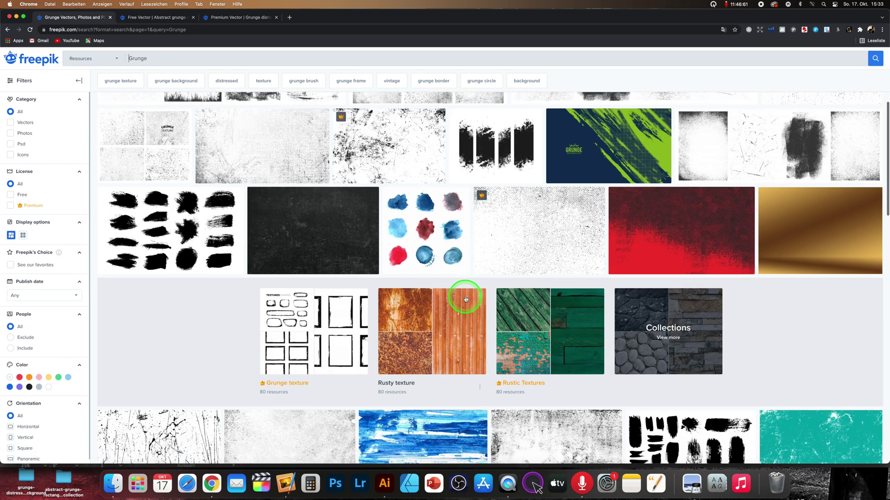
{"action": "scroll", "coordinate": [463, 298], "scroll_direction": "up", "scroll_amount": 10}
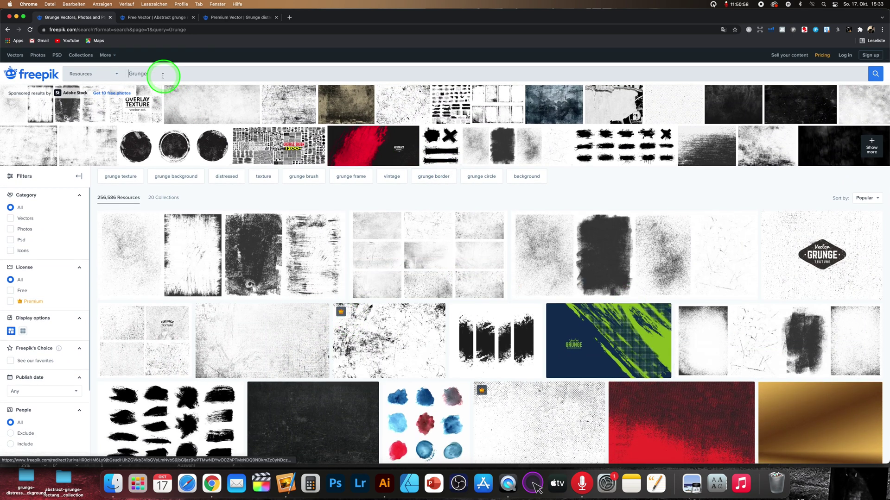
{"action": "left_click_drag", "start_coordinate": [162, 76], "coordinate": [110, 80]}
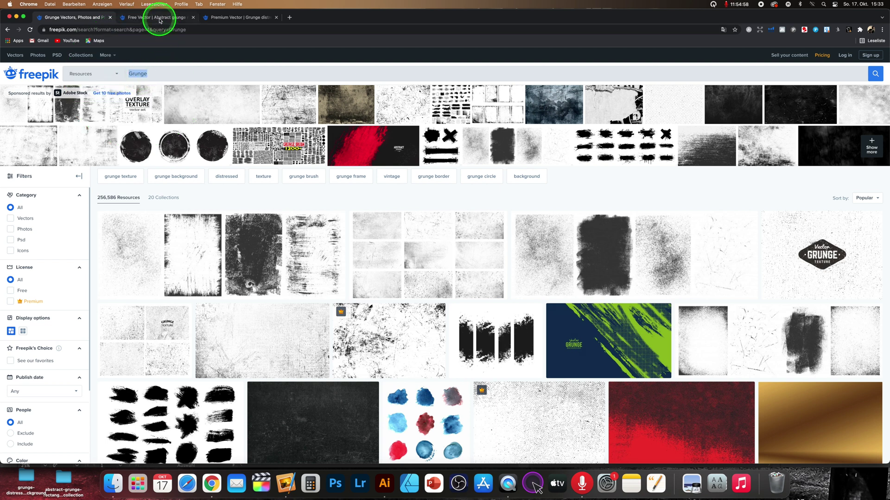
{"action": "left_click", "coordinate": [160, 19]}
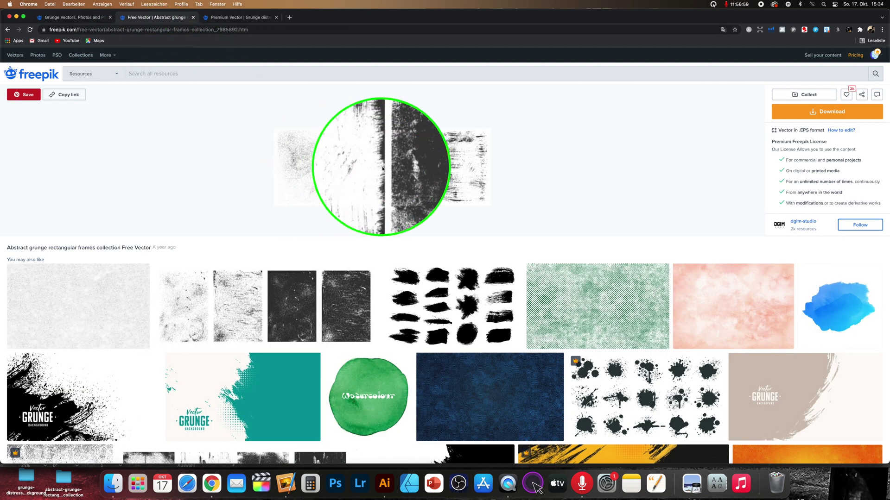
{"action": "left_click", "coordinate": [240, 19]}
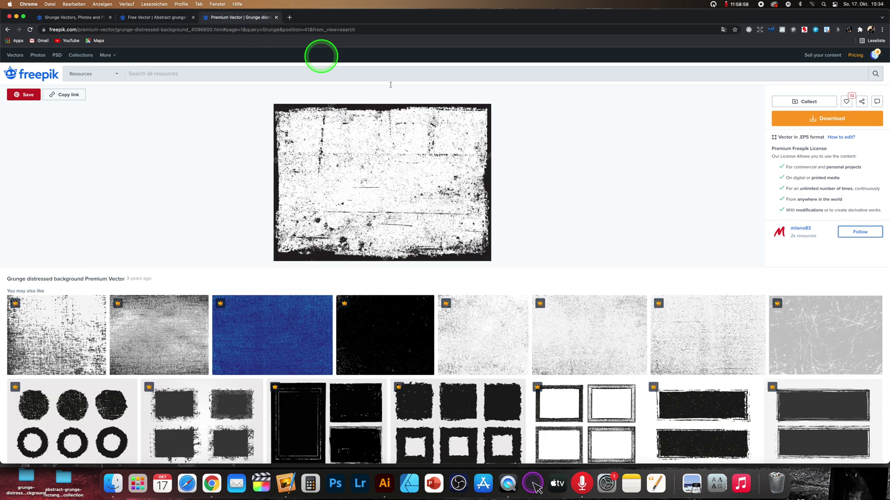
Open the grunge frames and grunge-distressed-background folders side by side in Finder.
{"action": "left_click", "coordinate": [17, 19]}
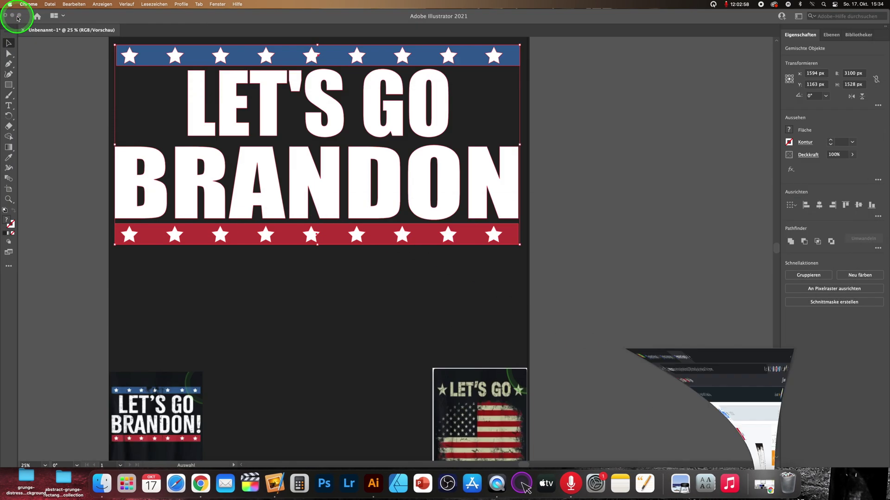
{"action": "left_click", "coordinate": [17, 14]}
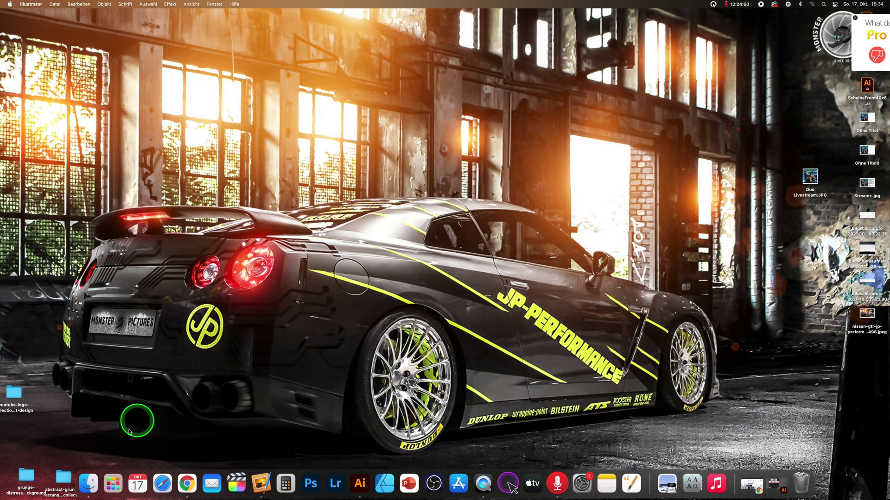
{"action": "double_click", "coordinate": [64, 475]}
{"action": "double_click", "coordinate": [41, 474]}
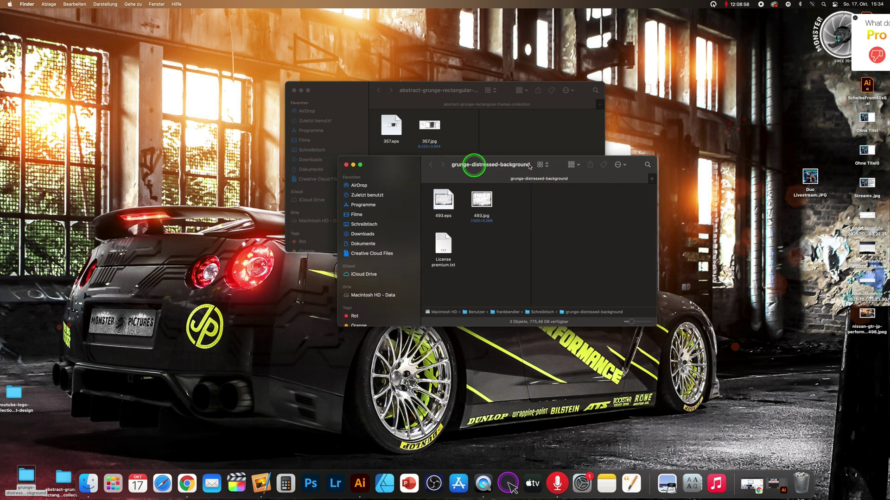
{"action": "left_click_drag", "start_coordinate": [496, 169], "coordinate": [621, 171]}
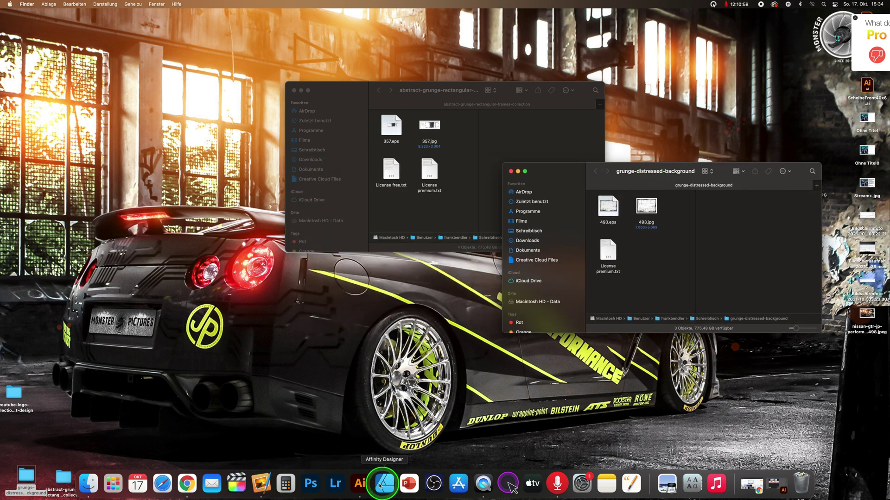
{"action": "left_click", "coordinate": [360, 483]}
{"action": "left_click", "coordinate": [100, 483]}
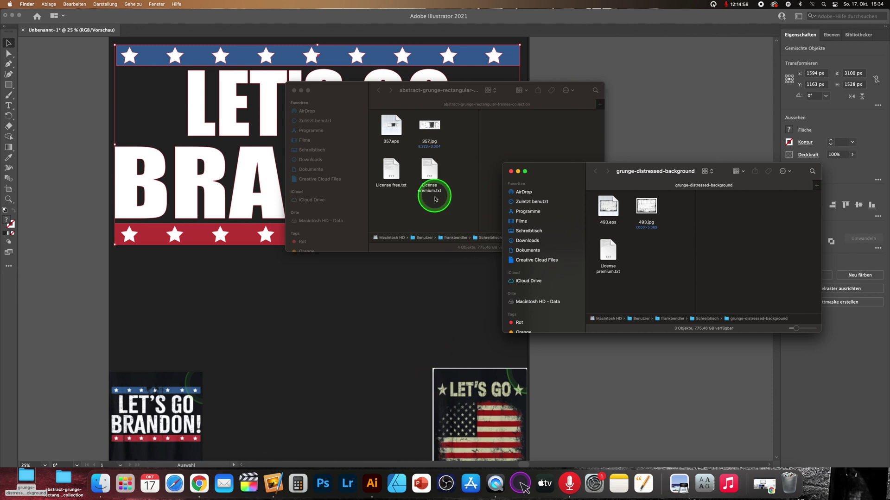
Place 493.jpg in the document and move the texture off the design.
{"action": "mouse_move", "coordinate": [647, 216]}
{"action": "left_mouse_down"}
{"action": "mouse_move", "coordinate": [378, 315]}
{"action": "mouse_move", "coordinate": [400, 314]}
{"action": "left_mouse_up"}
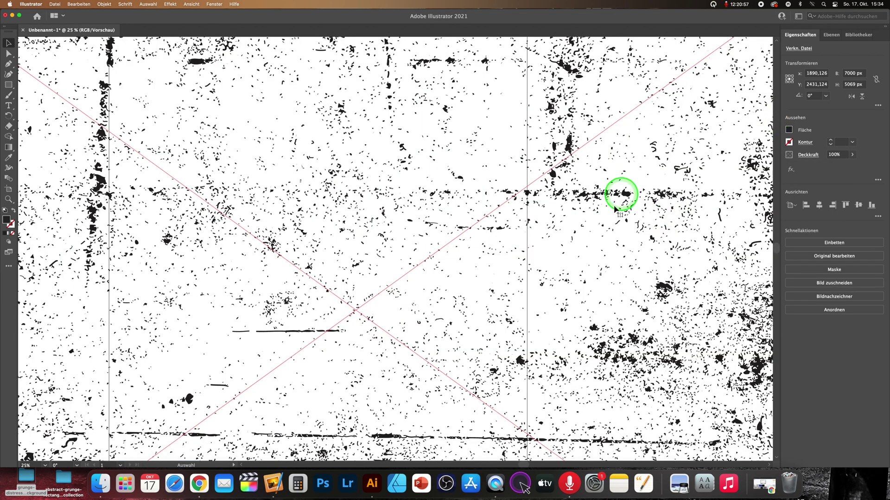
{"action": "key", "text": "super+minus"}
{"action": "key", "text": "super+minus"}
{"action": "key", "text": "super+minus"}
{"action": "key", "text": "super+minus"}
{"action": "key", "text": "v"}
{"action": "mouse_move", "coordinate": [519, 165]}
{"action": "left_mouse_down"}
{"action": "mouse_move", "coordinate": [371, 276]}
{"action": "mouse_move", "coordinate": [531, 194]}
{"action": "left_mouse_up"}
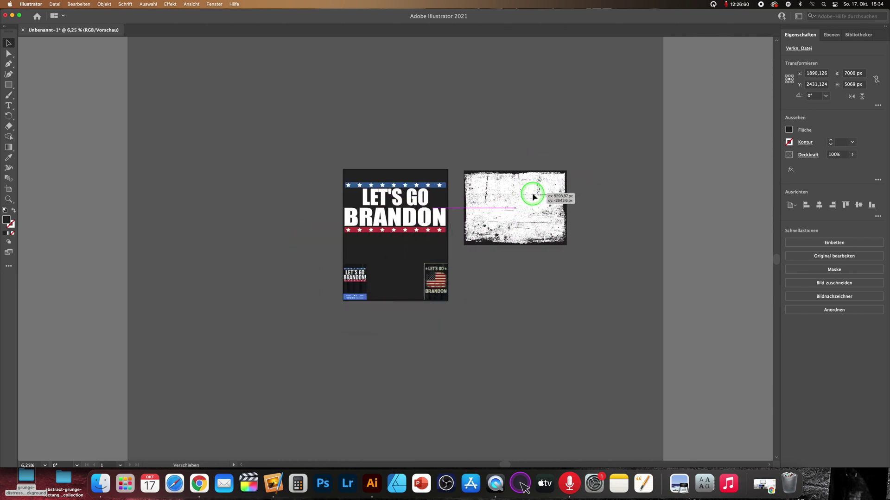
{"action": "key", "text": "super+plus"}
{"action": "key", "text": "super+plus"}
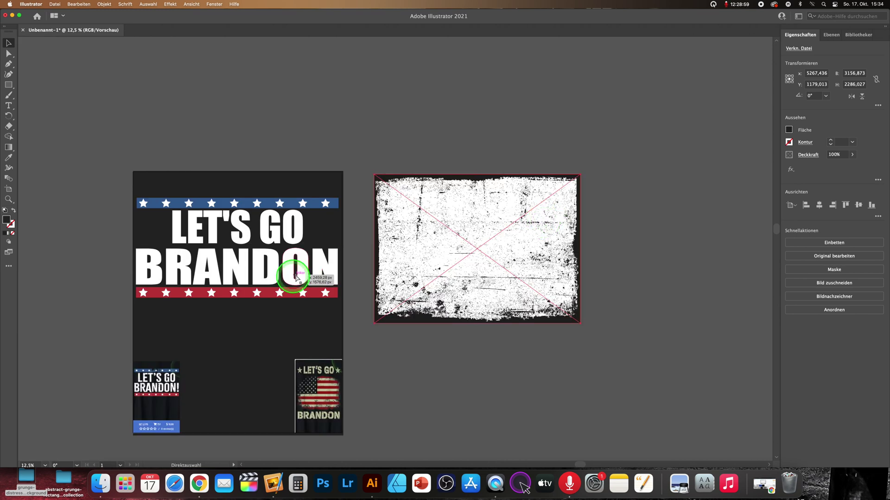
{"action": "key", "text": "super+plus"}
Select all the LET'S GO BRANDON banner objects and group them.
{"action": "scroll", "coordinate": [320, 269], "scroll_direction": "down", "scroll_amount": 2}
{"action": "scroll", "coordinate": [320, 264], "scroll_direction": "left", "scroll_amount": 5}
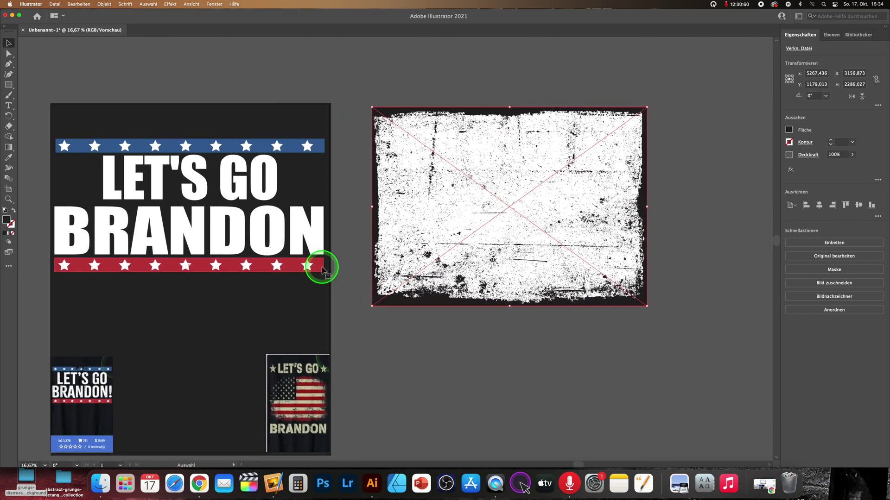
{"action": "scroll", "coordinate": [332, 245], "scroll_direction": "down", "scroll_amount": 1}
{"action": "scroll", "coordinate": [332, 246], "scroll_direction": "left", "scroll_amount": 2}
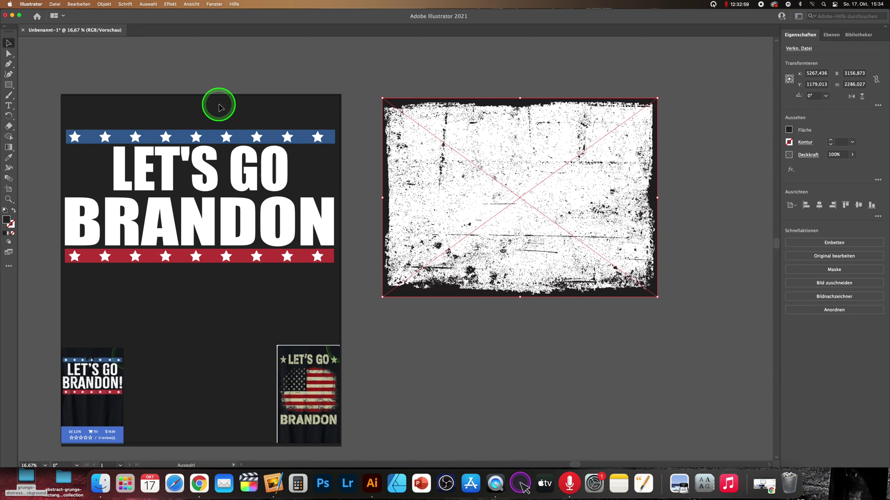
{"action": "left_click_drag", "start_coordinate": [48, 294], "coordinate": [48, 294]}
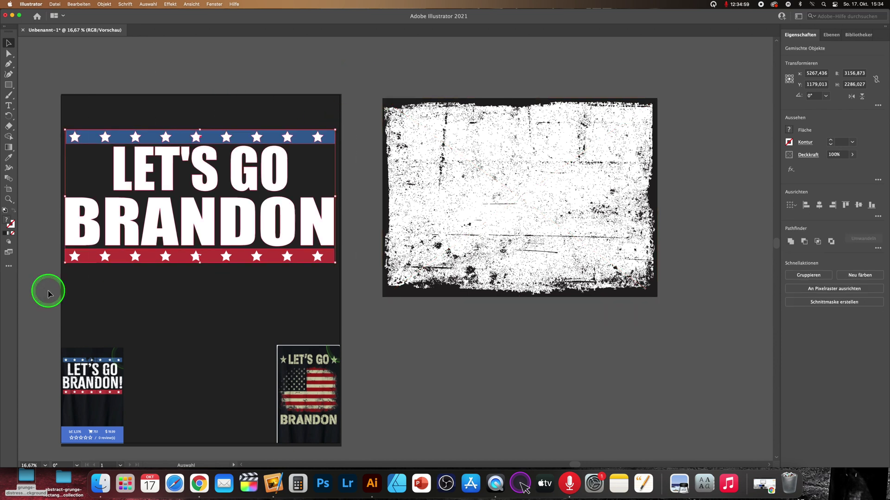
{"action": "key", "text": "super+g"}
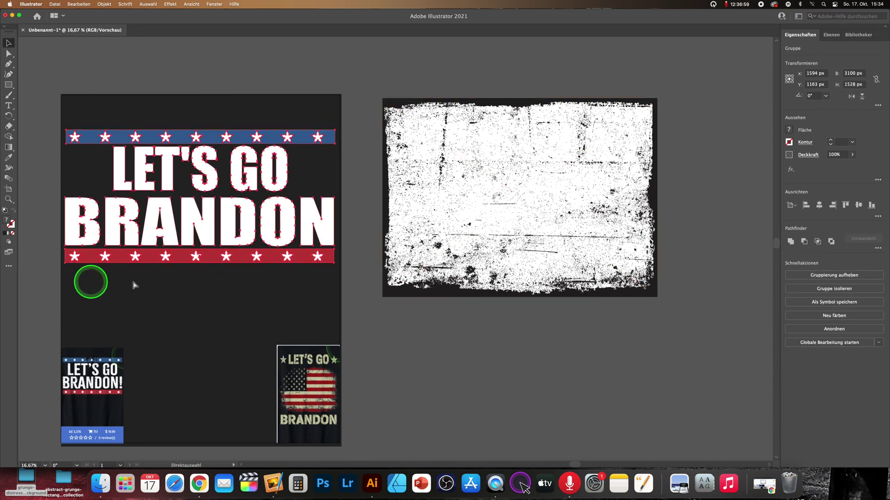
Nudge the banner group up slightly on the artboard.
{"action": "left_click", "coordinate": [829, 35]}
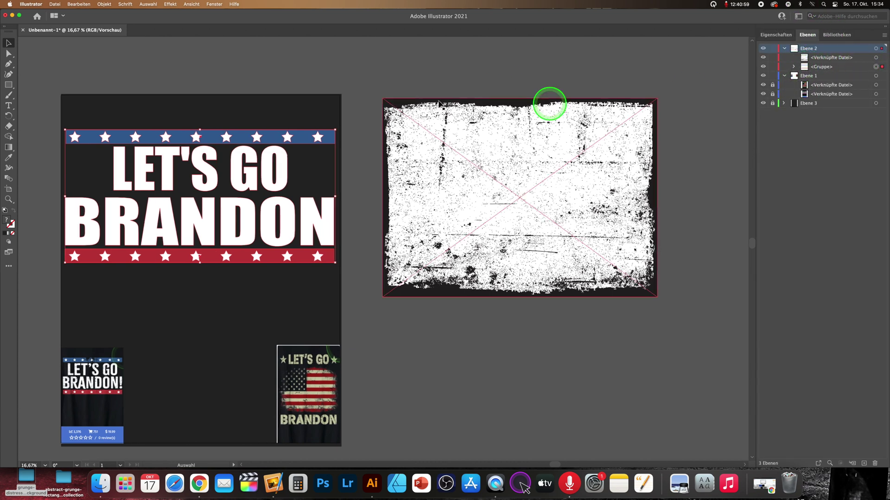
{"action": "left_click", "coordinate": [209, 139]}
{"action": "left_click_drag", "start_coordinate": [208, 139], "coordinate": [212, 125]}
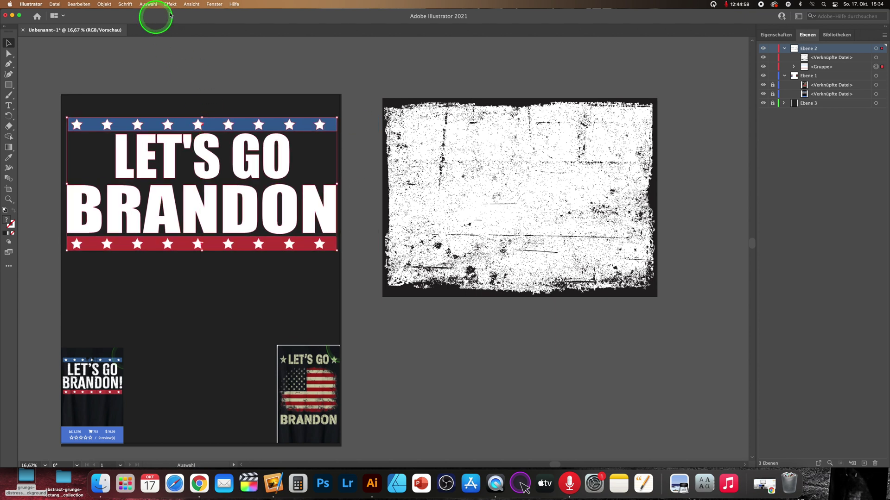
Open the Transparency panel through a Help search for 'tran'.
{"action": "left_click", "coordinate": [235, 3]}
{"action": "type", "text": "tran"}
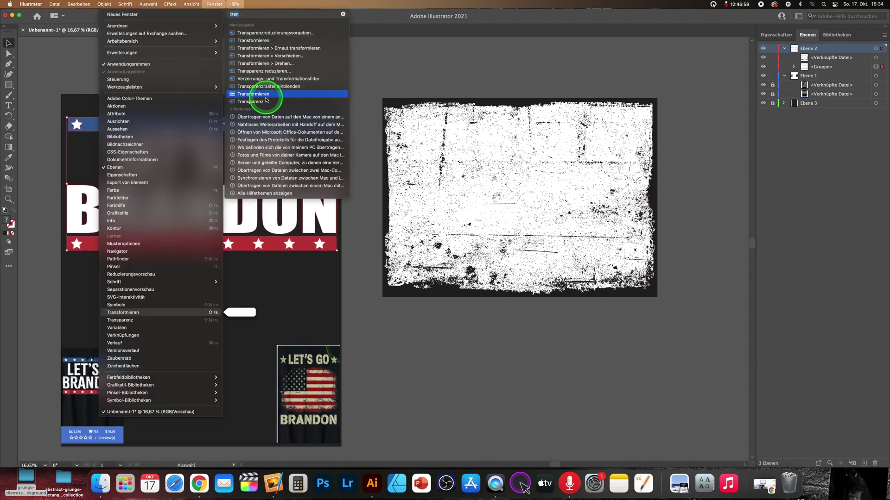
{"action": "mouse_move", "coordinate": [250, 102]}
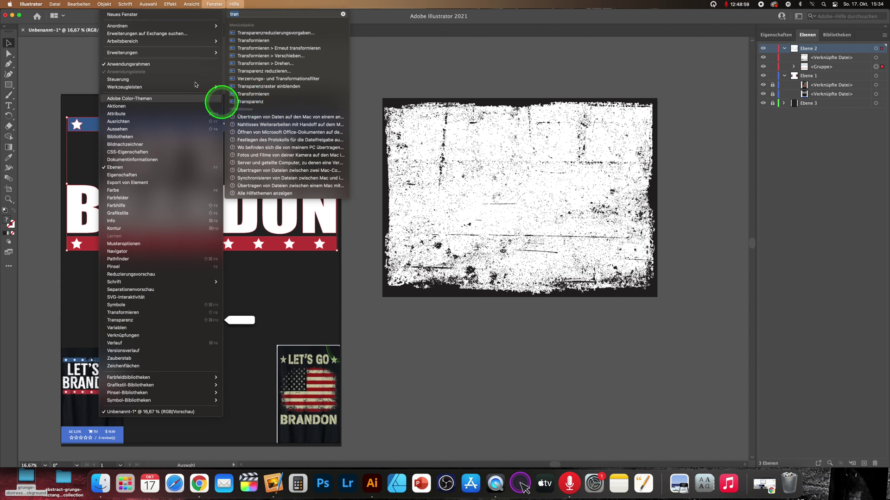
{"action": "key", "text": "Escape"}
{"action": "left_click", "coordinate": [235, 4]}
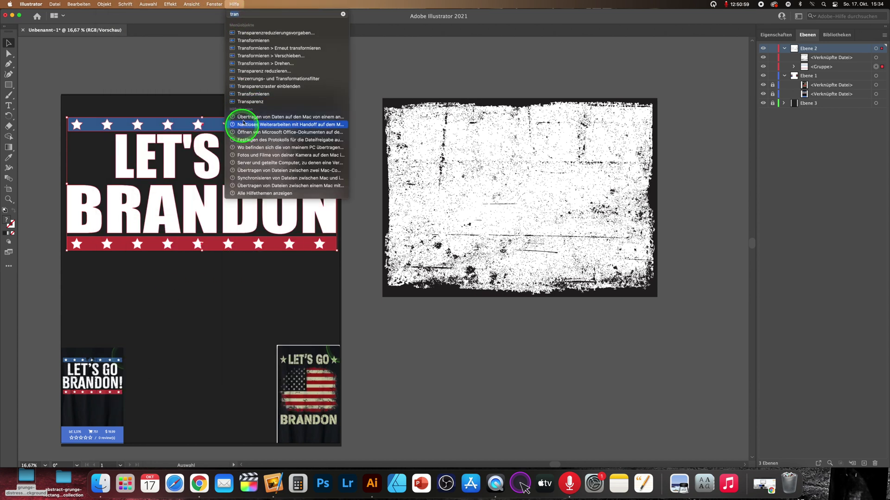
{"action": "left_click", "coordinate": [263, 103]}
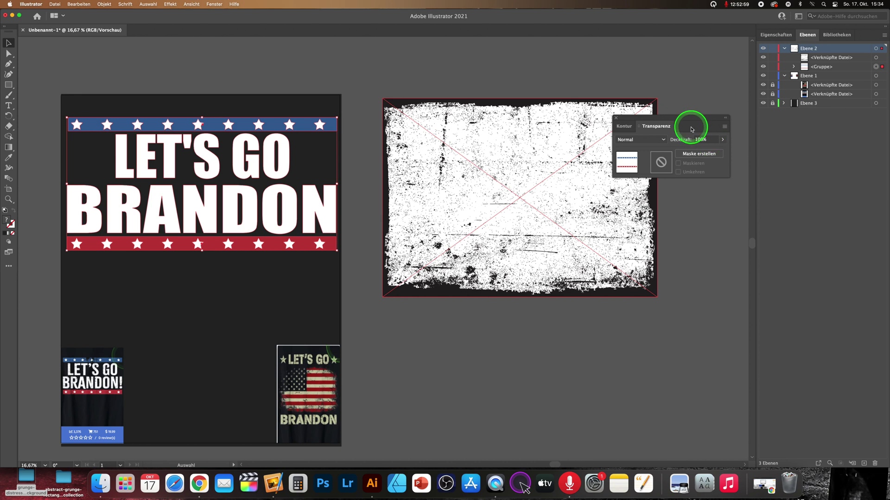
Dock the Transparency panel at the right side, with the Stroke panel beneath it.
{"action": "mouse_move", "coordinate": [654, 128]}
{"action": "left_mouse_down"}
{"action": "mouse_move", "coordinate": [857, 32]}
{"action": "mouse_move", "coordinate": [848, 41]}
{"action": "left_mouse_up"}
{"action": "mouse_move", "coordinate": [625, 126]}
{"action": "left_mouse_down"}
{"action": "mouse_move", "coordinate": [840, 35]}
{"action": "mouse_move", "coordinate": [858, 41]}
{"action": "left_mouse_up"}
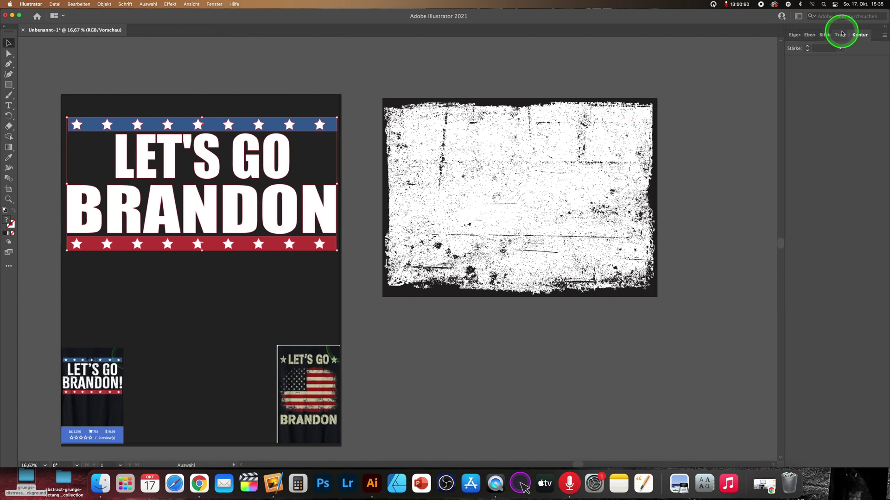
{"action": "left_click", "coordinate": [842, 33]}
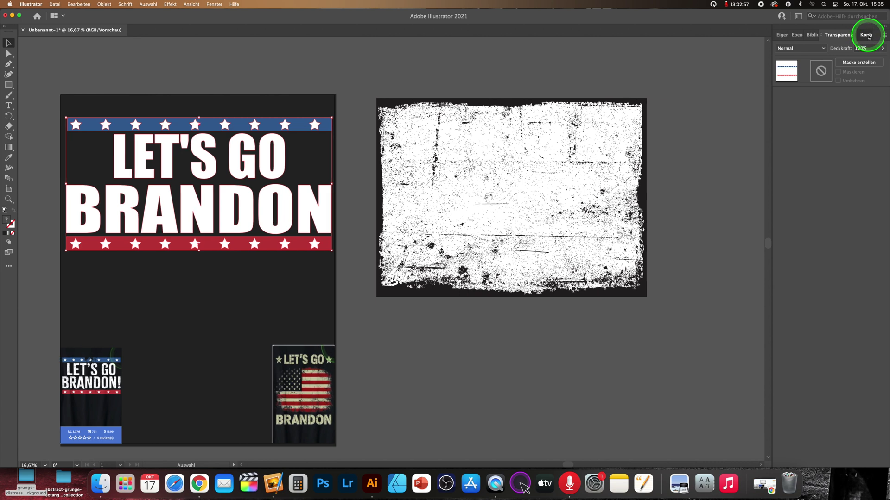
{"action": "mouse_move", "coordinate": [866, 35]}
{"action": "left_mouse_down"}
{"action": "mouse_move", "coordinate": [709, 80]}
{"action": "mouse_move", "coordinate": [537, 53]}
{"action": "left_mouse_up"}
{"action": "left_click", "coordinate": [806, 33]}
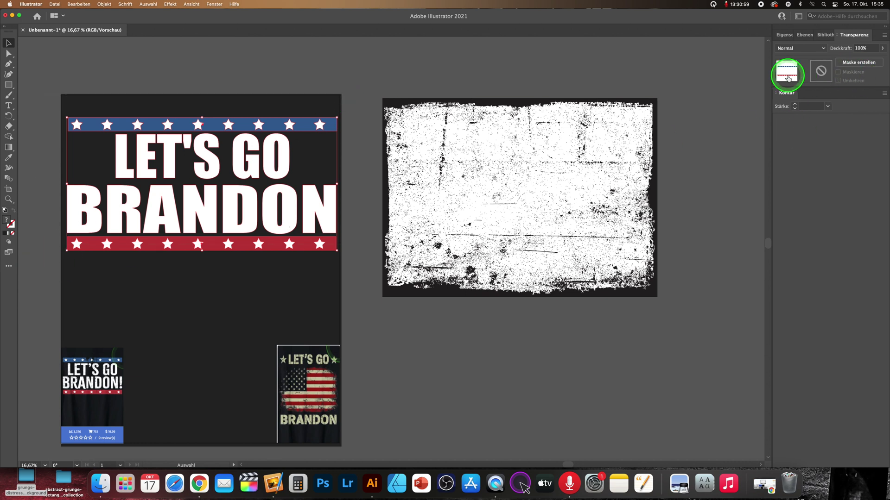
Make an opacity mask on the banner group and paste the grunge texture into it.
{"action": "left_click", "coordinate": [859, 62]}
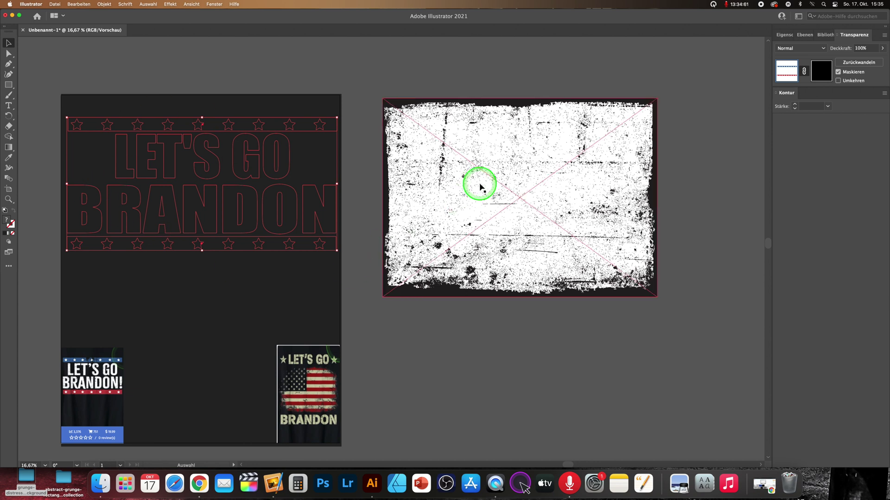
{"action": "left_click", "coordinate": [499, 182]}
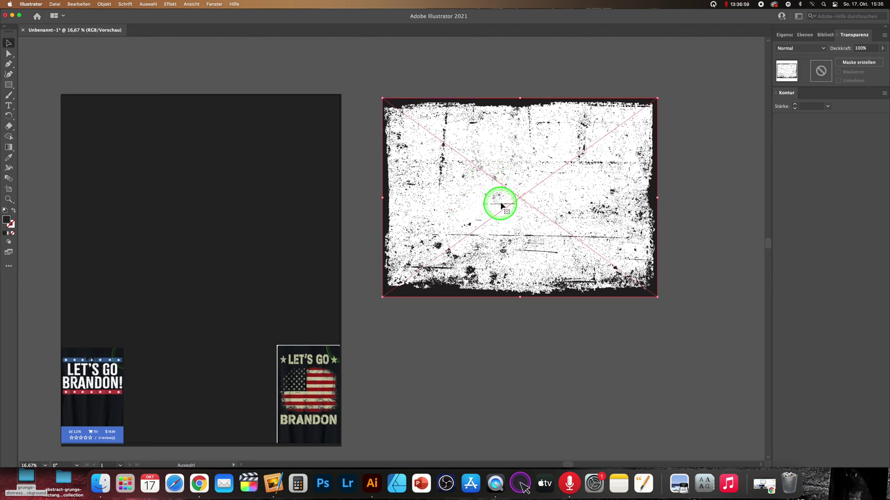
{"action": "left_click_drag", "start_coordinate": [504, 198], "coordinate": [512, 193]}
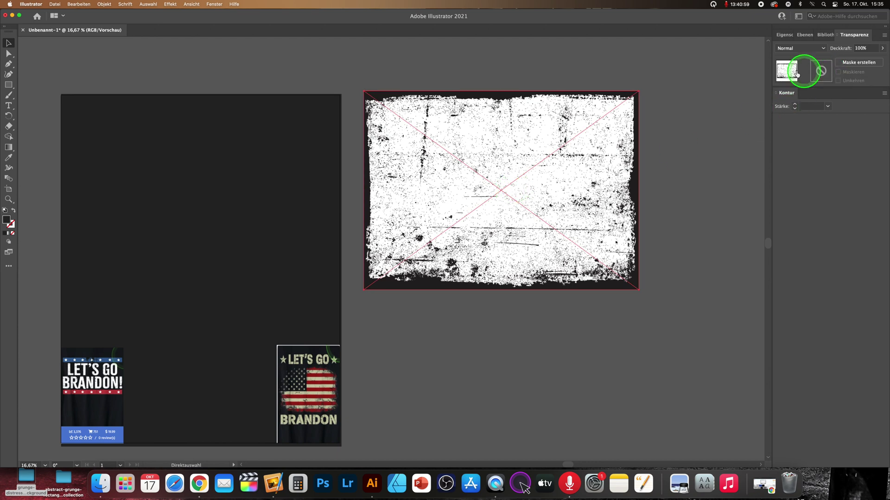
{"action": "left_click", "coordinate": [280, 169]}
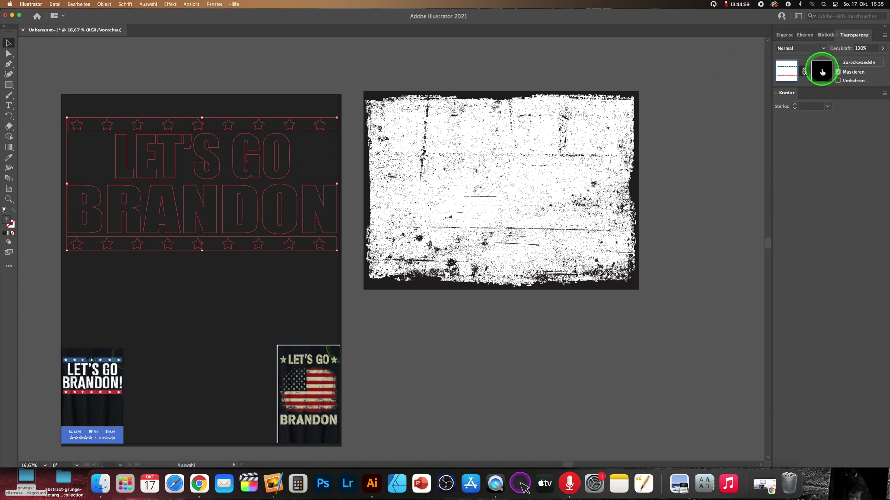
{"action": "left_click", "coordinate": [821, 72]}
{"action": "key", "text": "ctrl+v"}
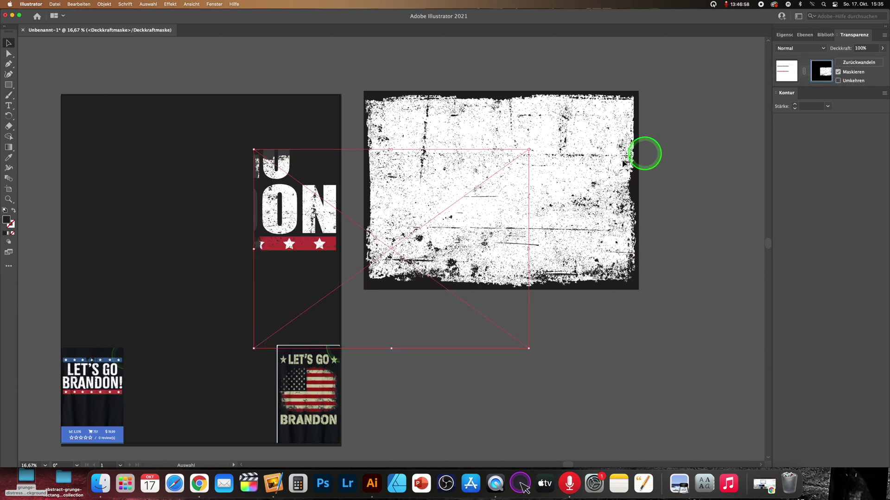
Position and resize the grunge texture in the mask to cover the whole banner.
{"action": "mouse_move", "coordinate": [332, 258]}
{"action": "left_mouse_down"}
{"action": "mouse_move", "coordinate": [150, 208]}
{"action": "mouse_move", "coordinate": [153, 224]}
{"action": "left_mouse_up"}
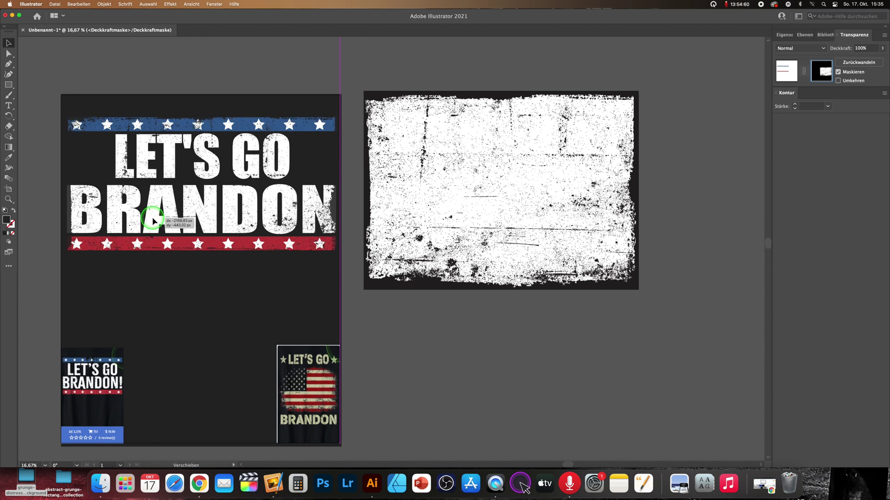
{"action": "left_click_drag", "start_coordinate": [153, 224], "coordinate": [154, 225]}
{"action": "left_click_drag", "start_coordinate": [203, 310], "coordinate": [204, 259]}
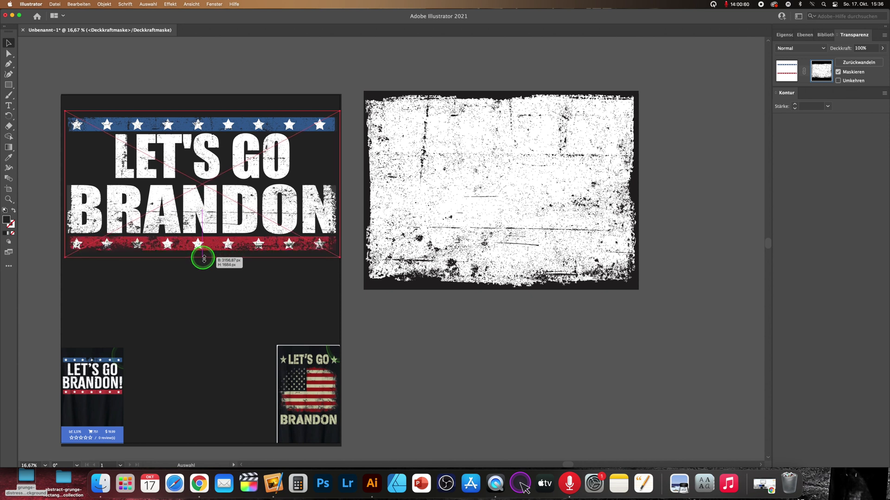
{"action": "left_click_drag", "start_coordinate": [203, 113], "coordinate": [203, 115]}
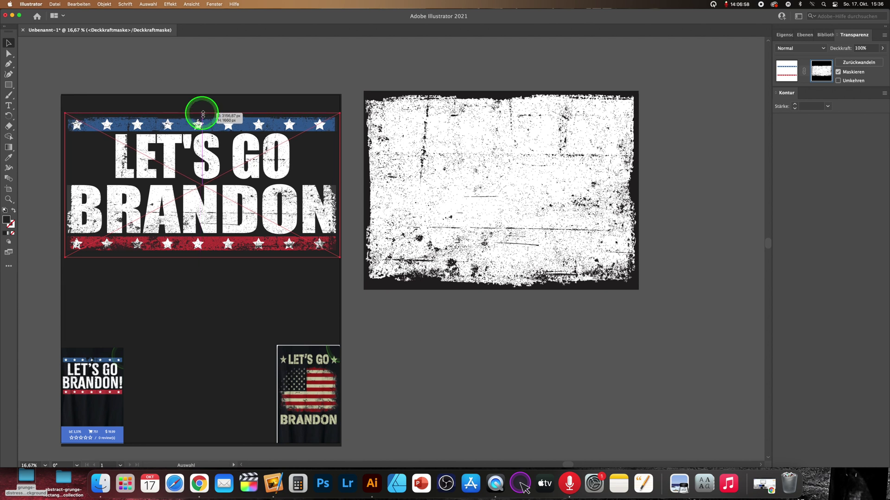
{"action": "left_click_drag", "start_coordinate": [202, 114], "coordinate": [202, 114]}
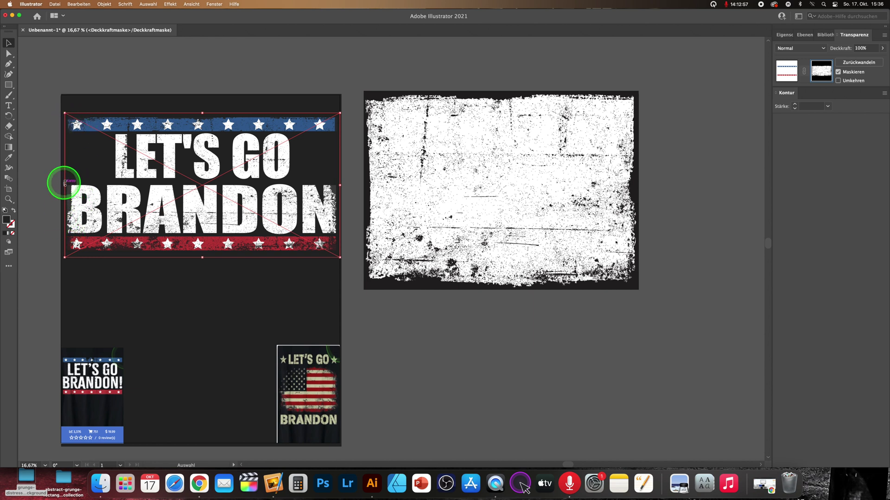
{"action": "left_click_drag", "start_coordinate": [64, 185], "coordinate": [62, 185]}
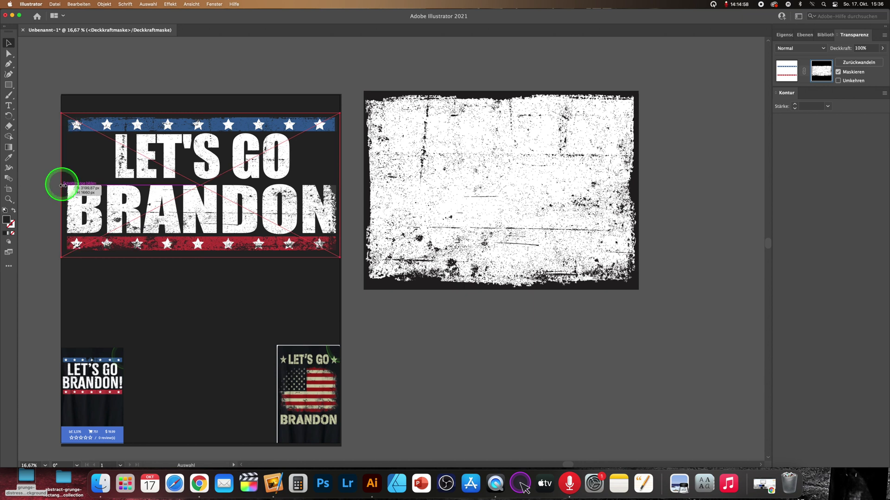
{"action": "key", "text": "super+plus"}
{"action": "key", "text": "super+plus"}
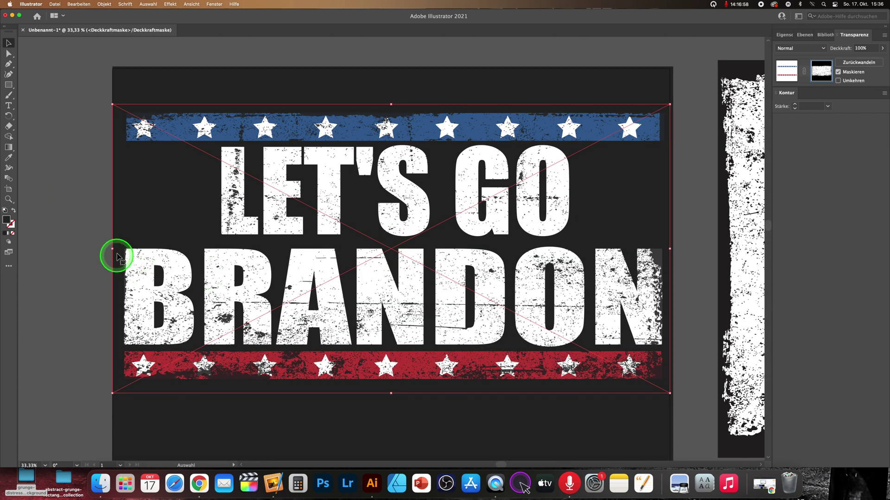
{"action": "left_click_drag", "start_coordinate": [113, 250], "coordinate": [117, 249]}
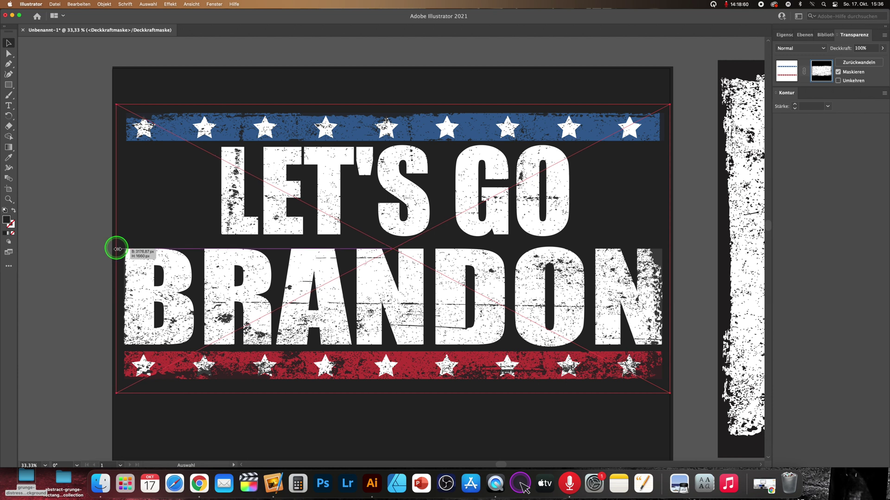
{"action": "left_click_drag", "start_coordinate": [116, 249], "coordinate": [114, 249]}
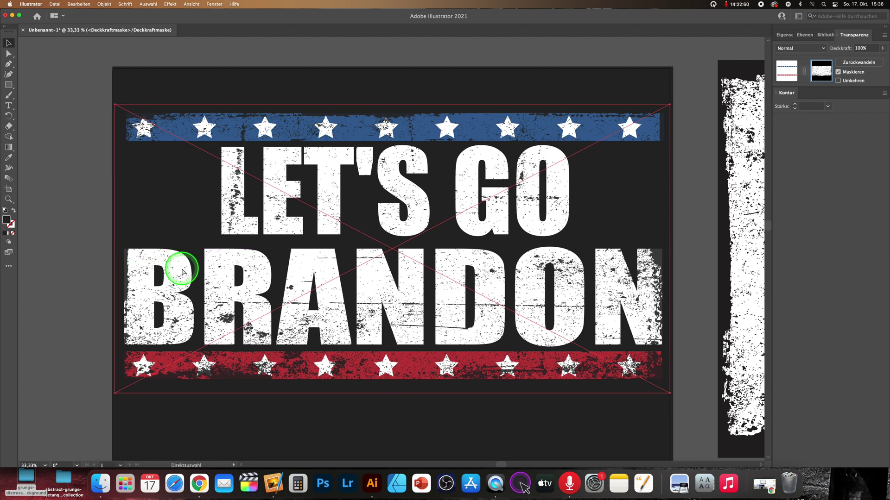
{"action": "key", "text": "super+minus"}
{"action": "key", "text": "super+minus"}
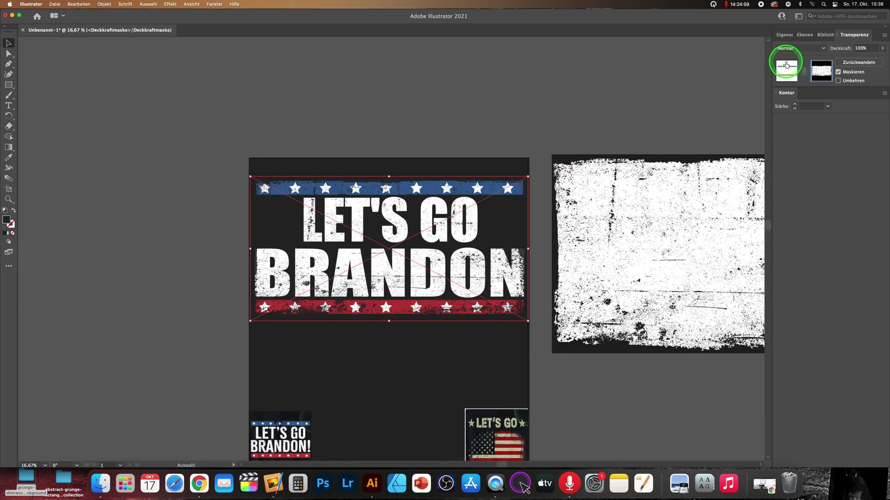
Leave mask editing and move the distressed design to the artboard's top.
{"action": "left_click", "coordinate": [786, 69]}
{"action": "left_click", "coordinate": [570, 162]}
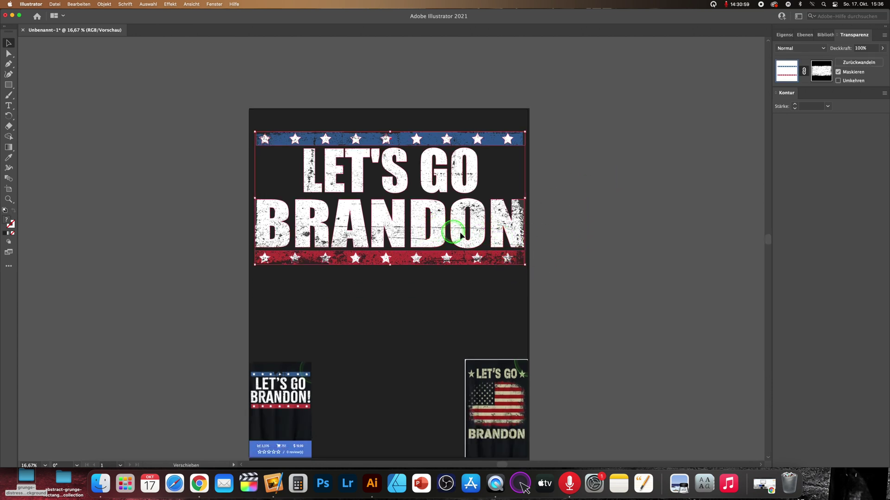
{"action": "left_click_drag", "start_coordinate": [461, 236], "coordinate": [428, 230]}
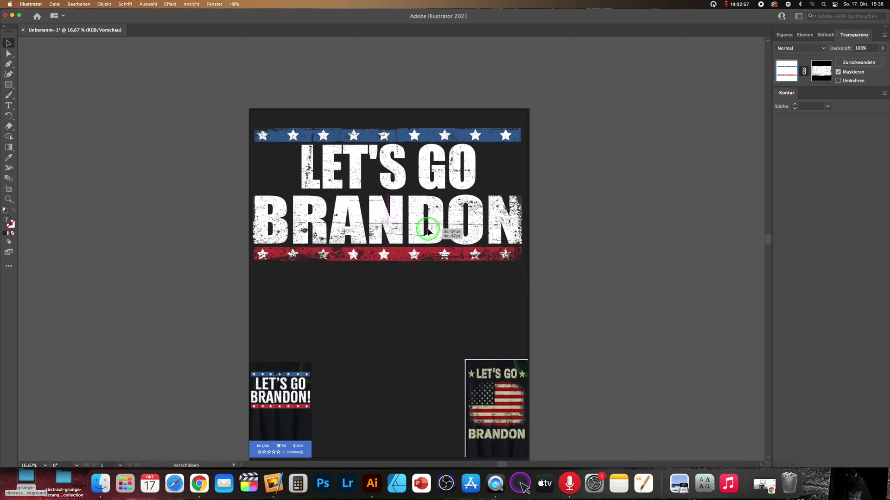
{"action": "left_click_drag", "start_coordinate": [429, 229], "coordinate": [427, 230]}
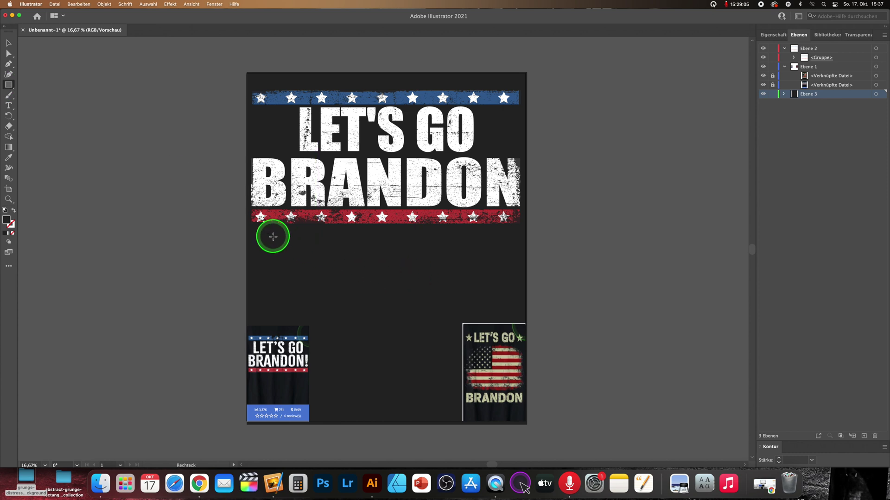
Draw a rectangle below the design and give it a strong blue fill.
{"action": "mouse_move", "coordinate": [263, 236]}
{"action": "left_mouse_down"}
{"action": "mouse_move", "coordinate": [338, 272]}
{"action": "mouse_move", "coordinate": [341, 287]}
{"action": "left_mouse_up"}
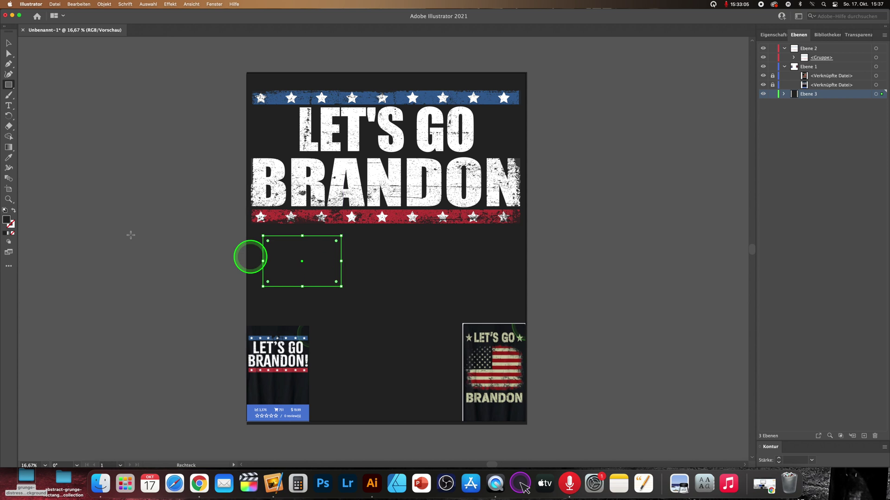
{"action": "double_click", "coordinate": [6, 220]}
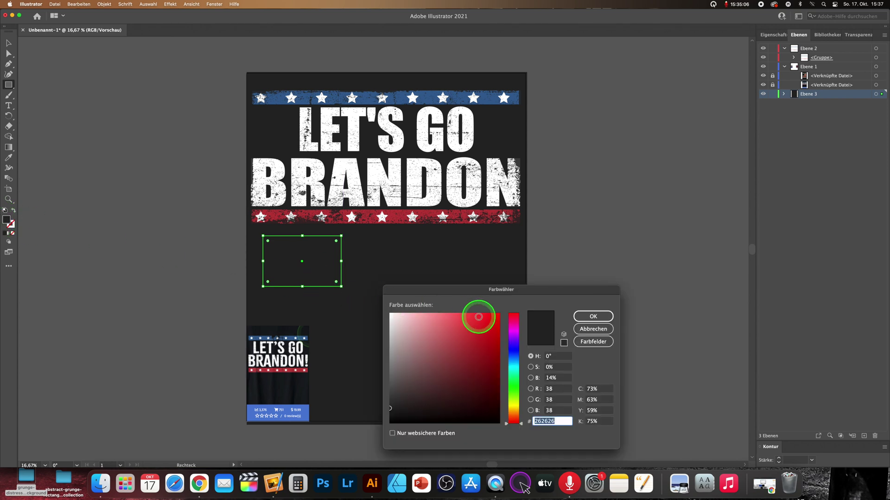
{"action": "left_click", "coordinate": [514, 350]}
{"action": "left_click", "coordinate": [484, 328]}
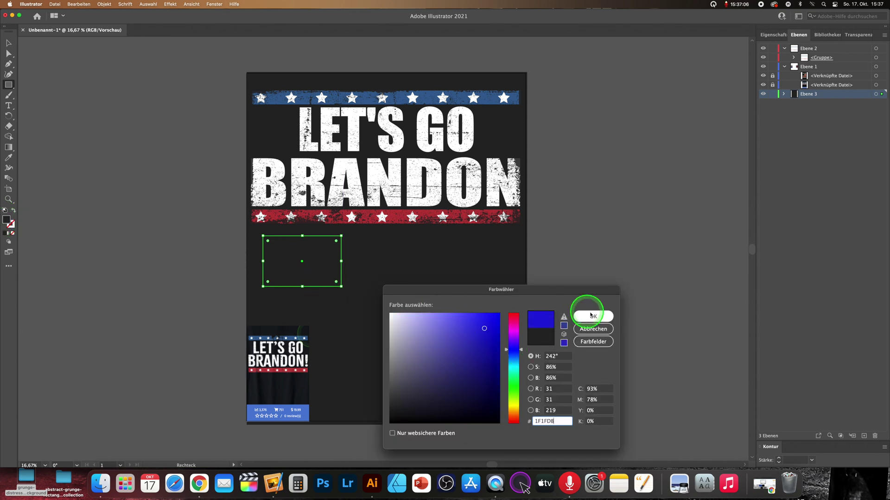
{"action": "left_click", "coordinate": [590, 316]}
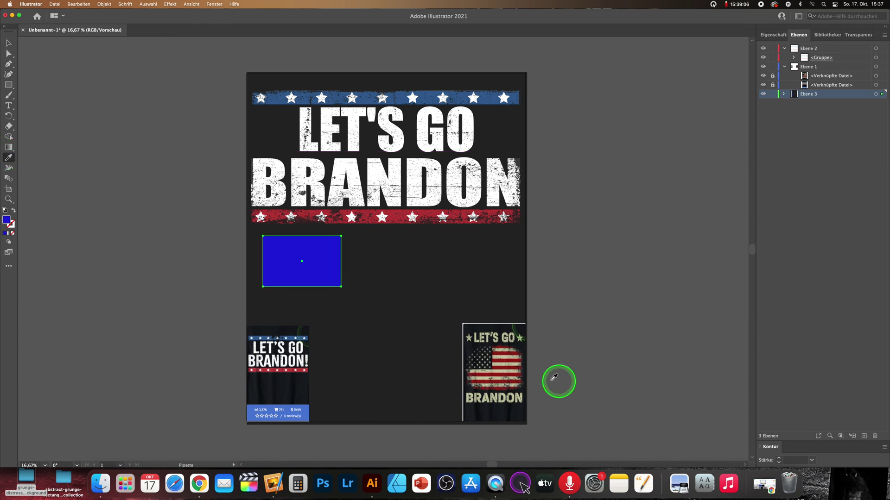
Change the rectangle's fill to a dark navy, 25283A, sampled from the flag mockup.
{"action": "left_click", "coordinate": [490, 359]}
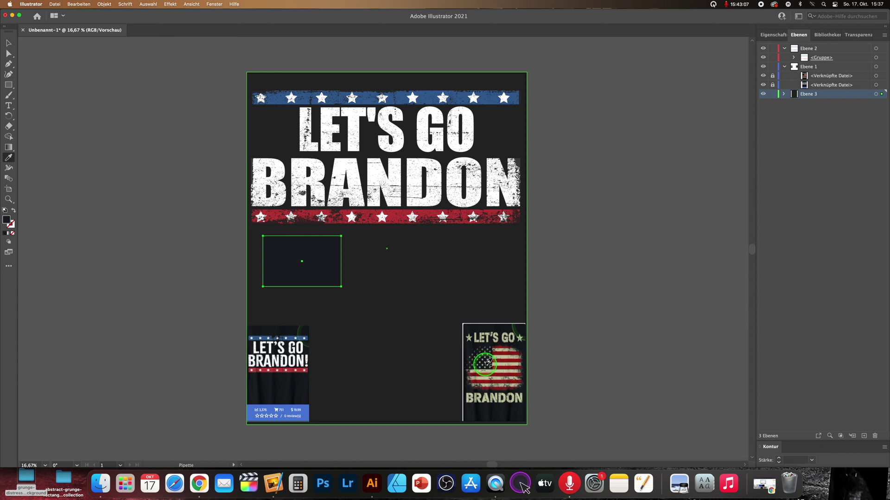
{"action": "double_click", "coordinate": [6, 220]}
{"action": "left_click", "coordinate": [423, 404]}
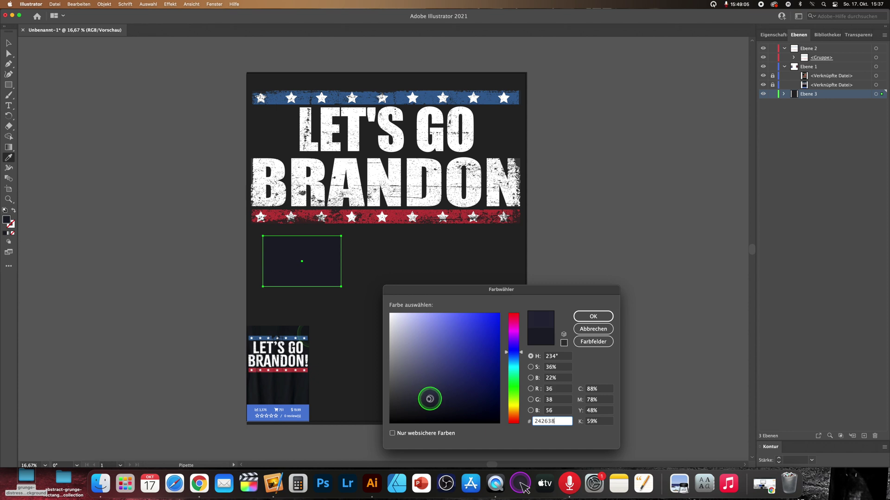
{"action": "left_click", "coordinate": [591, 316]}
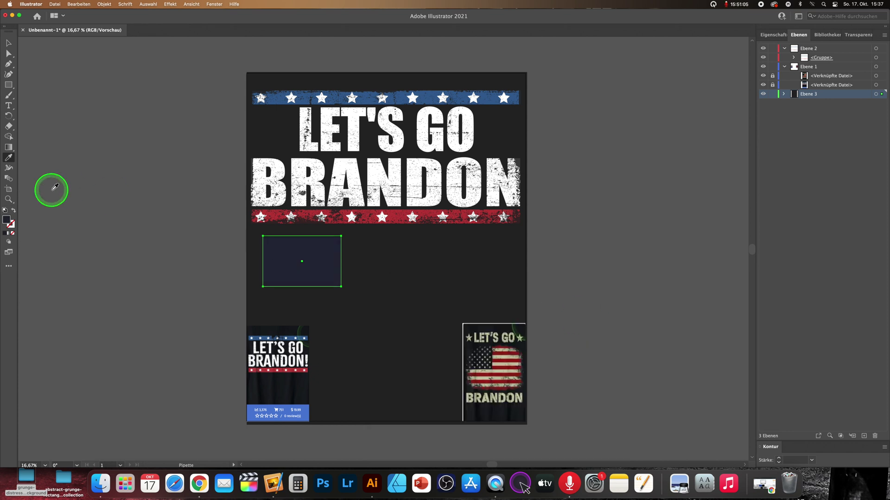
{"action": "left_click", "coordinate": [4, 46]}
{"action": "left_click", "coordinate": [235, 274]}
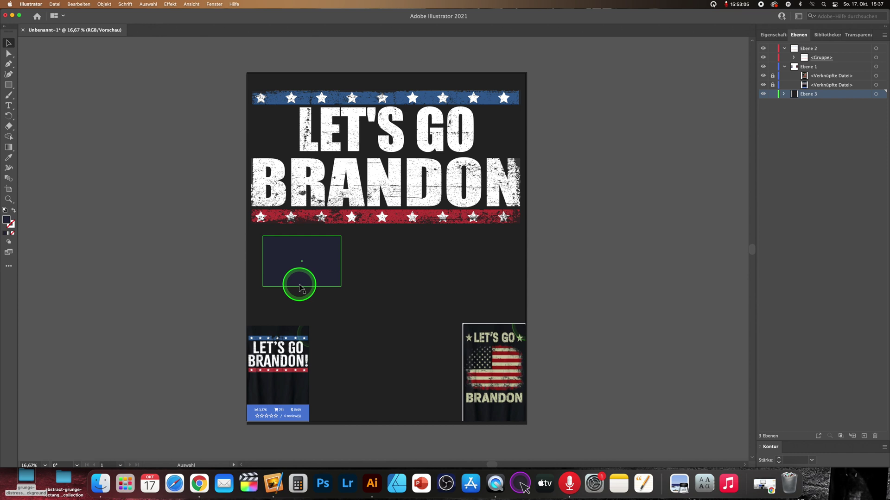
Draw a long thin stripe across the canton and duplicate it just below.
{"action": "key", "text": "super+plus"}
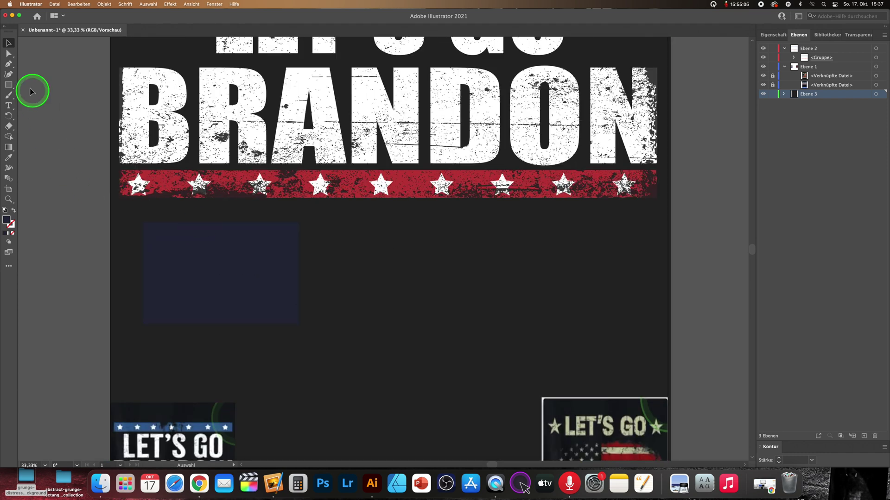
{"action": "mouse_move", "coordinate": [142, 223]}
{"action": "left_mouse_down"}
{"action": "mouse_move", "coordinate": [333, 246]}
{"action": "mouse_move", "coordinate": [555, 240]}
{"action": "left_mouse_up"}
{"action": "left_click", "coordinate": [8, 43]}
{"action": "mouse_move", "coordinate": [297, 230]}
{"action": "left_mouse_down"}
{"action": "mouse_move", "coordinate": [241, 256]}
{"action": "mouse_move", "coordinate": [248, 254]}
{"action": "mouse_move", "coordinate": [242, 249]}
{"action": "left_mouse_up"}
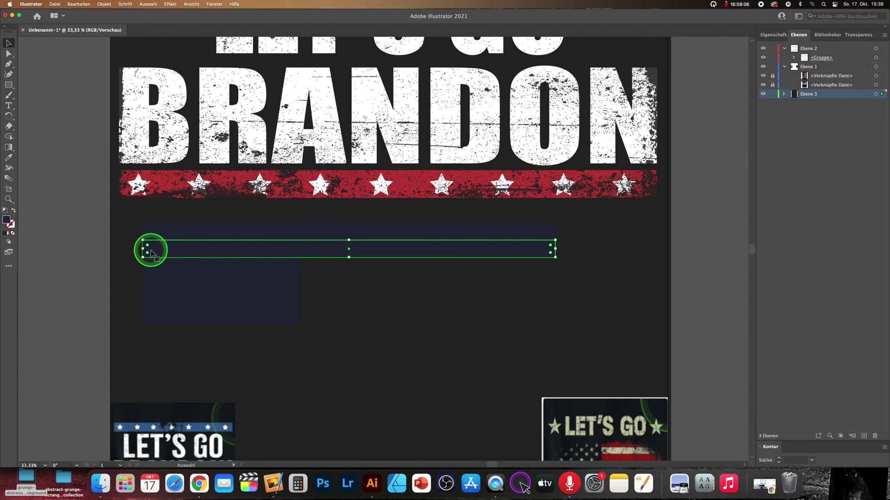
{"action": "left_click", "coordinate": [8, 150]}
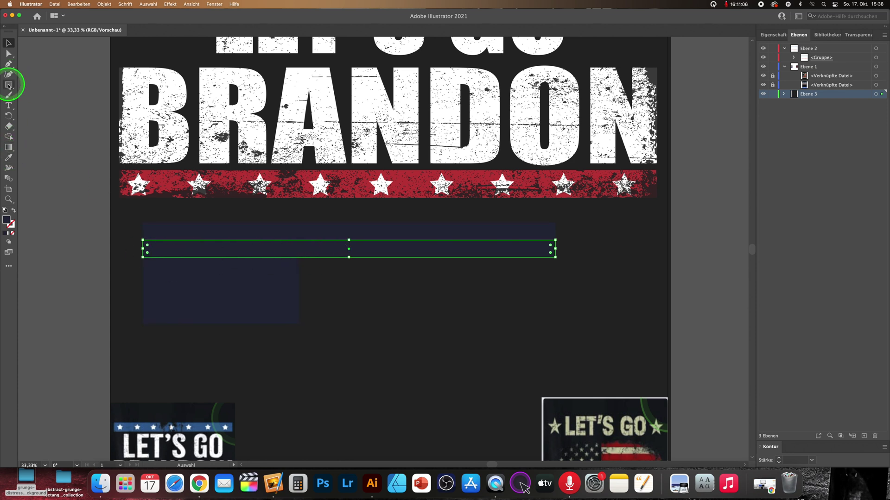
Fill the lower stripe with light cream DDDCC7.
{"action": "double_click", "coordinate": [9, 220]}
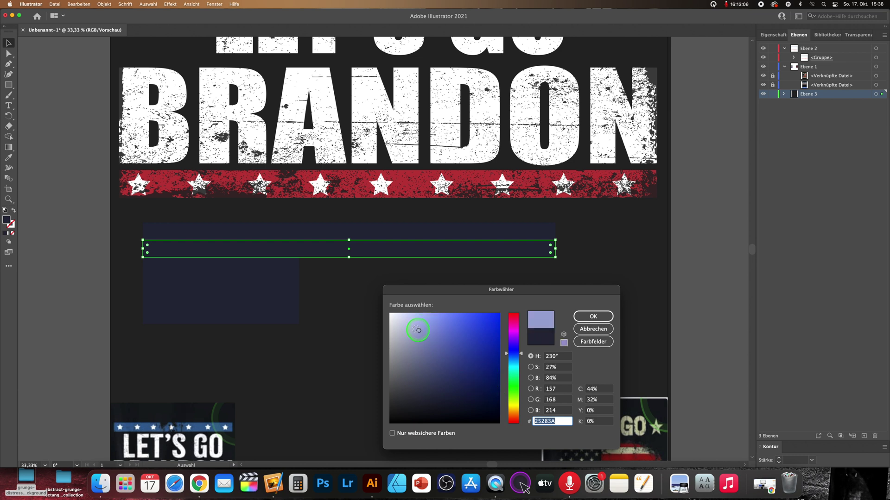
{"action": "left_click", "coordinate": [390, 314]}
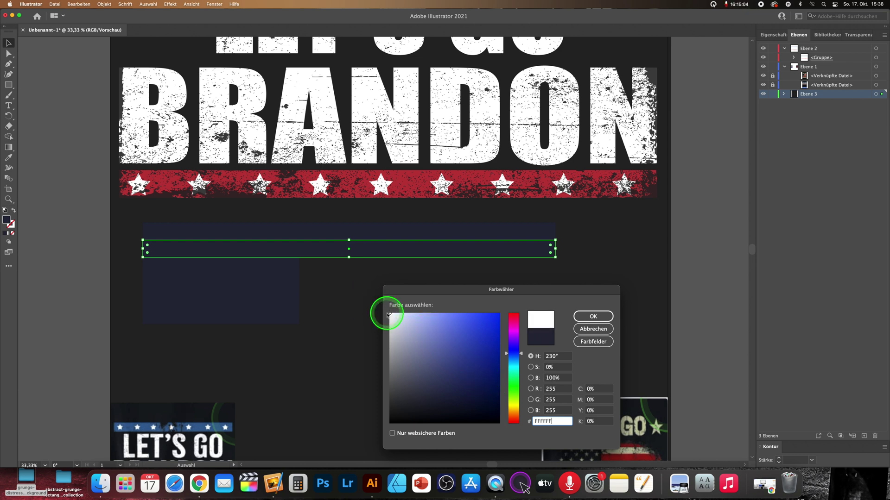
{"action": "left_click", "coordinate": [592, 316]}
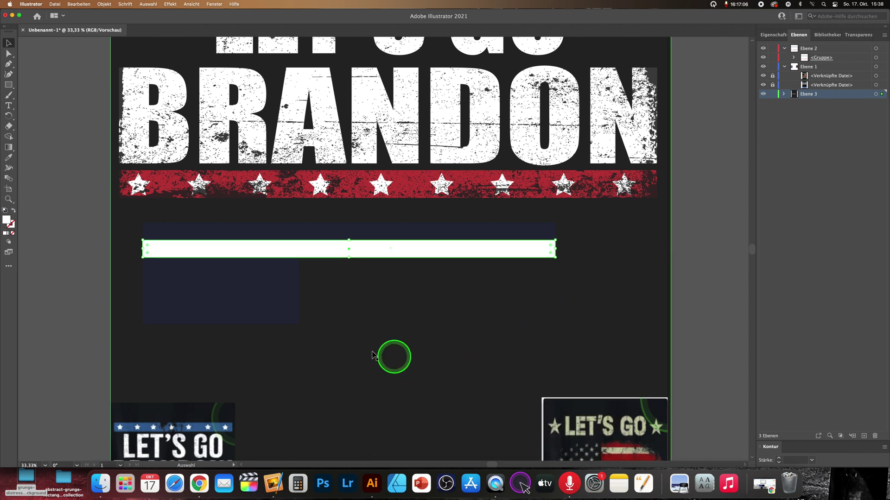
{"action": "left_click", "coordinate": [9, 158]}
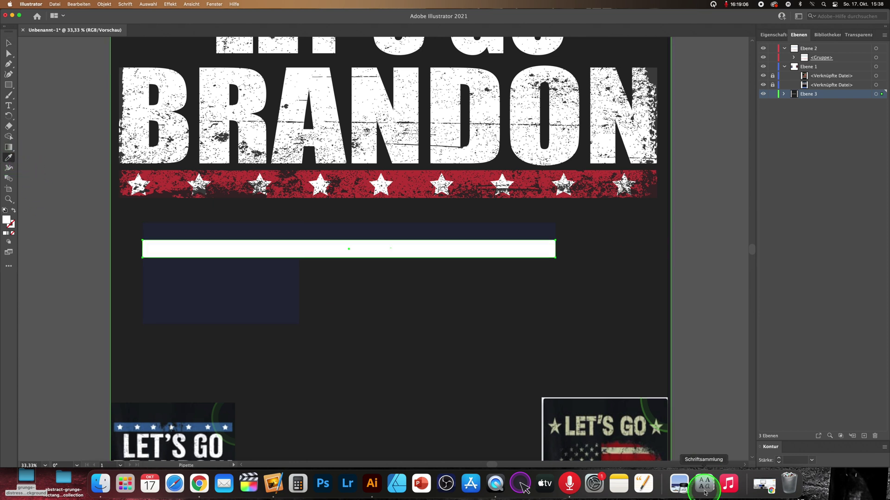
{"action": "left_click", "coordinate": [620, 448]}
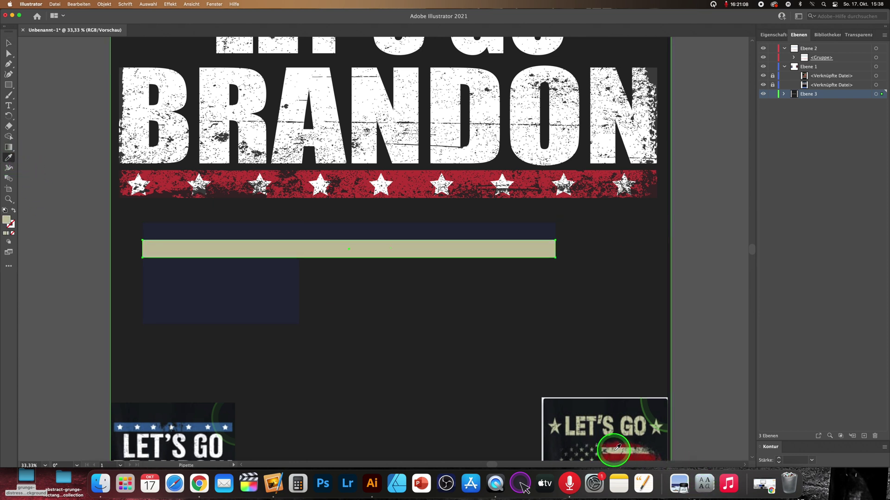
{"action": "left_click", "coordinate": [618, 447]}
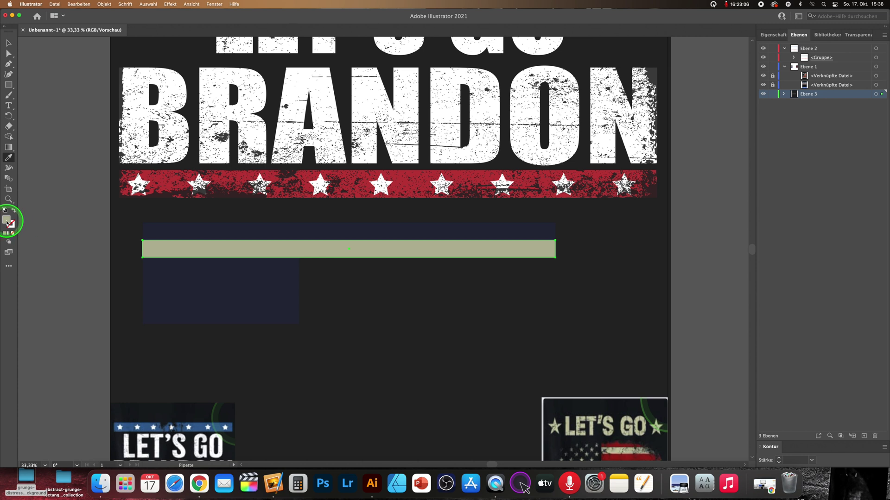
{"action": "double_click", "coordinate": [7, 221]}
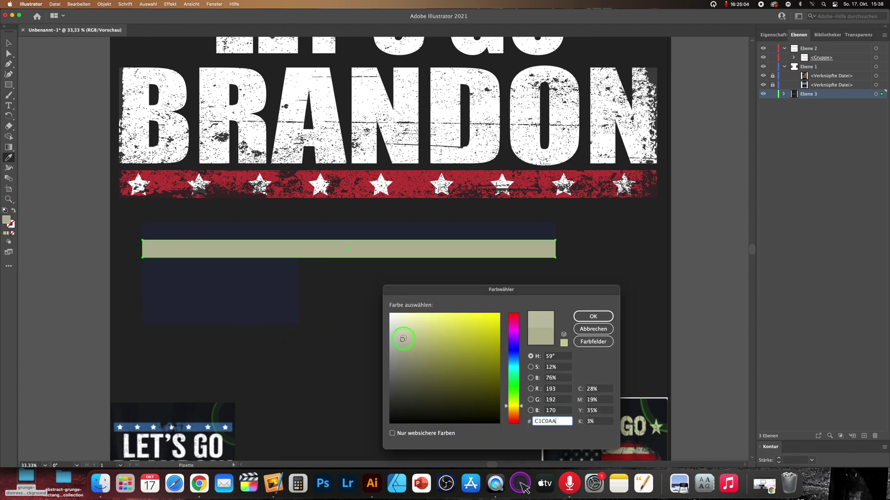
{"action": "left_click", "coordinate": [608, 320]}
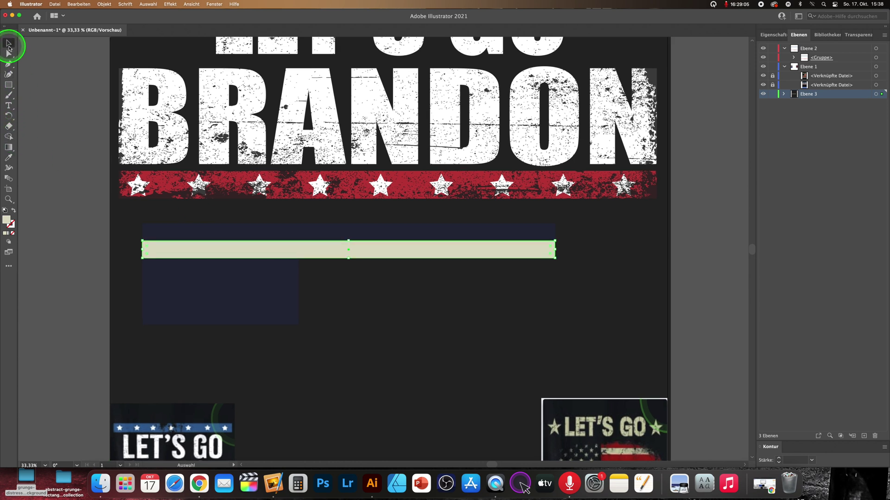
Recolour the upper stripe with the red from the star stripe.
{"action": "left_click", "coordinate": [349, 230]}
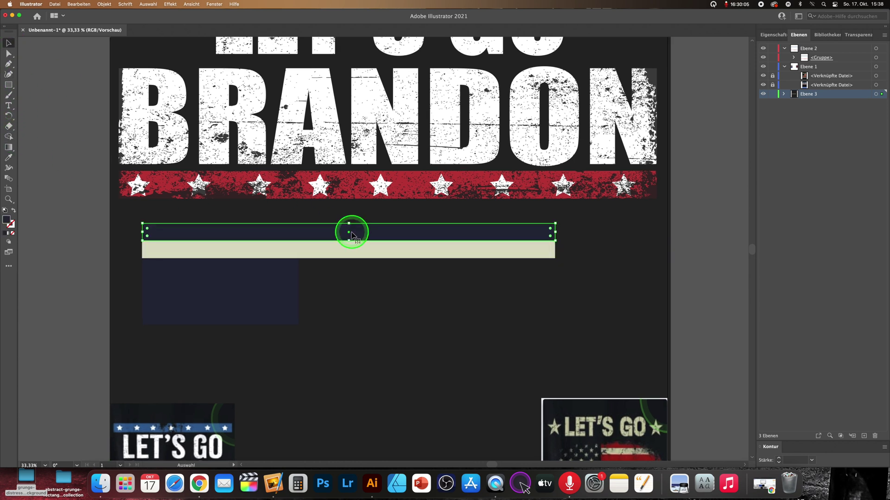
{"action": "left_click", "coordinate": [9, 158]}
{"action": "left_click", "coordinate": [163, 184]}
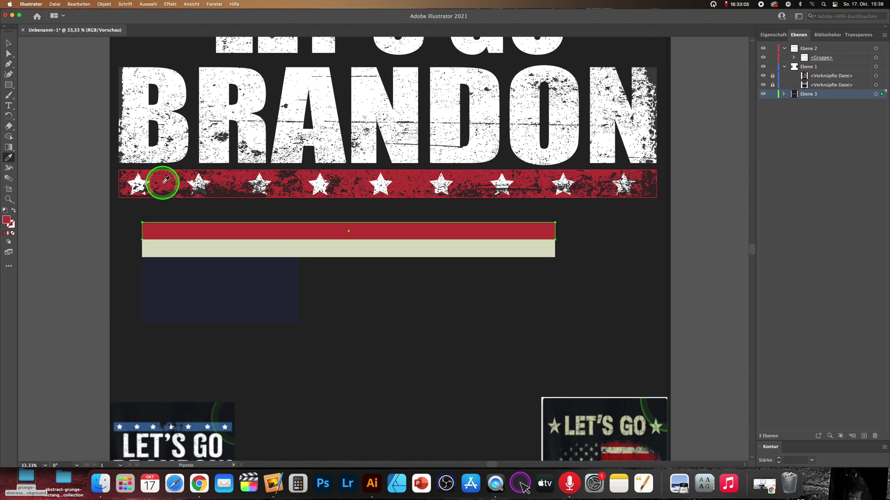
{"action": "left_click", "coordinate": [7, 44]}
Duplicate the red and cream stripe pair below the originals.
{"action": "left_click", "coordinate": [57, 139]}
{"action": "left_click", "coordinate": [167, 234]}
{"action": "left_click", "coordinate": [304, 249]}
{"action": "left_click", "coordinate": [292, 252]}
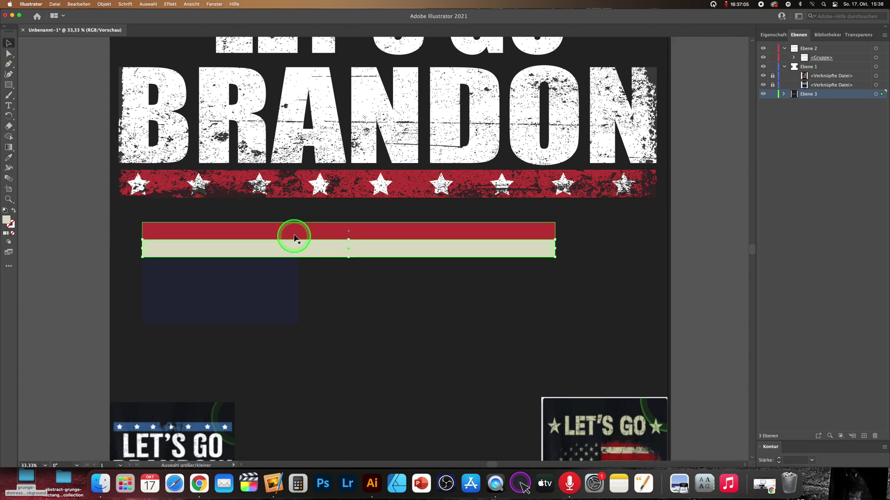
{"action": "left_click_drag", "start_coordinate": [295, 235], "coordinate": [275, 268]}
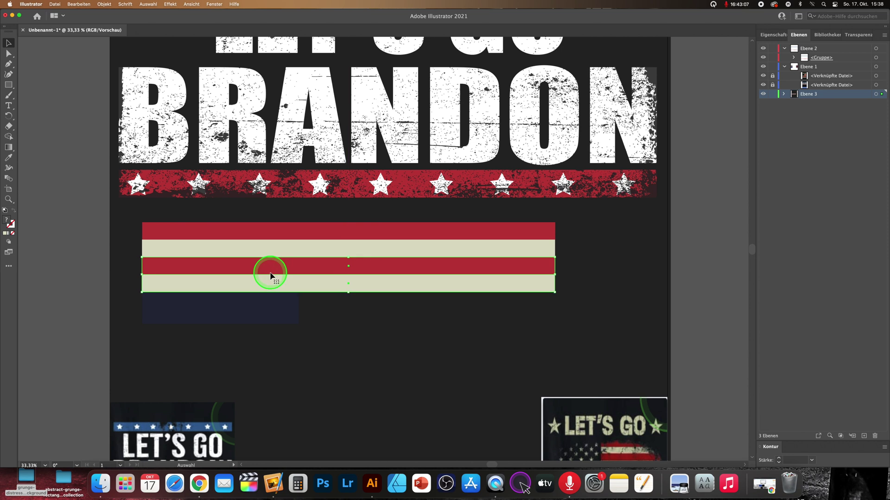
Duplicate the four stripes and stack the copies beneath the existing stripes.
{"action": "left_click", "coordinate": [262, 234], "text": "shift"}
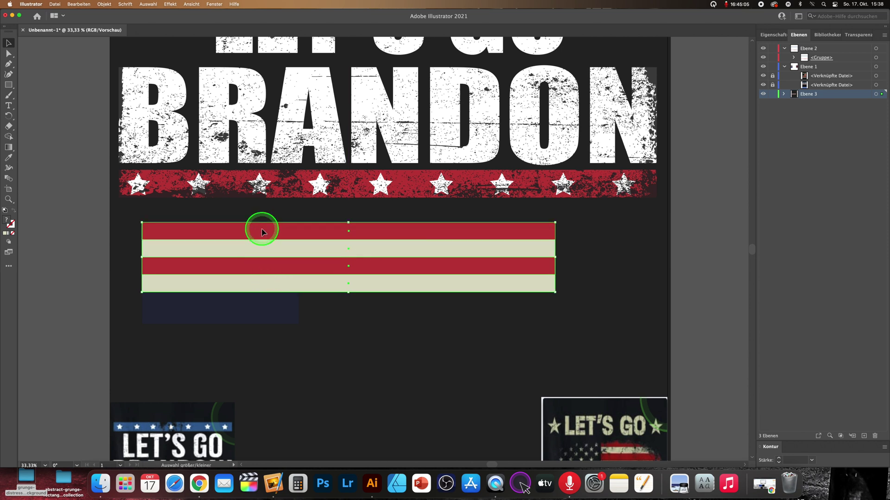
{"action": "mouse_move", "coordinate": [262, 232]}
{"action": "left_mouse_down"}
{"action": "mouse_move", "coordinate": [240, 320]}
{"action": "mouse_move", "coordinate": [224, 305]}
{"action": "left_mouse_up"}
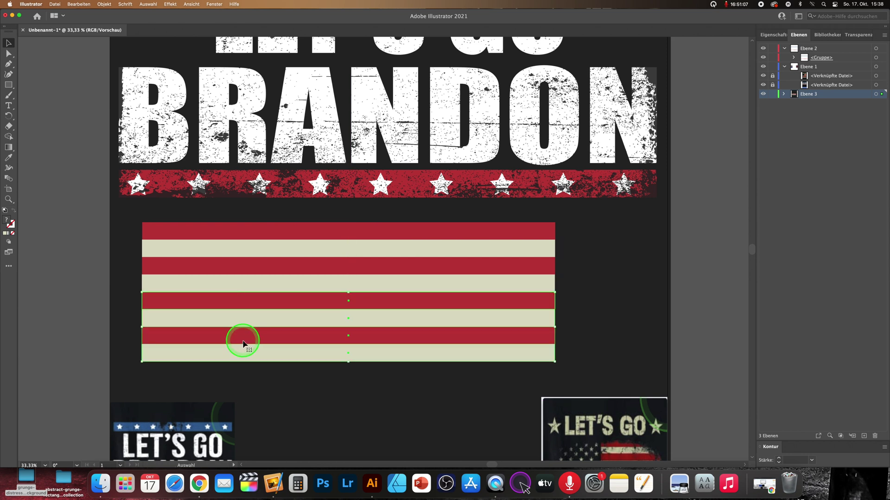
{"action": "scroll", "coordinate": [243, 343], "scroll_direction": "down", "scroll_amount": 2}
{"action": "scroll", "coordinate": [243, 341], "scroll_direction": "down", "scroll_amount": 2}
{"action": "key", "text": "a"}
{"action": "left_click_drag", "start_coordinate": [266, 297], "coordinate": [275, 269]}
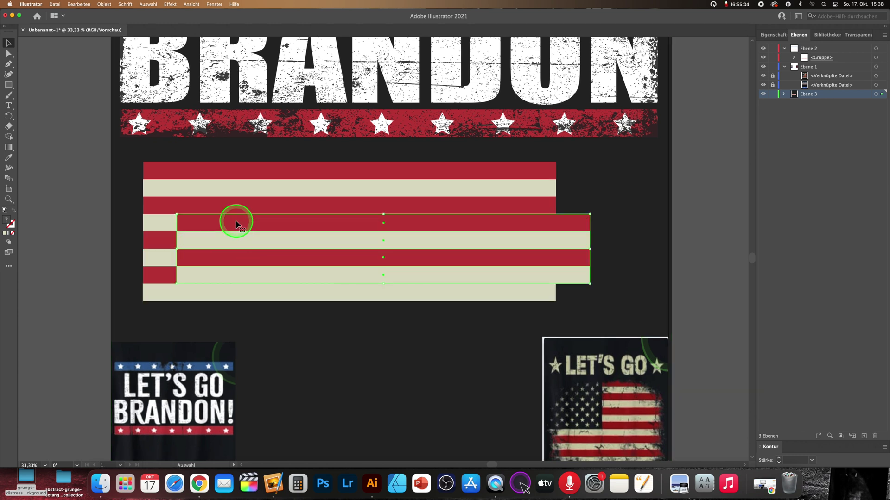
{"action": "left_click_drag", "start_coordinate": [237, 224], "coordinate": [202, 310]}
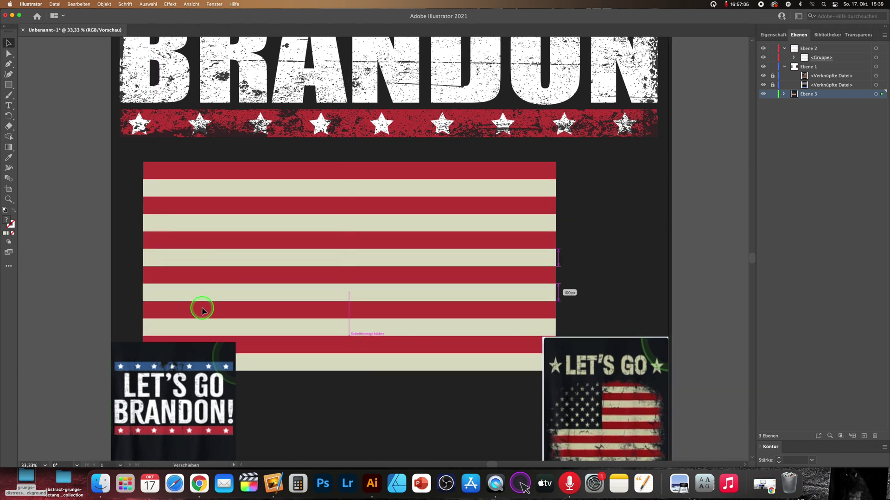
{"action": "left_click_drag", "start_coordinate": [202, 310], "coordinate": [202, 311]}
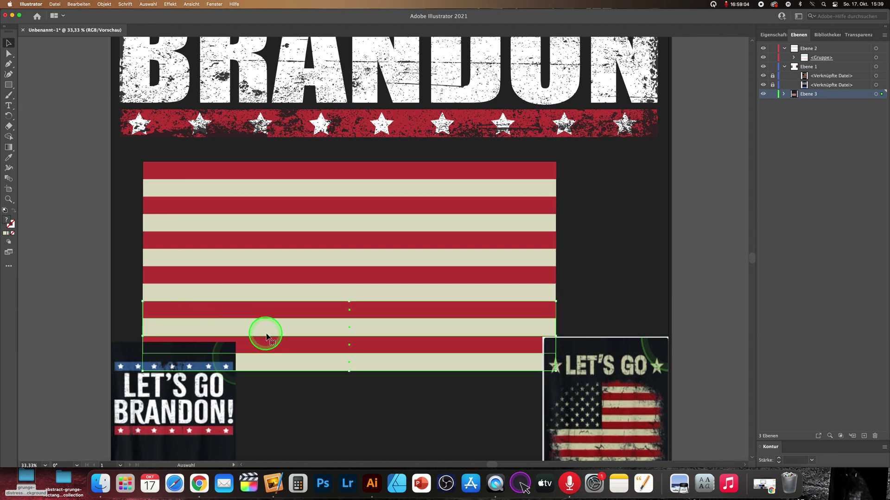
{"action": "scroll", "coordinate": [266, 337], "scroll_direction": "down", "scroll_amount": 3}
{"action": "scroll", "coordinate": [209, 278], "scroll_direction": "down", "scroll_amount": 2}
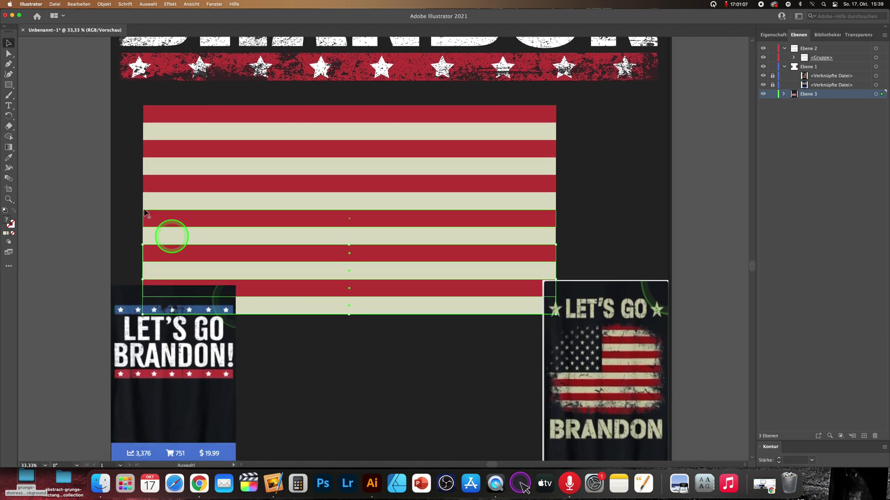
Delete the bottom cream stripe.
{"action": "left_click", "coordinate": [9, 53]}
{"action": "left_click", "coordinate": [111, 236]}
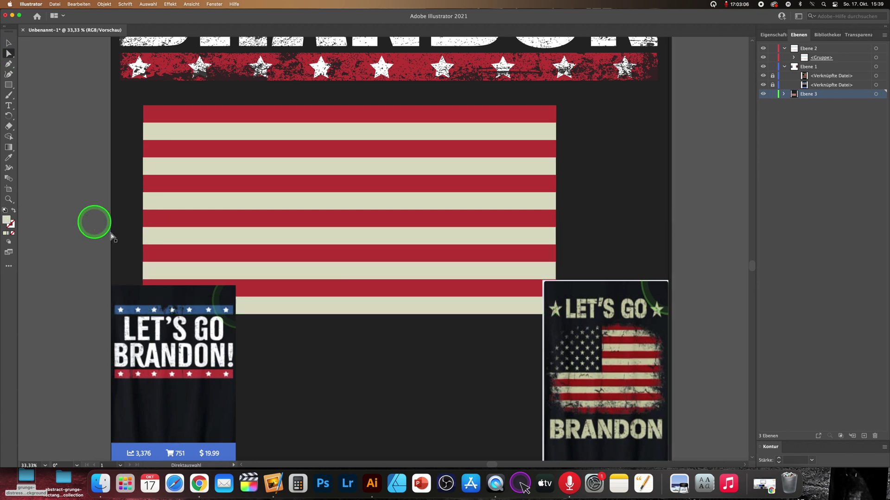
{"action": "key", "text": "BackSpace"}
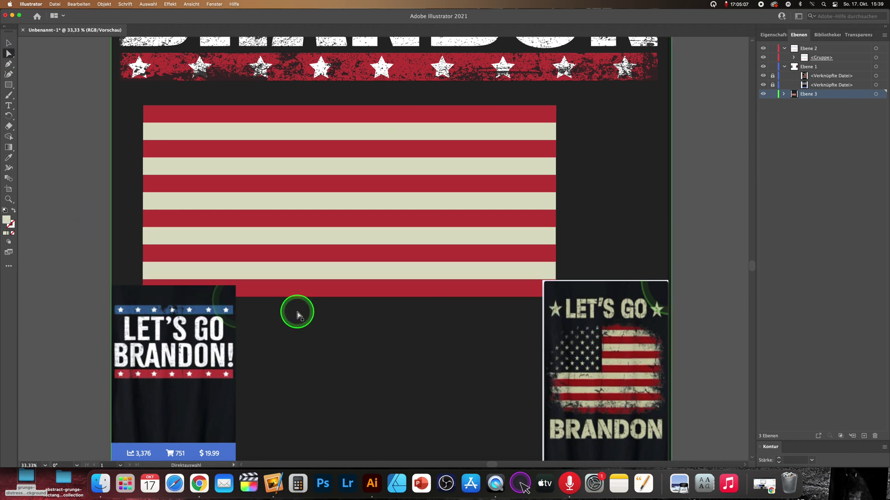
Move the navy rectangle above the stripes in the Layers panel.
{"action": "left_click", "coordinate": [784, 94]}
{"action": "left_click", "coordinate": [808, 204]}
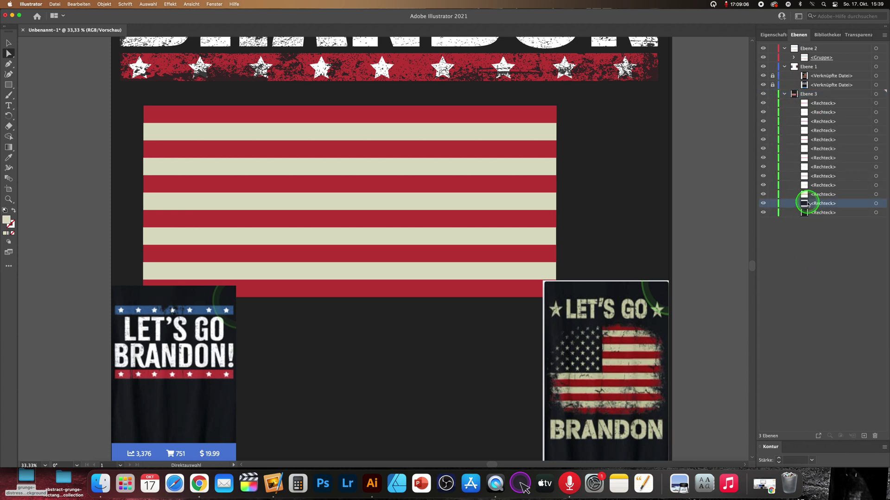
{"action": "left_click_drag", "start_coordinate": [807, 204], "coordinate": [810, 99]}
Shift the navy canton left and align its left edge with the stripes.
{"action": "left_click", "coordinate": [224, 143]}
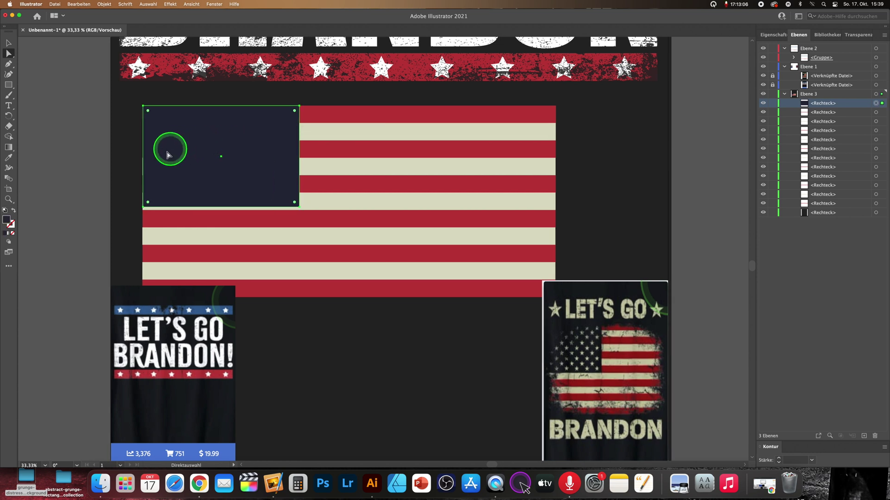
{"action": "left_click_drag", "start_coordinate": [166, 160], "coordinate": [160, 161]}
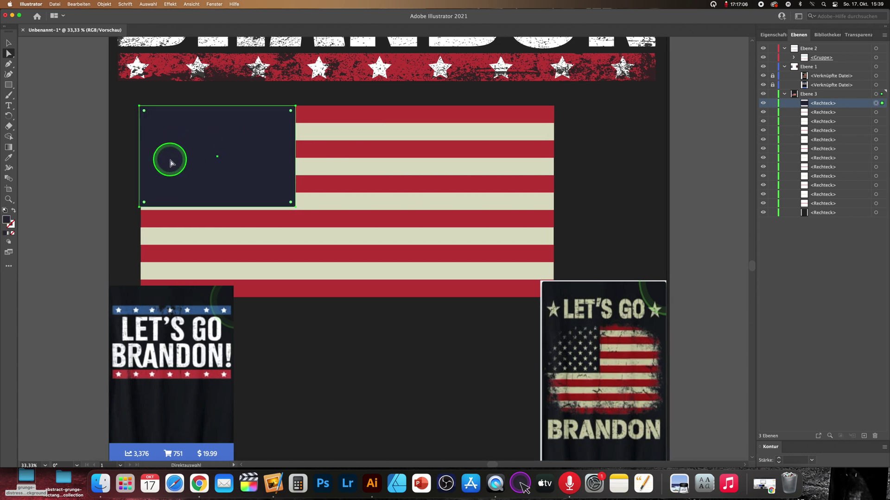
{"action": "key", "text": "ctrl+plus"}
{"action": "key", "text": "ctrl+plus"}
{"action": "key", "text": "ctrl+plus"}
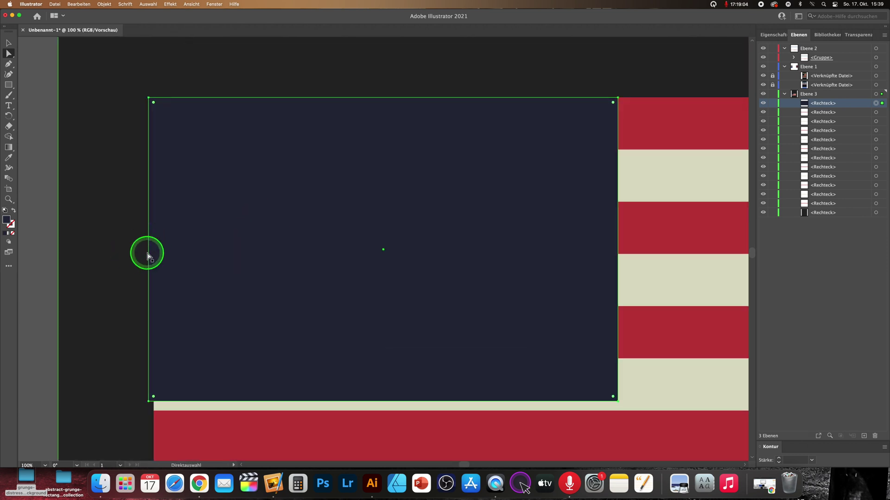
{"action": "left_click", "coordinate": [9, 43]}
{"action": "left_click_drag", "start_coordinate": [149, 249], "coordinate": [153, 250]}
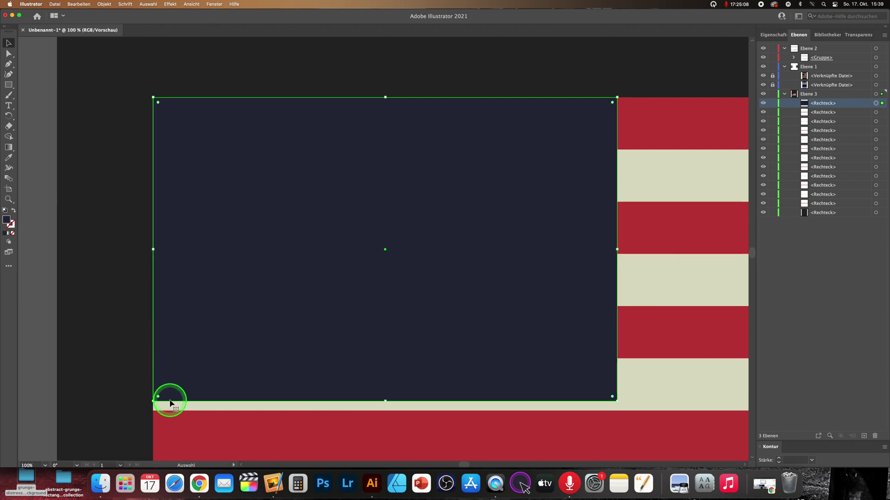
{"action": "key", "text": "super+minus"}
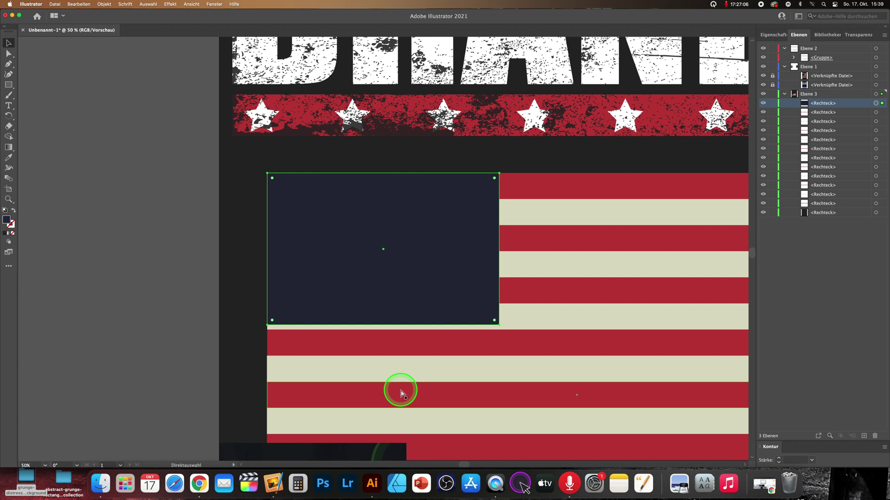
{"action": "key", "text": "super+minus"}
{"action": "scroll", "coordinate": [436, 376], "scroll_direction": "right", "scroll_amount": 5}
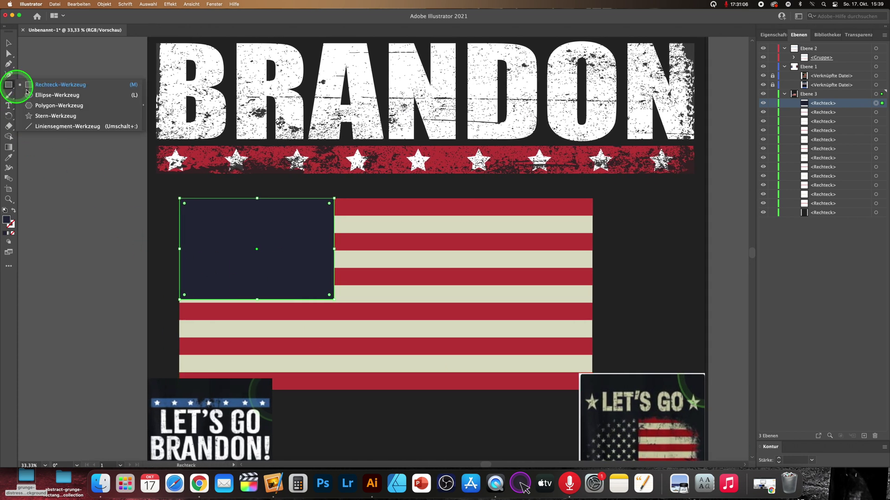
Draw a star and place it above the canton's top-left corner.
{"action": "left_click_drag", "start_coordinate": [10, 86], "coordinate": [40, 116]}
{"action": "left_click_drag", "start_coordinate": [184, 204], "coordinate": [191, 213]}
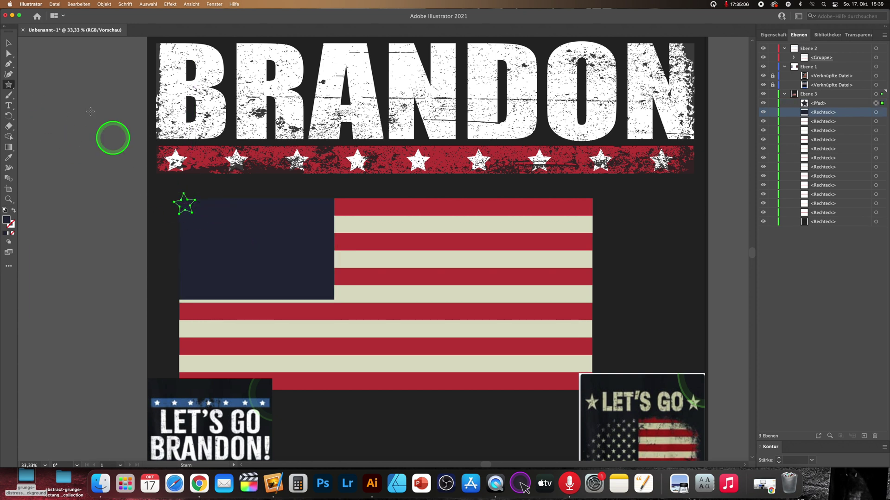
{"action": "left_click", "coordinate": [8, 43]}
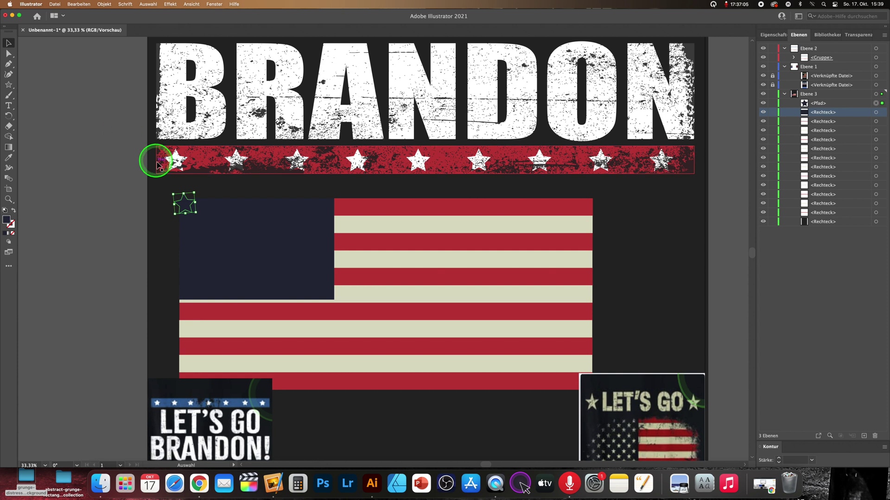
{"action": "left_click", "coordinate": [208, 213], "text": "shift"}
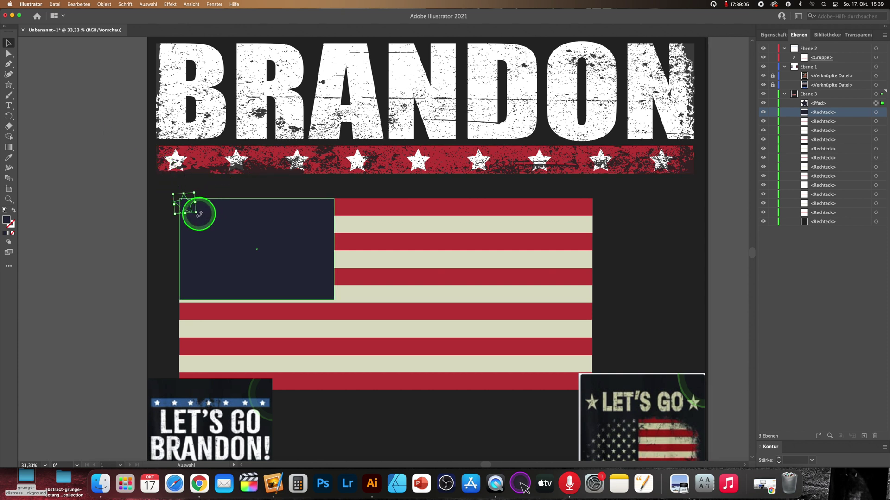
{"action": "left_click_drag", "start_coordinate": [199, 214], "coordinate": [195, 216]}
{"action": "left_click_drag", "start_coordinate": [809, 115], "coordinate": [804, 103]}
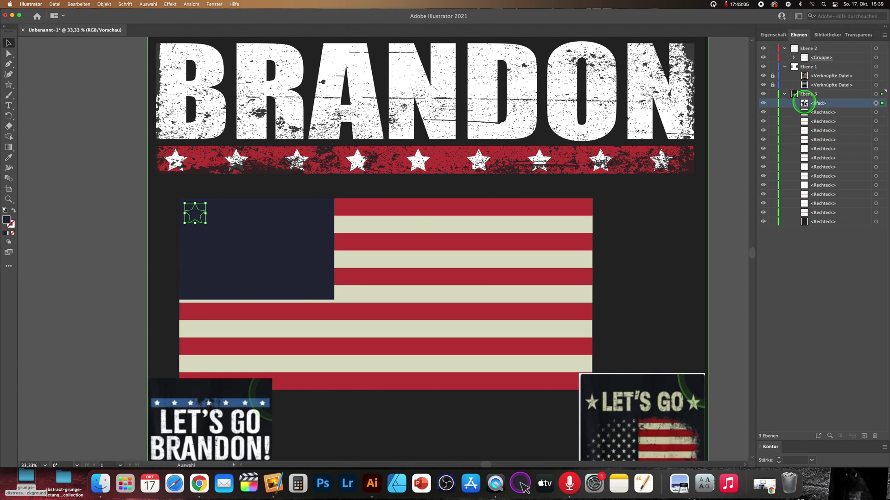
Fill the star with the cream colour sampled from a stripe.
{"action": "left_click", "coordinate": [199, 223]}
{"action": "double_click", "coordinate": [7, 220]}
{"action": "left_click_drag", "start_coordinate": [391, 354], "coordinate": [380, 317]}
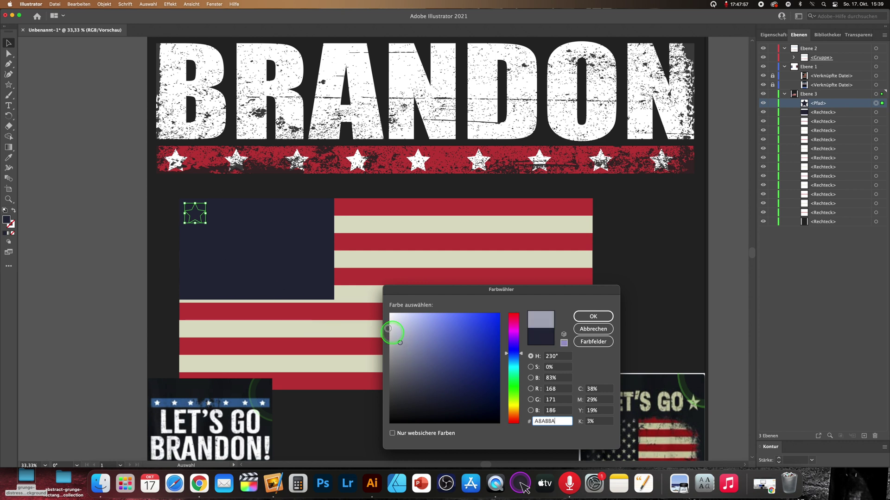
{"action": "left_click", "coordinate": [593, 317]}
{"action": "left_click", "coordinate": [8, 158]}
{"action": "left_click", "coordinate": [417, 219]}
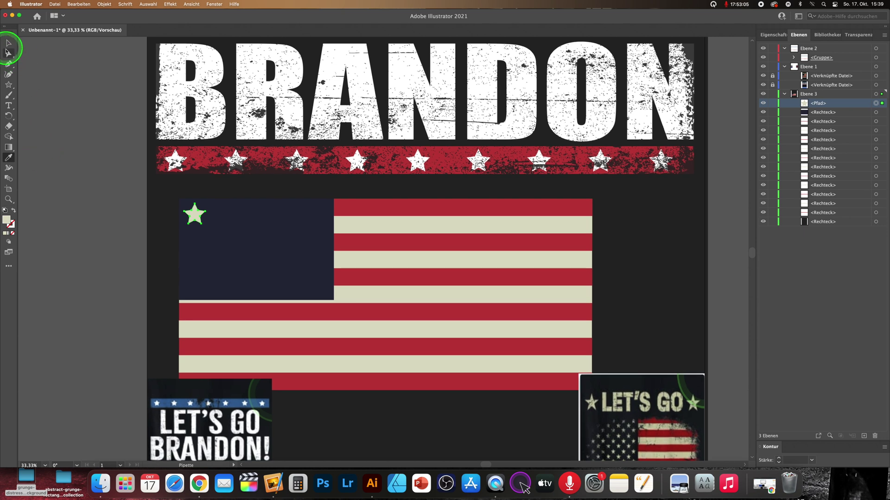
{"action": "left_click", "coordinate": [195, 223]}
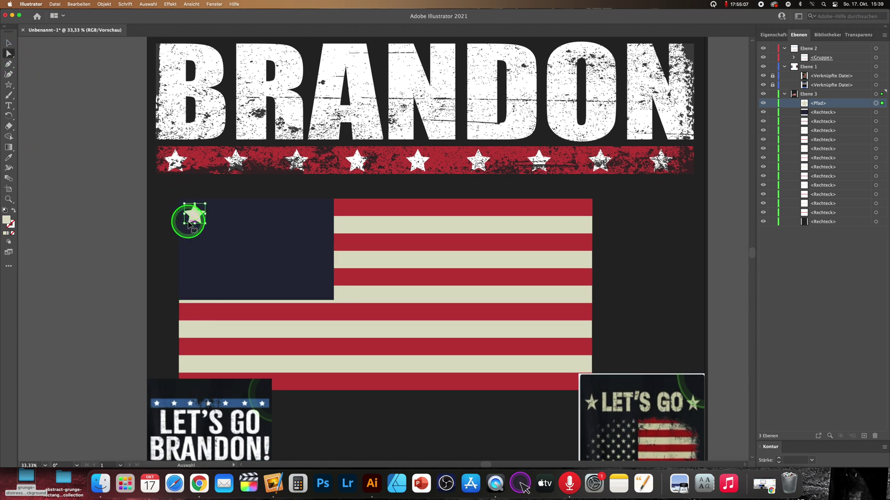
{"action": "key", "text": "super+plus"}
{"action": "key", "text": "super+plus"}
{"action": "key", "text": "super+plus"}
{"action": "key", "text": "super+plus"}
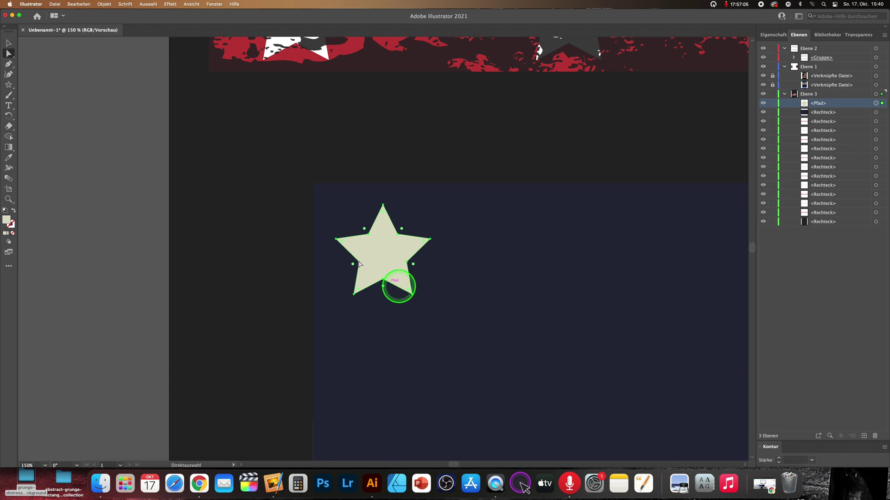
Shrink the star to about 48 px and copy it into two staggered rows.
{"action": "left_click", "coordinate": [8, 43]}
{"action": "mouse_move", "coordinate": [429, 295]}
{"action": "left_mouse_down"}
{"action": "mouse_move", "coordinate": [352, 220]}
{"action": "mouse_move", "coordinate": [417, 220]}
{"action": "left_mouse_up"}
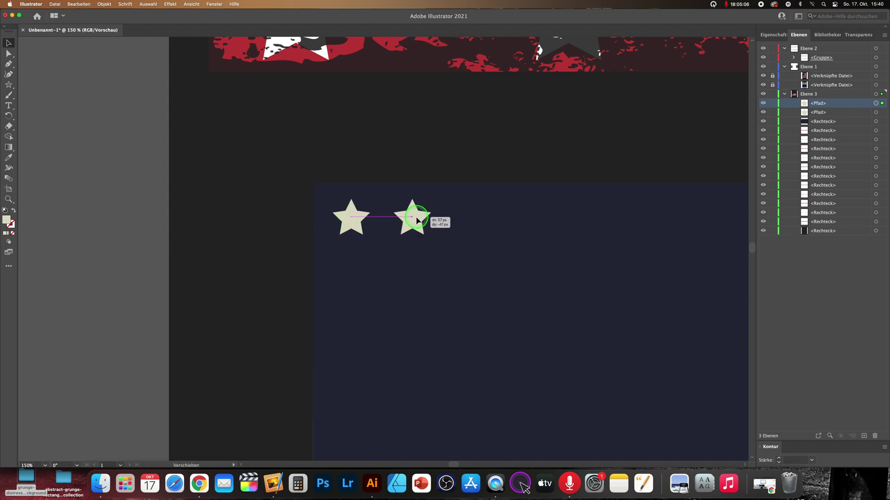
{"action": "left_click_drag", "start_coordinate": [417, 221], "coordinate": [414, 220]}
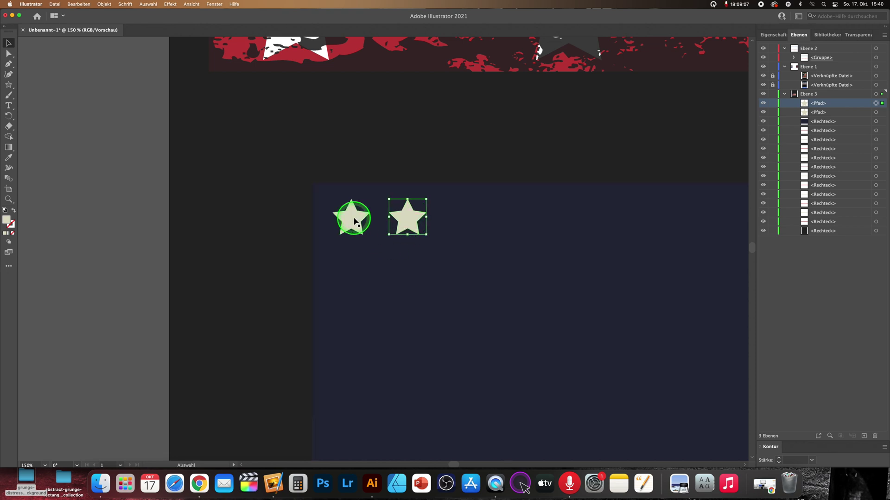
{"action": "mouse_move", "coordinate": [362, 227]}
{"action": "left_mouse_down"}
{"action": "mouse_move", "coordinate": [366, 259]}
{"action": "mouse_move", "coordinate": [380, 268]}
{"action": "left_mouse_up"}
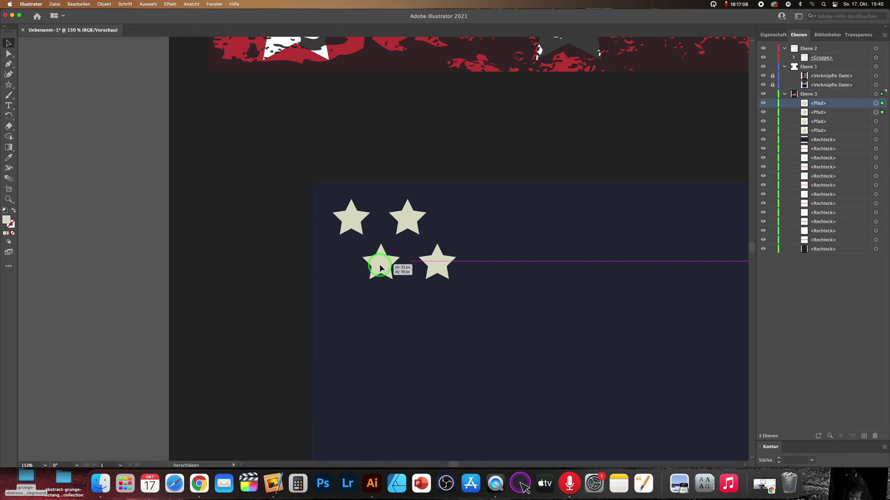
{"action": "mouse_move", "coordinate": [380, 268]}
{"action": "left_mouse_down"}
{"action": "mouse_move", "coordinate": [406, 224]}
{"action": "mouse_move", "coordinate": [338, 269]}
{"action": "mouse_move", "coordinate": [440, 264]}
{"action": "left_mouse_up"}
Delete the extra overlapping star, then duplicate the six remaining stars.
{"action": "left_click", "coordinate": [9, 54]}
{"action": "left_click", "coordinate": [378, 285]}
{"action": "left_click", "coordinate": [433, 267]}
{"action": "key", "text": "Delete"}
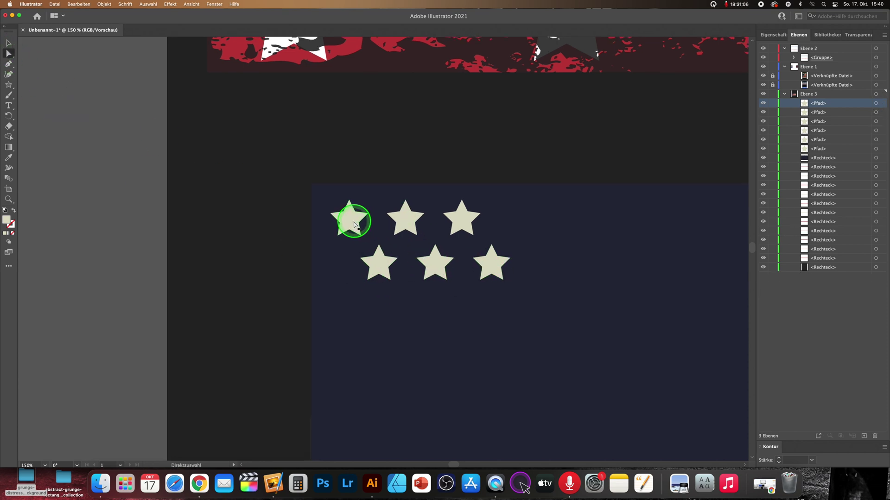
{"action": "left_click", "coordinate": [405, 218], "text": "shift"}
{"action": "left_click", "coordinate": [462, 218], "text": "shift"}
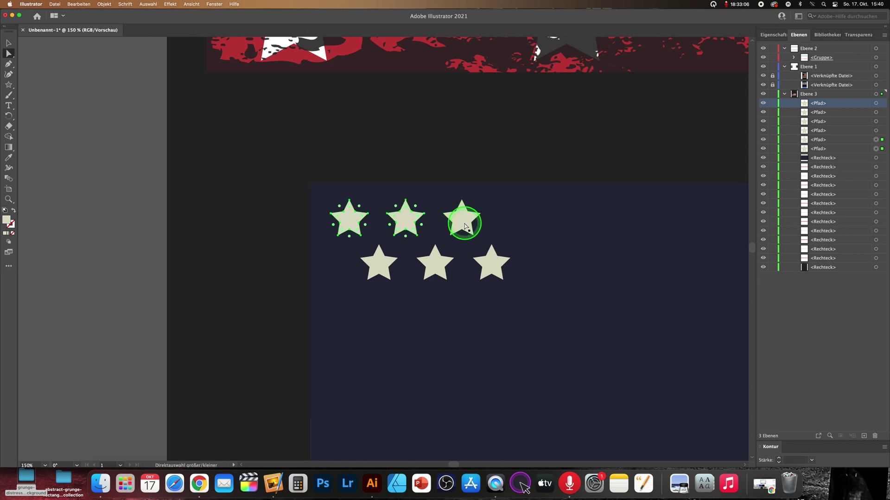
{"action": "left_click", "coordinate": [434, 266], "text": "shift"}
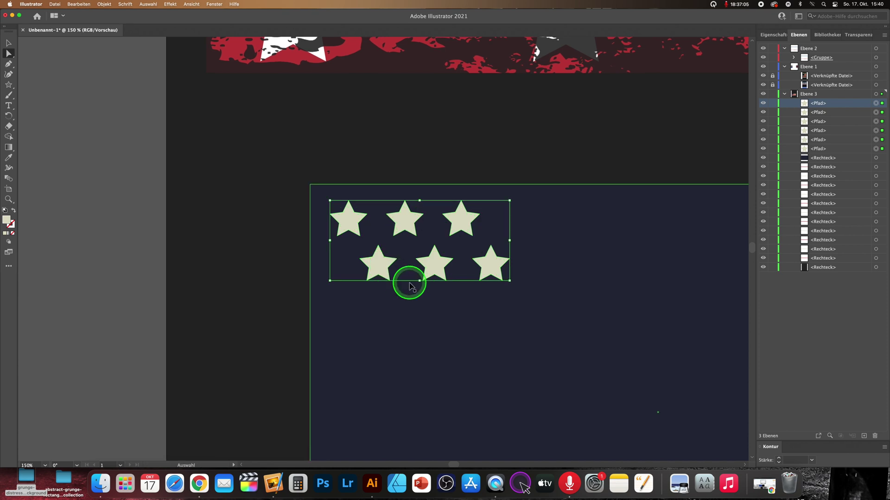
{"action": "left_click_drag", "start_coordinate": [407, 281], "coordinate": [341, 256]}
Move the copied stars right to lengthen the two rows.
{"action": "left_click", "coordinate": [8, 43]}
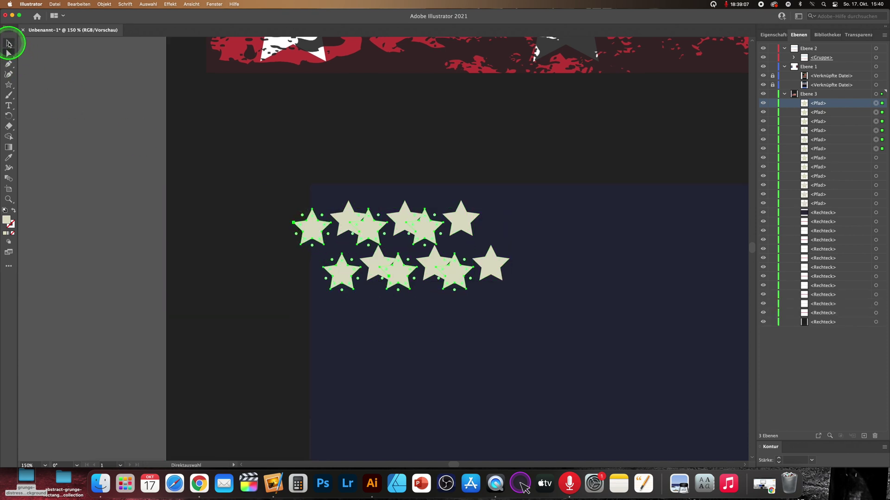
{"action": "left_click_drag", "start_coordinate": [327, 230], "coordinate": [509, 220]}
{"action": "scroll", "coordinate": [510, 220], "scroll_direction": "right", "scroll_amount": 5}
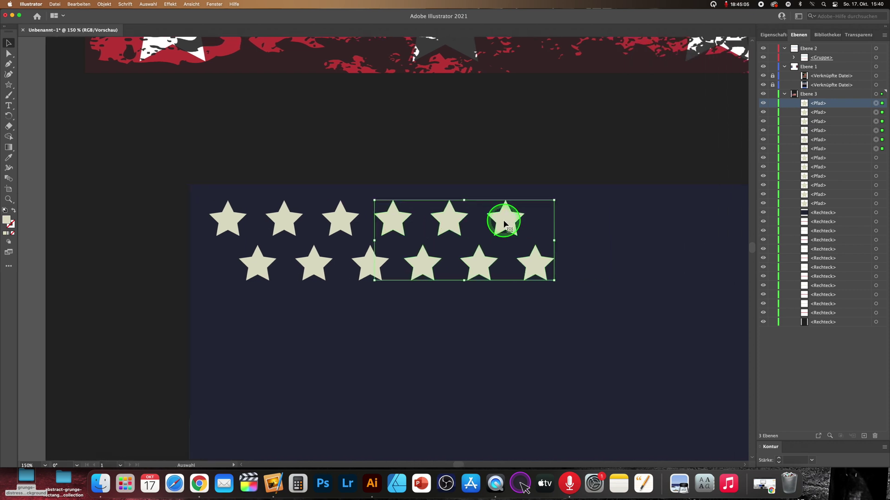
{"action": "key", "text": "super+minus"}
Select the remaining stars and copy them to complete two rows of six.
{"action": "key", "text": "v"}
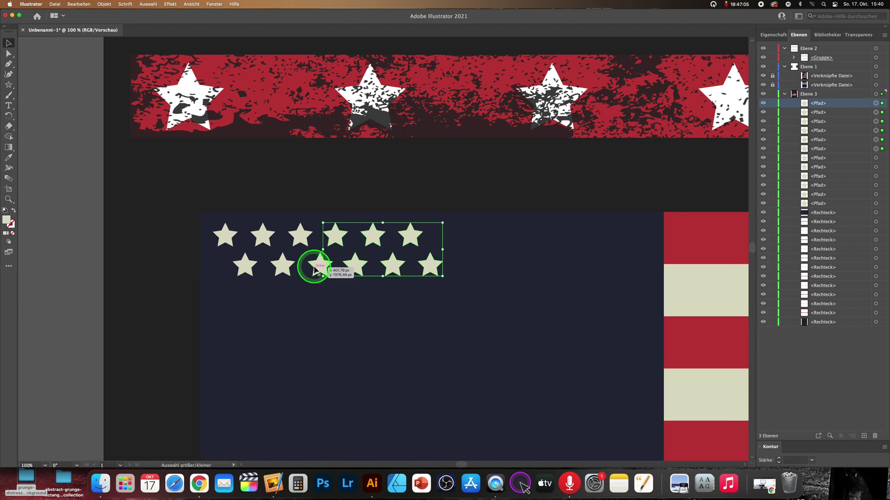
{"action": "left_click", "coordinate": [299, 238], "text": "shift"}
{"action": "left_click", "coordinate": [280, 265], "text": "shift"}
{"action": "left_click", "coordinate": [262, 235], "text": "shift"}
{"action": "left_click", "coordinate": [243, 263], "text": "shift"}
{"action": "left_click", "coordinate": [226, 234], "text": "shift"}
{"action": "left_click", "coordinate": [334, 268], "text": "shift"}
{"action": "key", "text": "a"}
{"action": "mouse_move", "coordinate": [336, 272]}
{"action": "left_mouse_down"}
{"action": "mouse_move", "coordinate": [289, 278]}
{"action": "mouse_move", "coordinate": [252, 238]}
{"action": "left_mouse_up"}
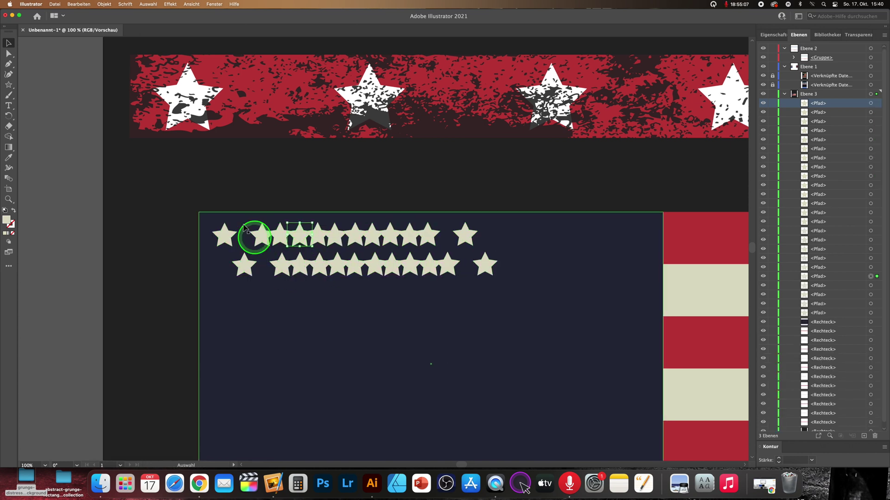
Duplicate both star rows downward and group the copy, making four rows.
{"action": "left_click", "coordinate": [9, 44]}
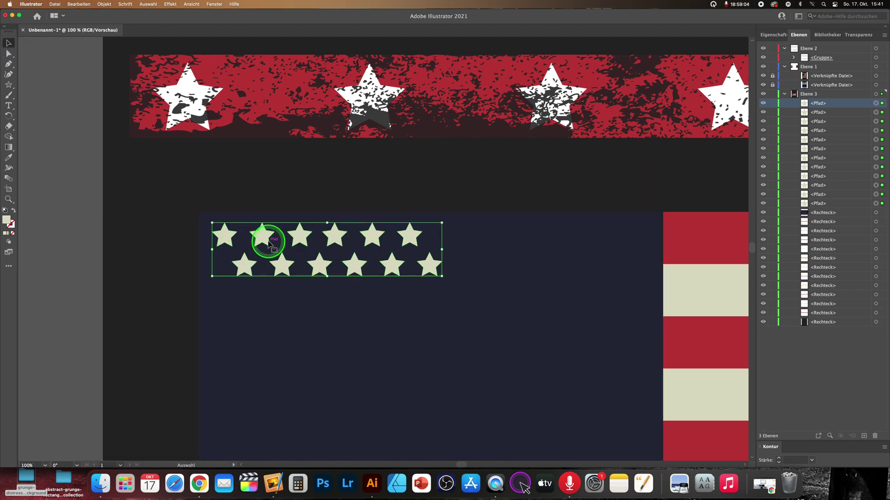
{"action": "left_click_drag", "start_coordinate": [263, 234], "coordinate": [264, 246]}
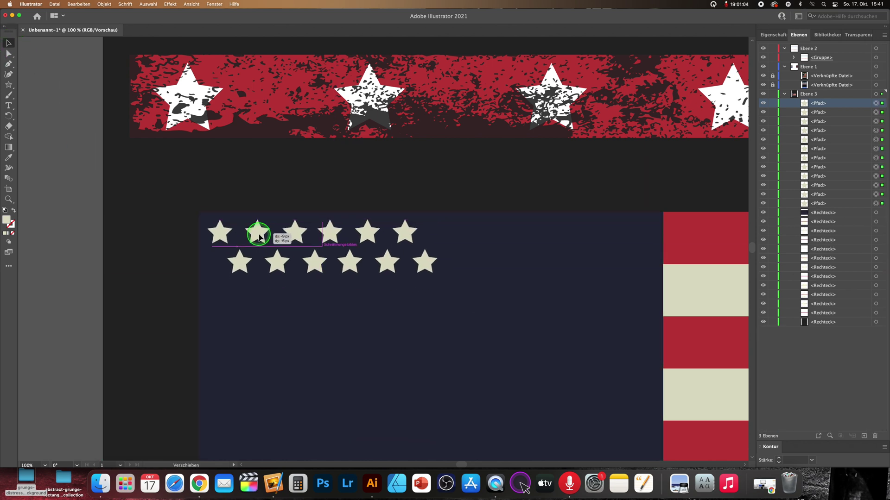
{"action": "mouse_move", "coordinate": [262, 247]}
{"action": "left_mouse_down"}
{"action": "mouse_move", "coordinate": [312, 277]}
{"action": "mouse_move", "coordinate": [256, 291]}
{"action": "left_mouse_up"}
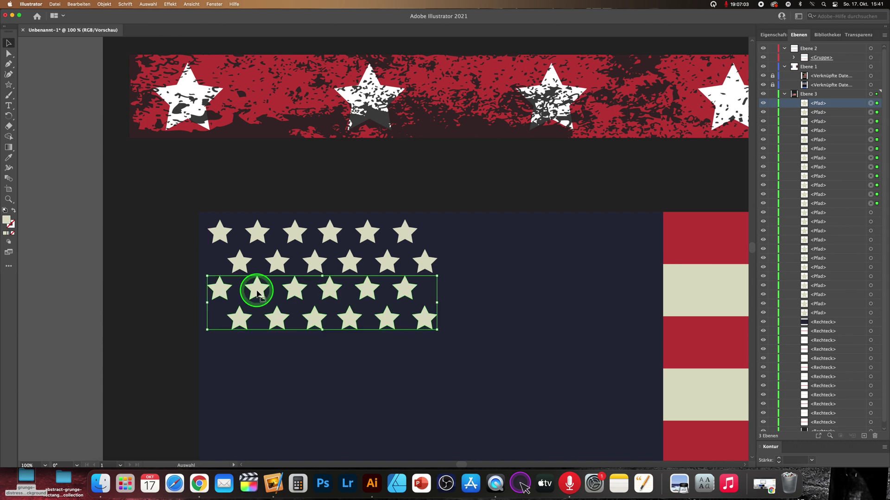
{"action": "key", "text": "ctrl+g"}
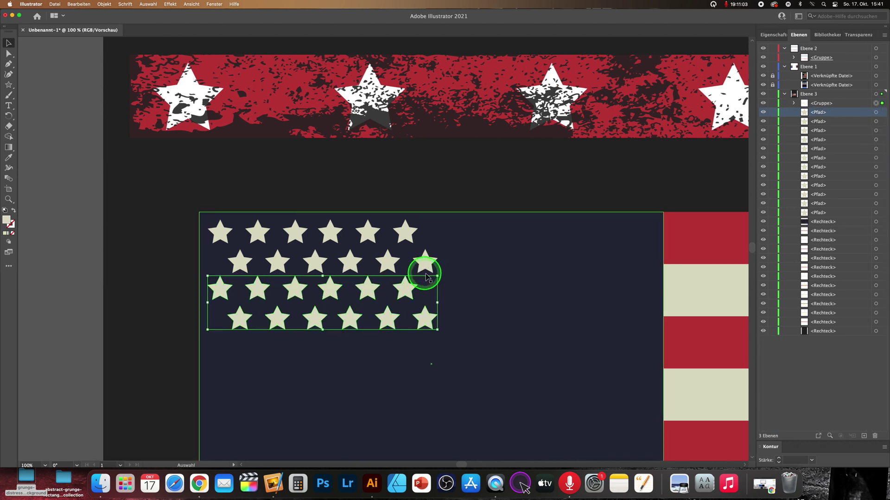
Select all the stars in the top two staggered rows.
{"action": "left_click", "coordinate": [421, 265], "text": "shift"}
{"action": "left_click", "coordinate": [315, 263], "text": "shift"}
{"action": "left_click", "coordinate": [278, 263], "text": "shift"}
{"action": "left_click", "coordinate": [241, 264], "text": "shift"}
{"action": "left_click", "coordinate": [220, 234], "text": "shift"}
{"action": "left_click", "coordinate": [256, 234], "text": "shift"}
{"action": "left_click", "coordinate": [293, 237], "text": "shift"}
{"action": "left_click", "coordinate": [330, 233], "text": "shift"}
{"action": "left_click", "coordinate": [368, 233], "text": "shift"}
{"action": "left_click", "coordinate": [403, 233], "text": "shift"}
Alt-drag copies of the two-row star grid down over the lower canton rows.
{"action": "left_click_drag", "start_coordinate": [403, 233], "coordinate": [462, 207]}
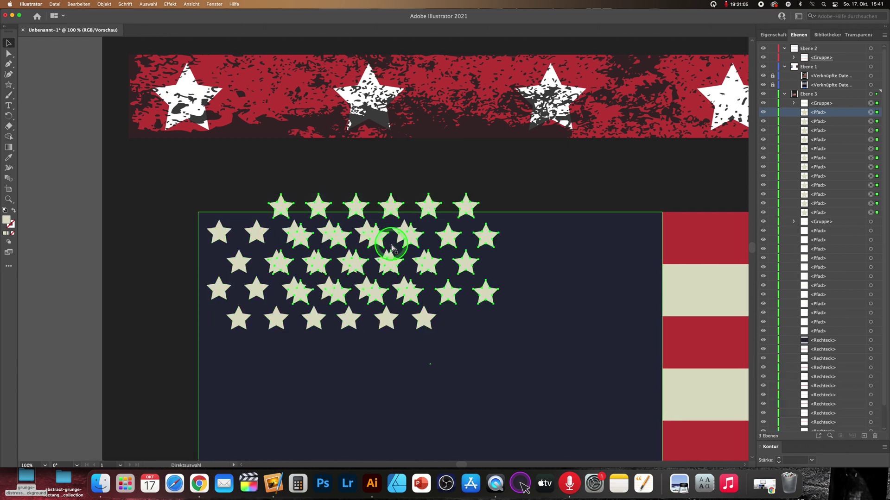
{"action": "mouse_move", "coordinate": [279, 207]}
{"action": "left_mouse_down"}
{"action": "mouse_move", "coordinate": [255, 346]}
{"action": "mouse_move", "coordinate": [320, 211]}
{"action": "mouse_move", "coordinate": [478, 232]}
{"action": "left_mouse_up"}
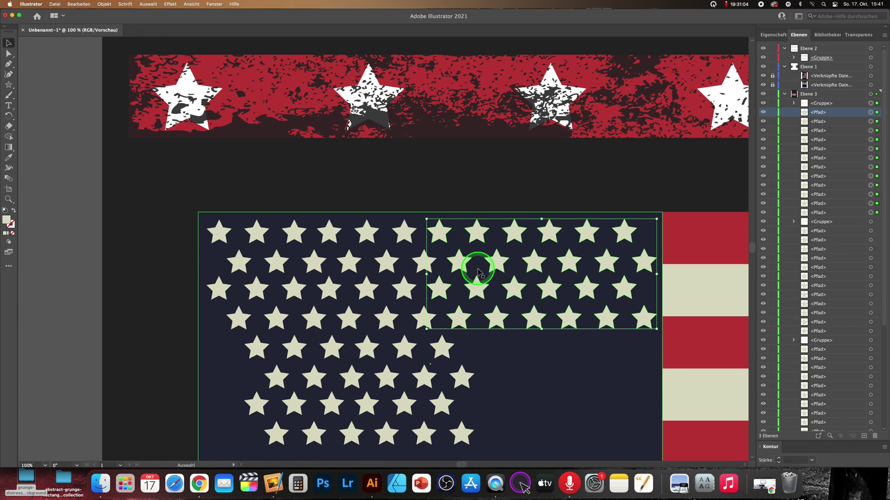
{"action": "scroll", "coordinate": [479, 266], "scroll_direction": "down", "scroll_amount": 3}
{"action": "mouse_move", "coordinate": [302, 218]}
{"action": "left_mouse_down"}
{"action": "mouse_move", "coordinate": [468, 293]}
{"action": "mouse_move", "coordinate": [481, 290]}
{"action": "left_mouse_up"}
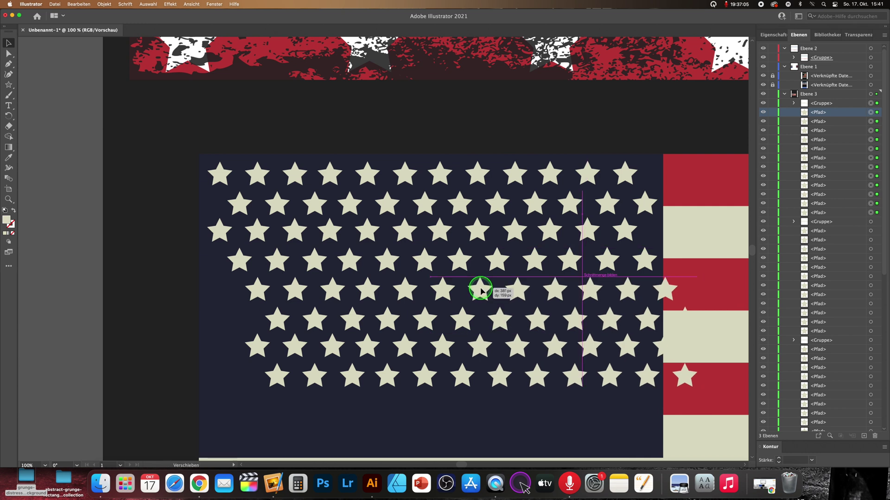
{"action": "scroll", "coordinate": [477, 314], "scroll_direction": "down", "scroll_amount": 5}
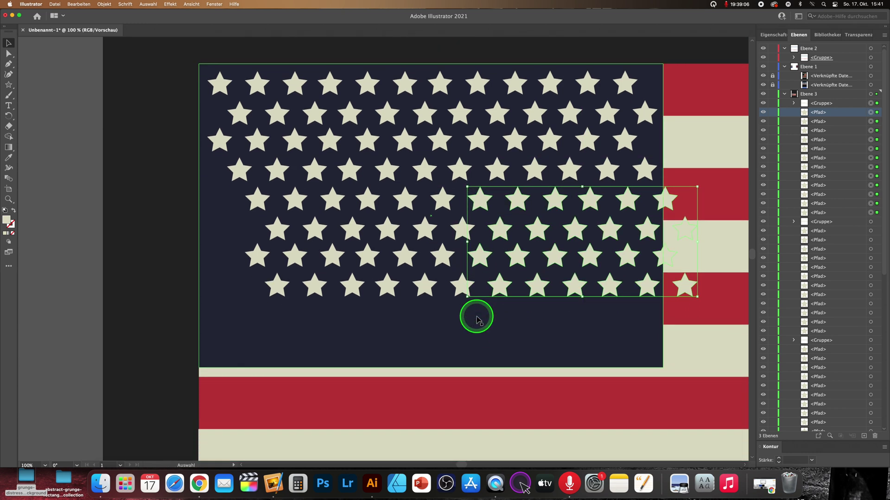
{"action": "left_click_drag", "start_coordinate": [480, 290], "coordinate": [401, 256]}
Reposition the star blocks to fill the canton's bottom rows and left edge.
{"action": "mouse_move", "coordinate": [318, 204]}
{"action": "left_mouse_down"}
{"action": "mouse_move", "coordinate": [596, 313]}
{"action": "mouse_move", "coordinate": [552, 292]}
{"action": "mouse_move", "coordinate": [270, 278]}
{"action": "mouse_move", "coordinate": [253, 286]}
{"action": "mouse_move", "coordinate": [276, 299]}
{"action": "left_mouse_up"}
{"action": "left_click_drag", "start_coordinate": [296, 214], "coordinate": [441, 288]}
{"action": "key", "text": "v"}
{"action": "left_click_drag", "start_coordinate": [316, 208], "coordinate": [59, 170]}
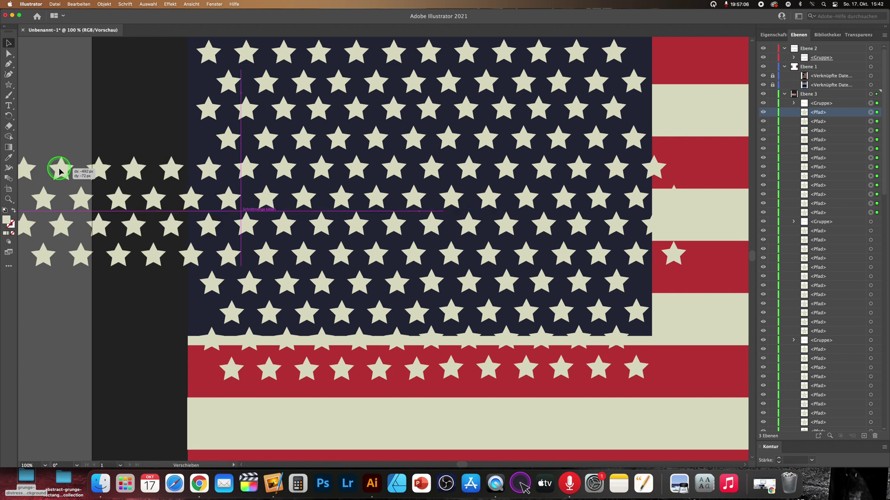
{"action": "left_click_drag", "start_coordinate": [59, 170], "coordinate": [62, 172]}
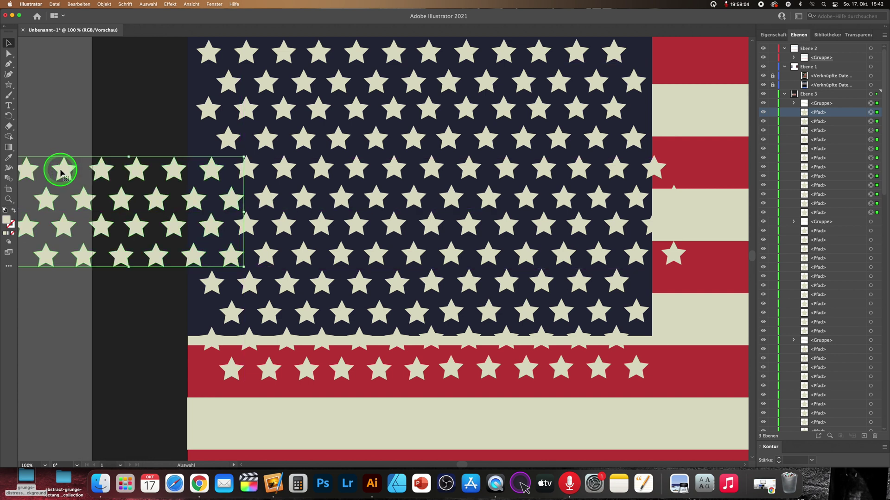
Switch to Direct Selection and clear the current star selection.
{"action": "left_click", "coordinate": [9, 53]}
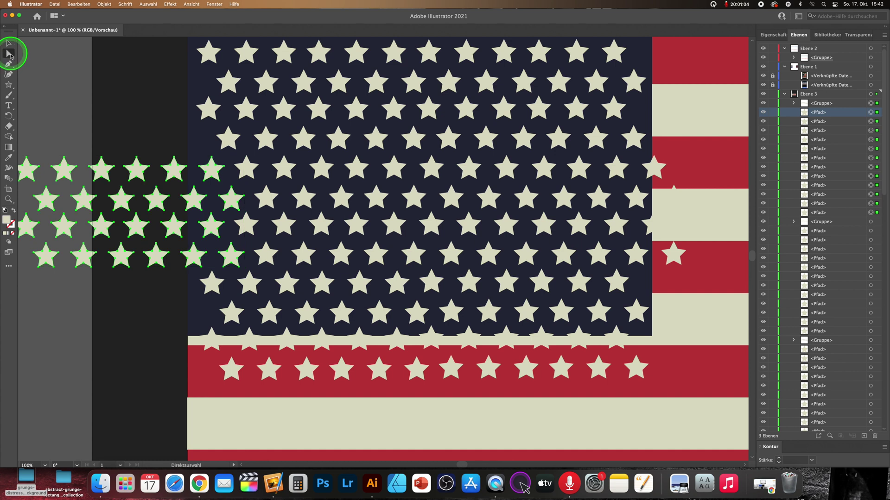
{"action": "scroll", "coordinate": [99, 204], "scroll_direction": "left", "scroll_amount": 3}
{"action": "scroll", "coordinate": [99, 204], "scroll_direction": "left", "scroll_amount": 3}
{"action": "left_click", "coordinate": [96, 213]}
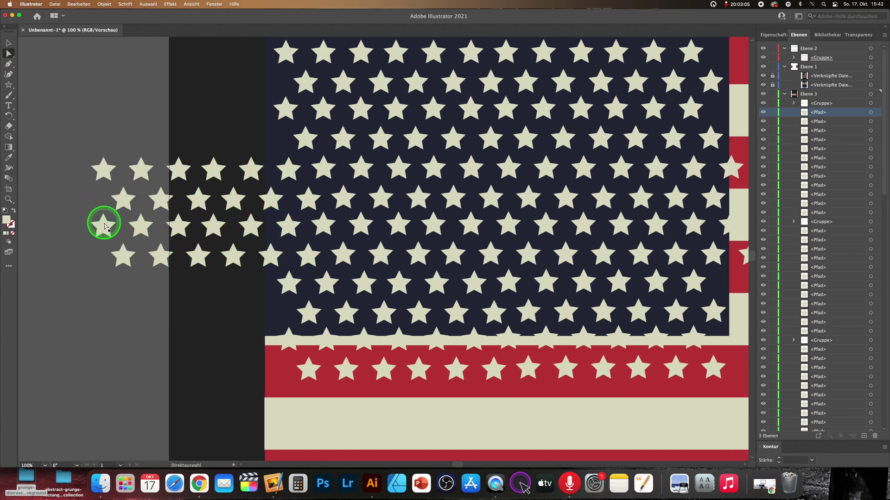
{"action": "mouse_move", "coordinate": [106, 227]}
{"action": "left_mouse_down"}
{"action": "mouse_move", "coordinate": [116, 245]}
{"action": "mouse_move", "coordinate": [150, 260]}
{"action": "left_mouse_up"}
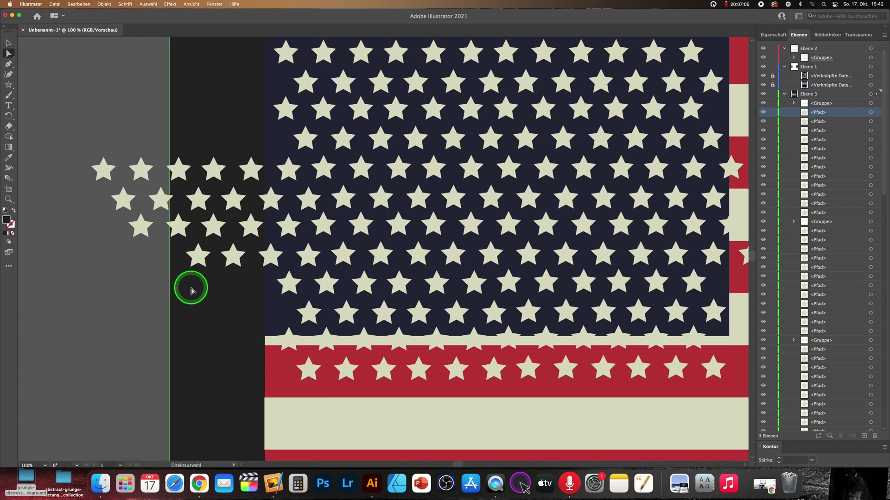
{"action": "scroll", "coordinate": [829, 273], "scroll_direction": "down", "scroll_amount": 5}
{"action": "scroll", "coordinate": [831, 296], "scroll_direction": "down", "scroll_amount": 3}
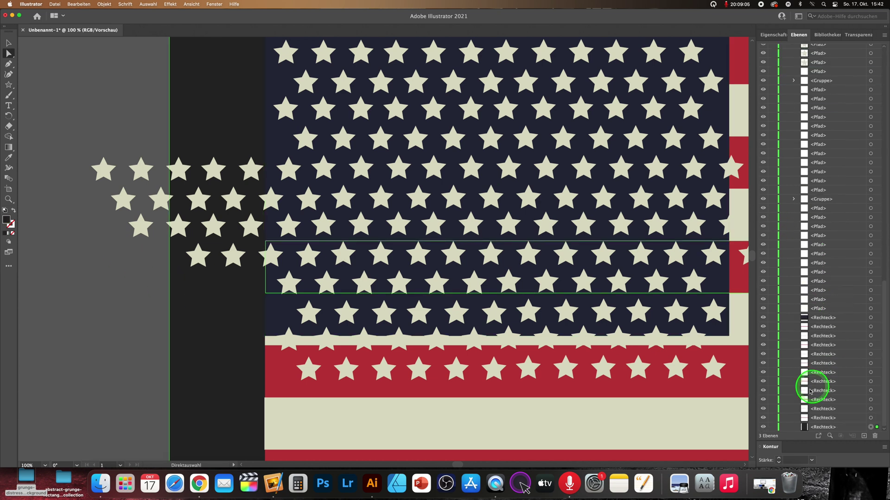
Lock the stripe and canton <Rechteck> rectangles in the Layers panel.
{"action": "left_click", "coordinate": [772, 427]}
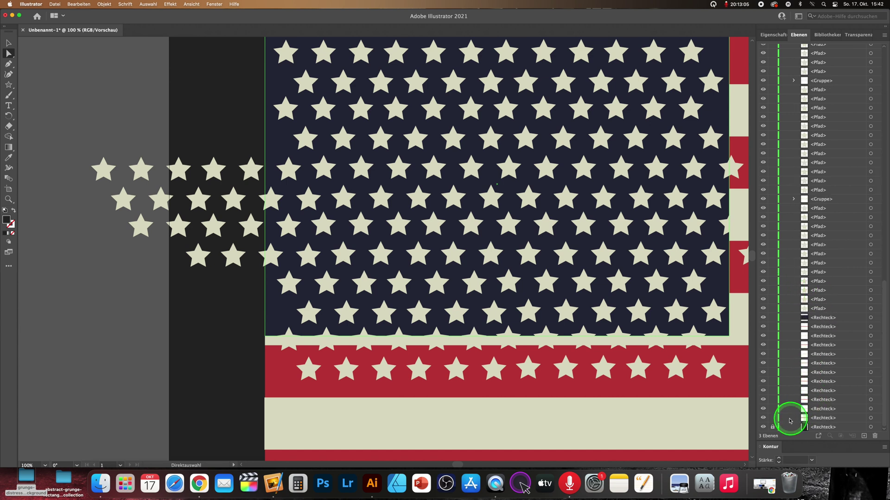
{"action": "left_click", "coordinate": [871, 410]}
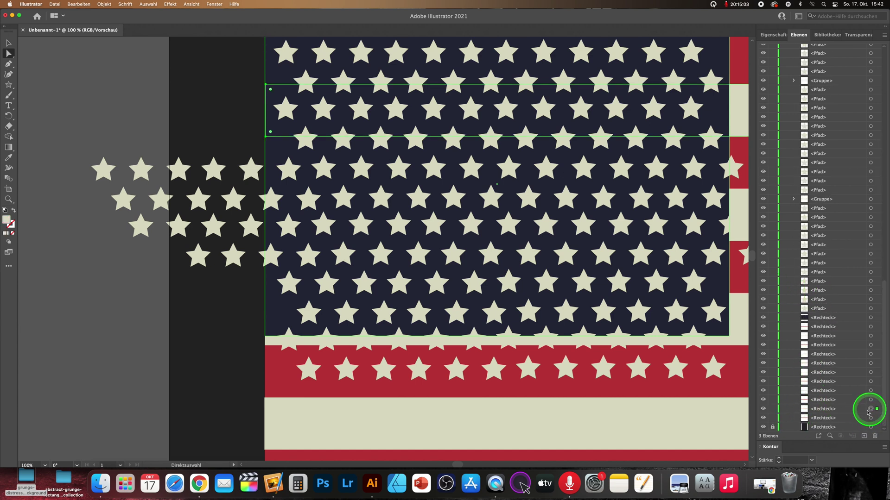
{"action": "left_click", "coordinate": [771, 409]}
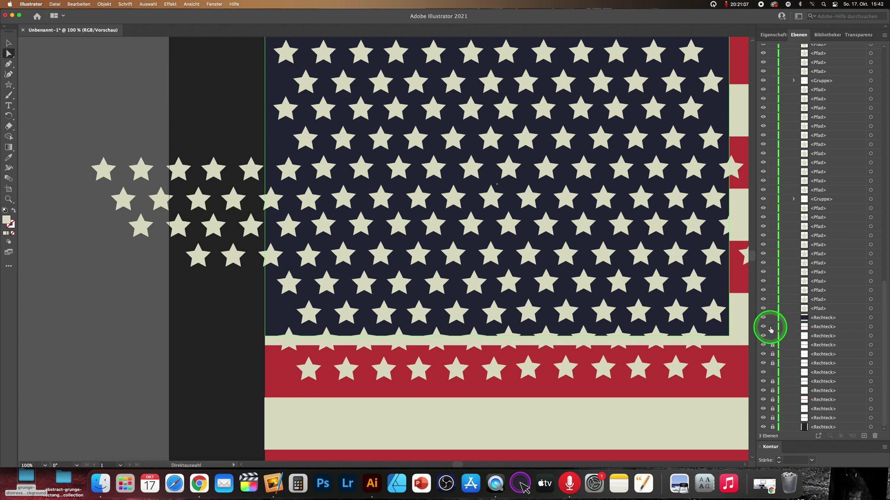
{"action": "left_click", "coordinate": [772, 317]}
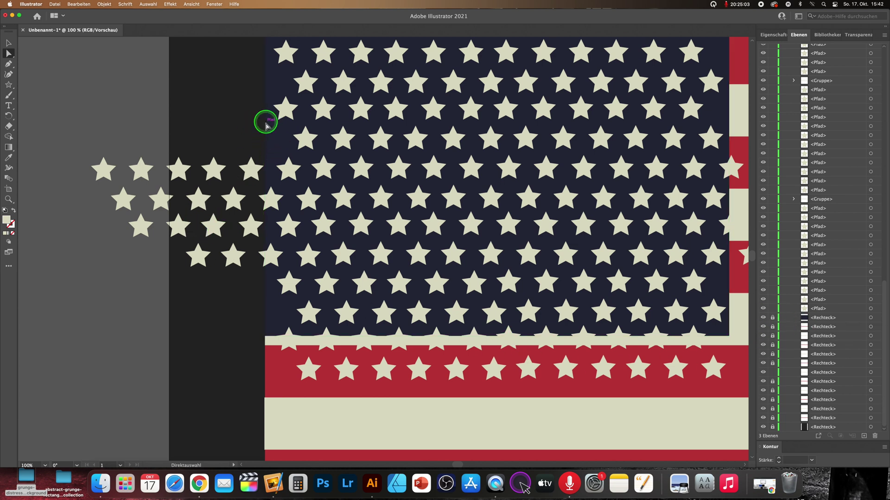
{"action": "left_click_drag", "start_coordinate": [125, 300], "coordinate": [90, 310]}
{"action": "left_click", "coordinate": [129, 292]}
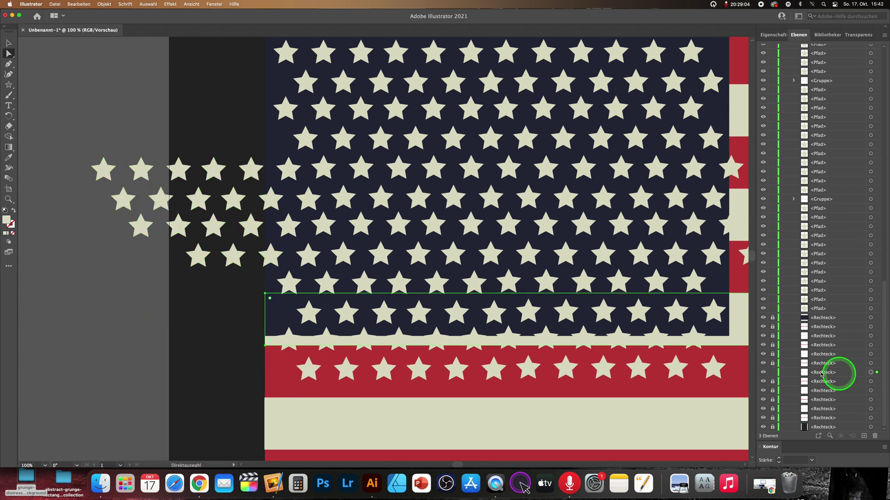
{"action": "left_click", "coordinate": [772, 373]}
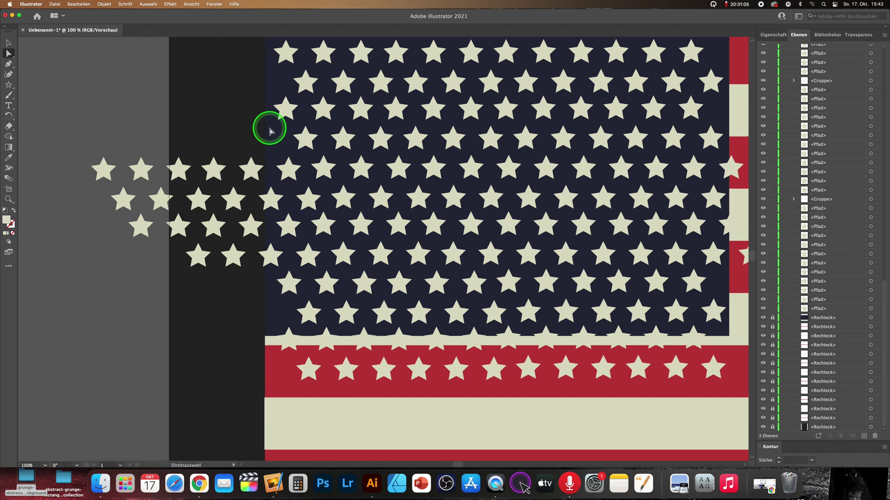
Delete the stray stars left of, below and right of the navy canton.
{"action": "left_click_drag", "start_coordinate": [136, 289], "coordinate": [113, 301]}
{"action": "key", "text": "BackSpace"}
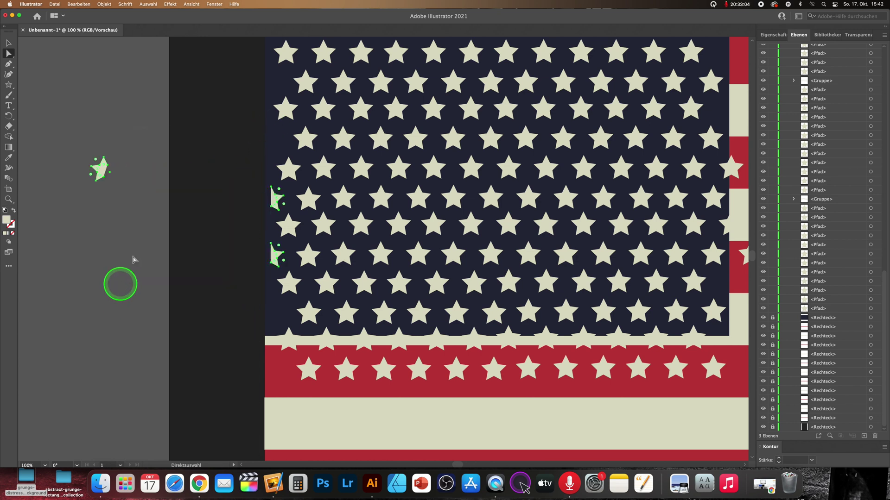
{"action": "scroll", "coordinate": [278, 292], "scroll_direction": "right", "scroll_amount": 1}
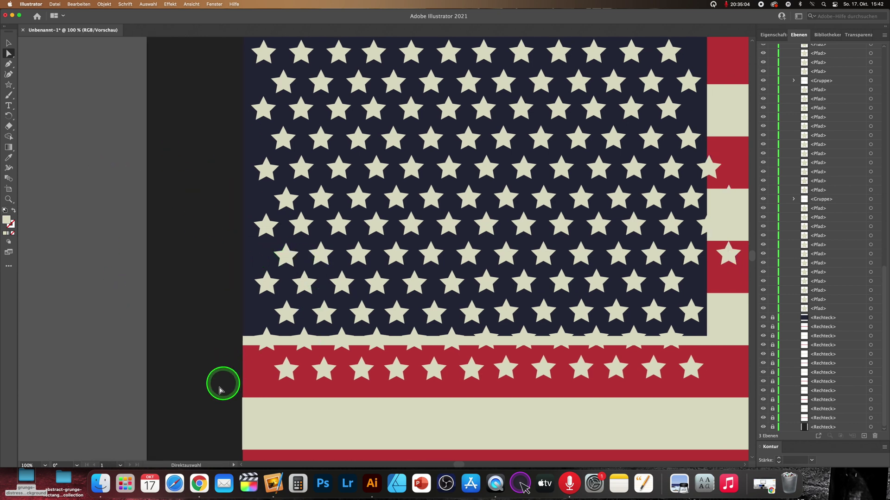
{"action": "key", "text": "BackSpace"}
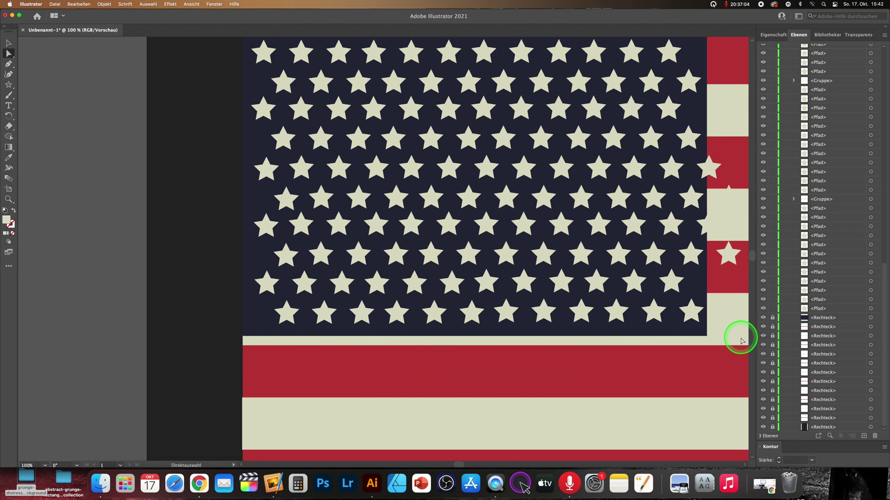
{"action": "scroll", "coordinate": [676, 344], "scroll_direction": "right", "scroll_amount": 3}
{"action": "scroll", "coordinate": [671, 342], "scroll_direction": "right", "scroll_amount": 2}
{"action": "scroll", "coordinate": [672, 342], "scroll_direction": "up", "scroll_amount": 2}
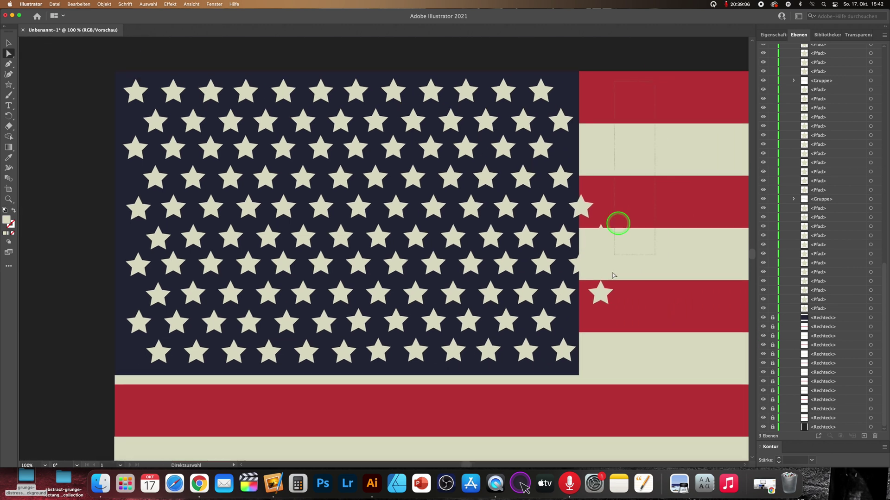
{"action": "key", "text": "BackSpace"}
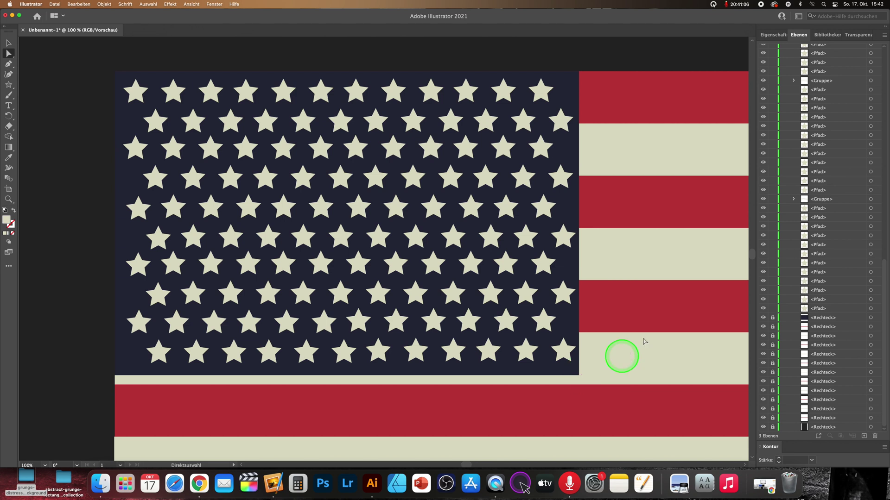
{"action": "key", "text": "super+minus"}
{"action": "key", "text": "super+minus"}
{"action": "key", "text": "super+minus"}
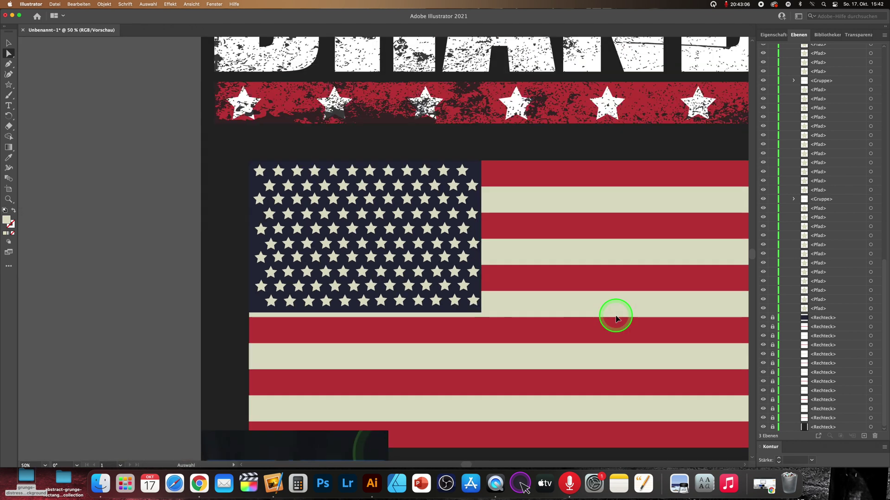
{"action": "scroll", "coordinate": [454, 309], "scroll_direction": "right", "scroll_amount": 5}
{"action": "scroll", "coordinate": [455, 309], "scroll_direction": "down", "scroll_amount": 2}
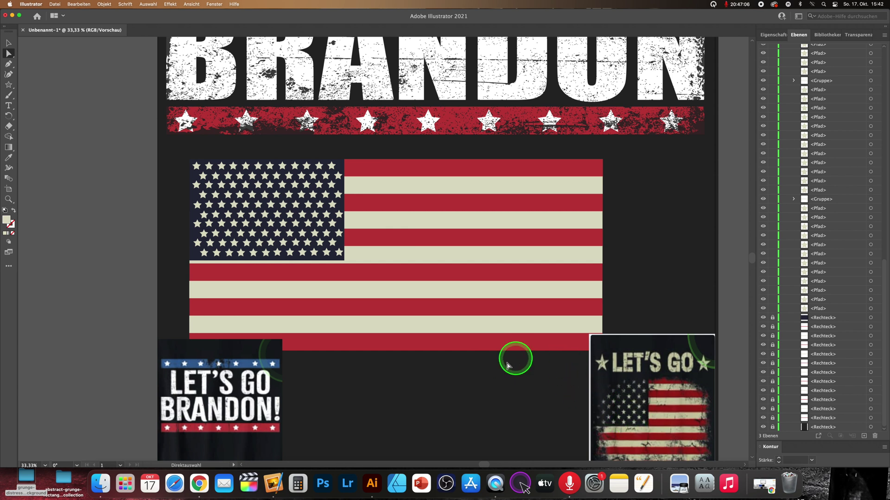
{"action": "scroll", "coordinate": [399, 320], "scroll_direction": "right", "scroll_amount": 1}
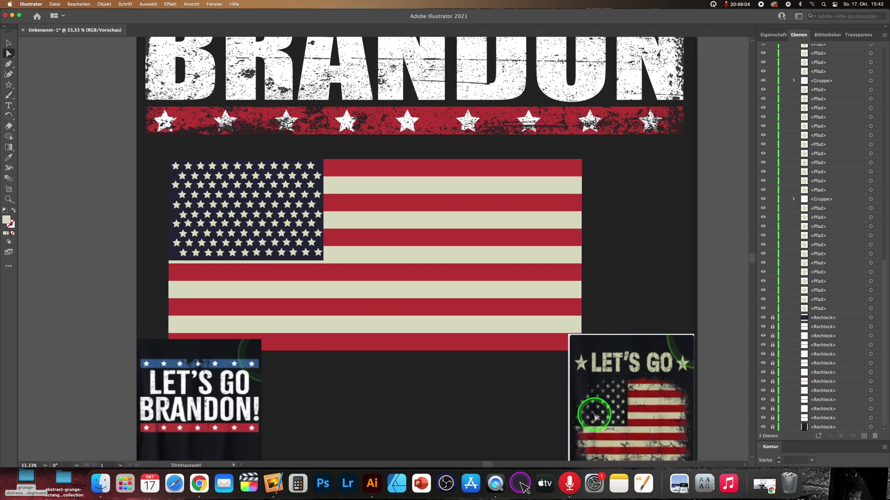
{"action": "scroll", "coordinate": [284, 379], "scroll_direction": "right", "scroll_amount": 2}
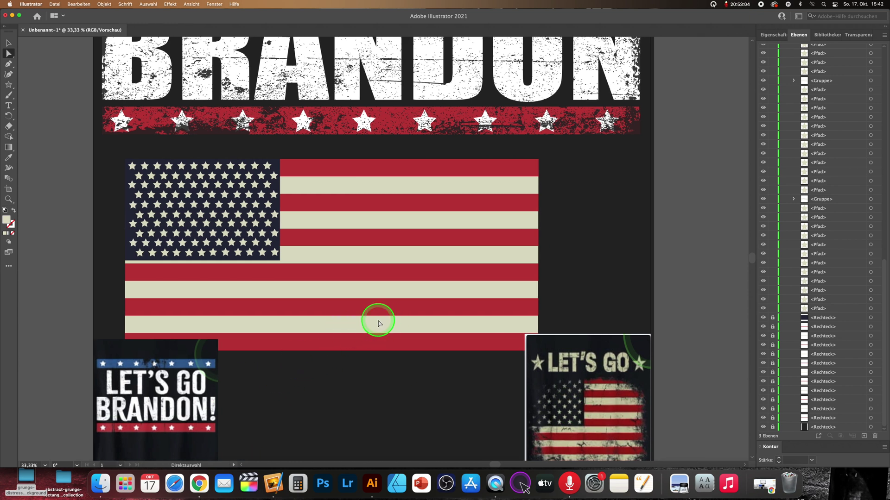
{"action": "scroll", "coordinate": [561, 188], "scroll_direction": "right", "scroll_amount": 1}
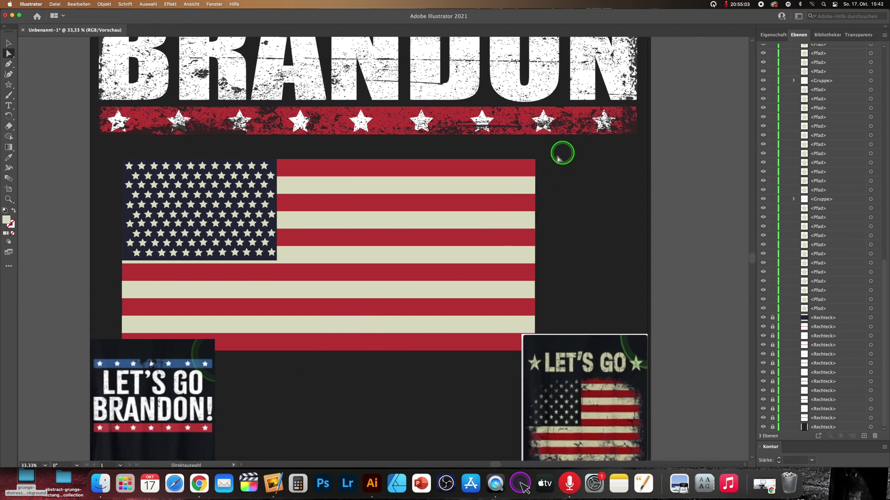
{"action": "key", "text": "super+a"}
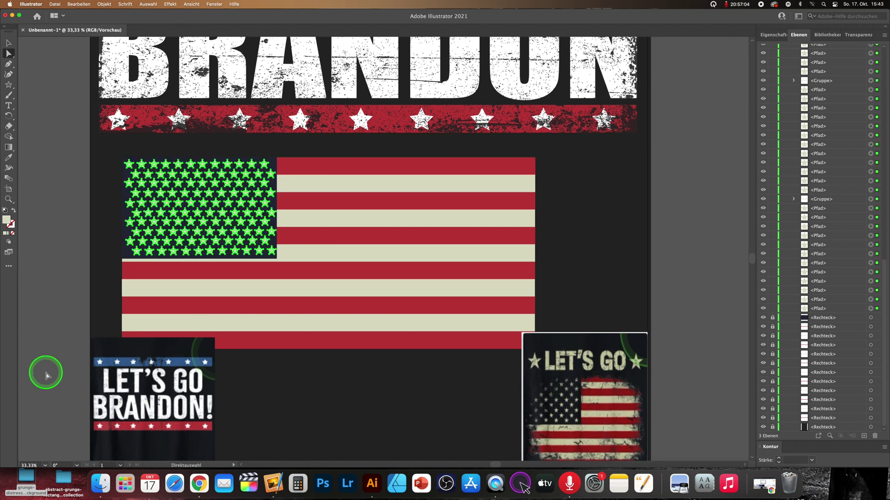
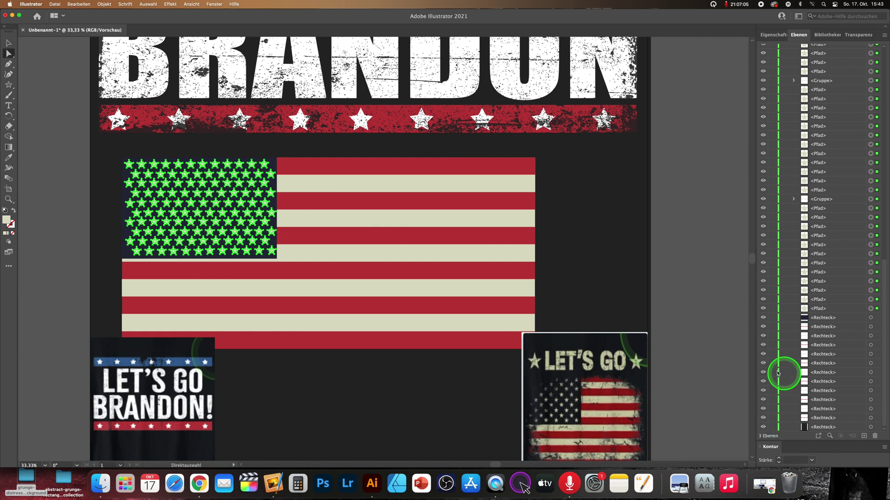
Lock the dark background, group the flag's stars and stripes, and shift the group slightly right.
{"action": "mouse_move", "coordinate": [570, 157]}
{"action": "left_mouse_down"}
{"action": "mouse_move", "coordinate": [217, 337]}
{"action": "mouse_move", "coordinate": [555, 269]}
{"action": "mouse_move", "coordinate": [595, 327]}
{"action": "left_mouse_up"}
{"action": "left_click", "coordinate": [772, 427]}
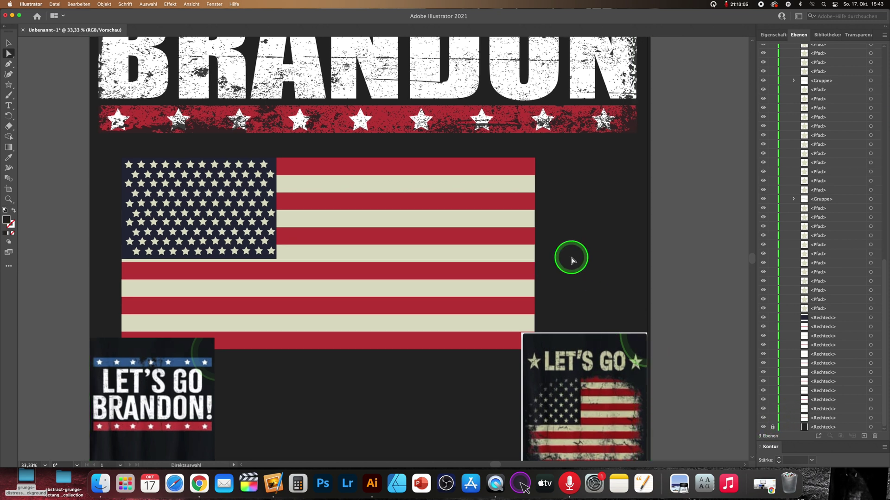
{"action": "left_click_drag", "start_coordinate": [556, 150], "coordinate": [188, 327]}
{"action": "left_click_drag", "start_coordinate": [76, 349], "coordinate": [77, 355]}
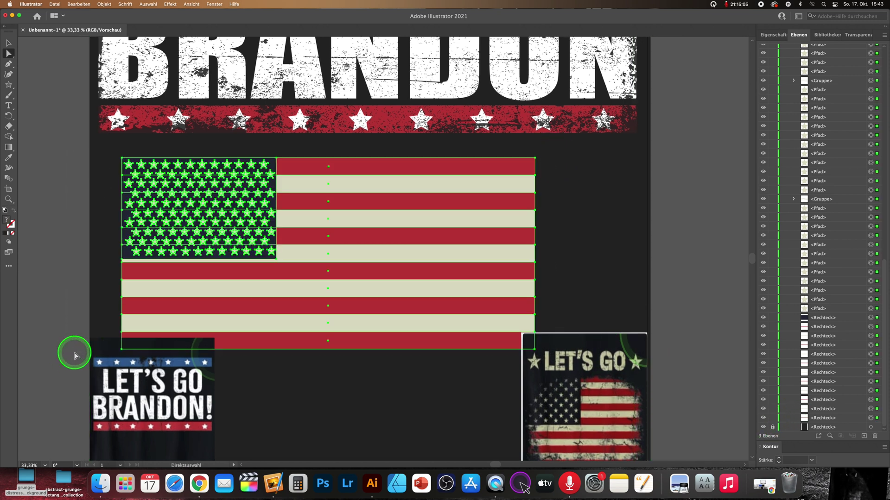
{"action": "key", "text": "super+g"}
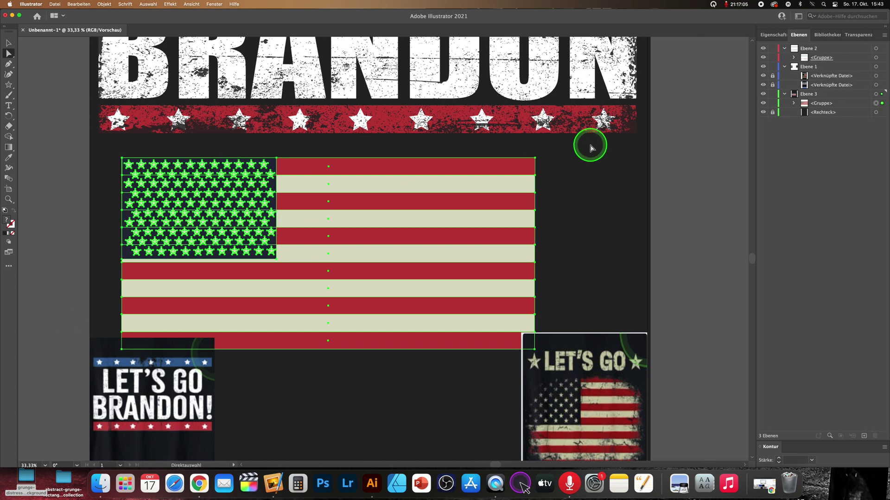
{"action": "left_click", "coordinate": [772, 103]}
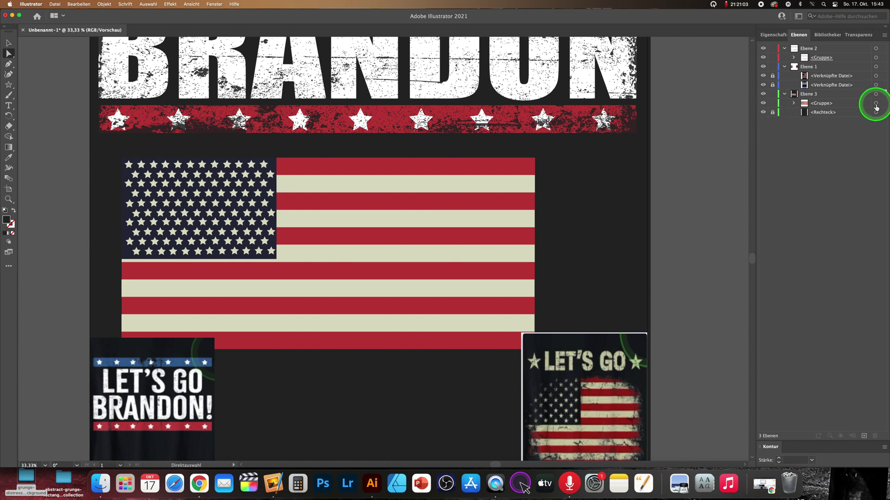
{"action": "left_click", "coordinate": [876, 104]}
{"action": "mouse_move", "coordinate": [318, 214]}
{"action": "left_mouse_down"}
{"action": "mouse_move", "coordinate": [376, 221]}
{"action": "mouse_move", "coordinate": [365, 218]}
{"action": "left_mouse_up"}
Drag the grunge texture 493.jpg from Finder into the document.
{"action": "scroll", "coordinate": [379, 229], "scroll_direction": "right", "scroll_amount": 3}
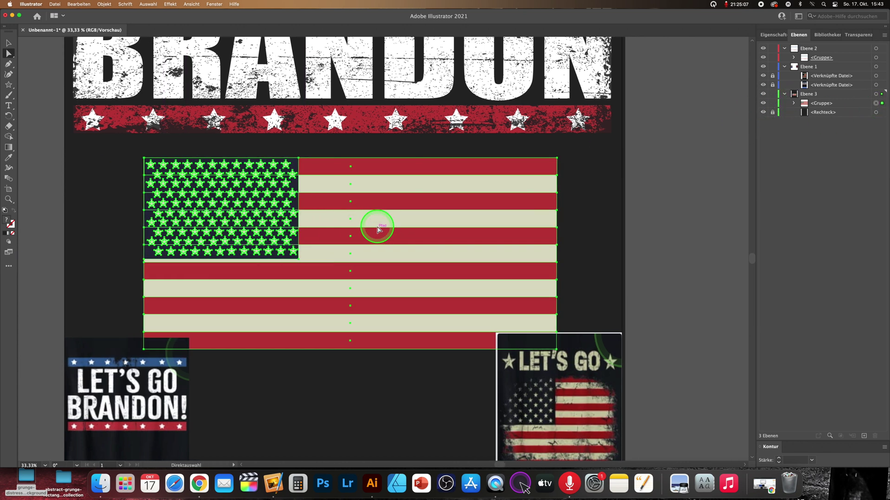
{"action": "scroll", "coordinate": [379, 229], "scroll_direction": "right", "scroll_amount": 4}
{"action": "scroll", "coordinate": [378, 227], "scroll_direction": "right", "scroll_amount": 4}
{"action": "scroll", "coordinate": [366, 241], "scroll_direction": "right", "scroll_amount": 5}
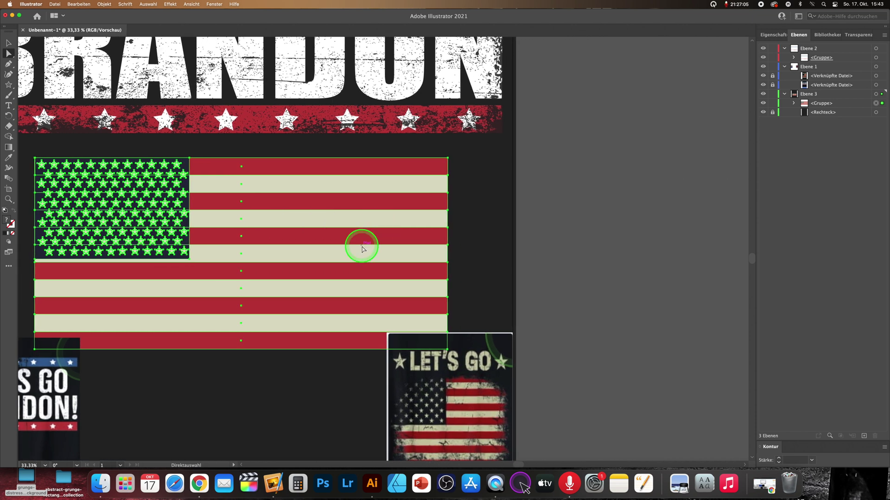
{"action": "key", "text": "ctrl+minus"}
{"action": "scroll", "coordinate": [357, 251], "scroll_direction": "right", "scroll_amount": 3}
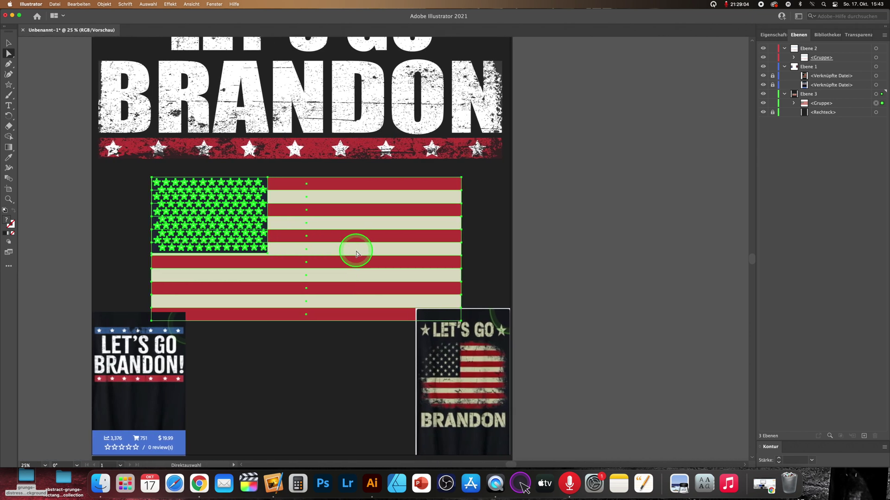
{"action": "scroll", "coordinate": [355, 253], "scroll_direction": "right", "scroll_amount": 3}
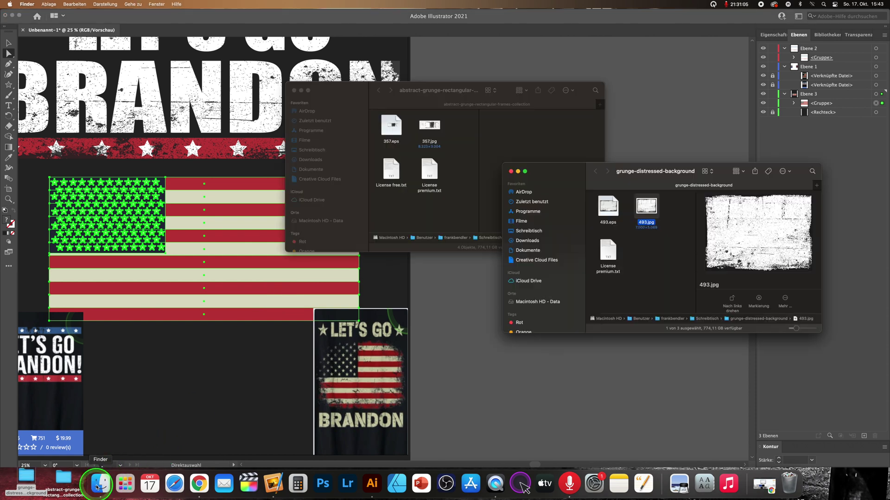
{"action": "left_click", "coordinate": [637, 210]}
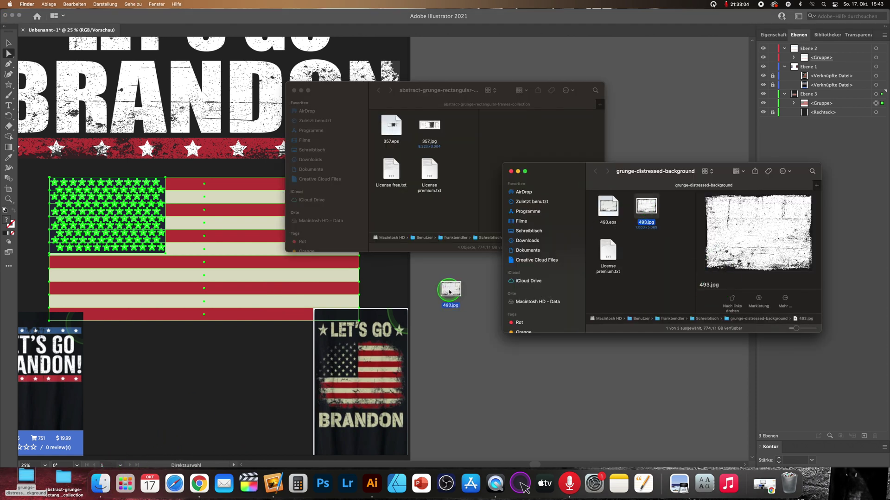
{"action": "left_click_drag", "start_coordinate": [449, 291], "coordinate": [460, 298]}
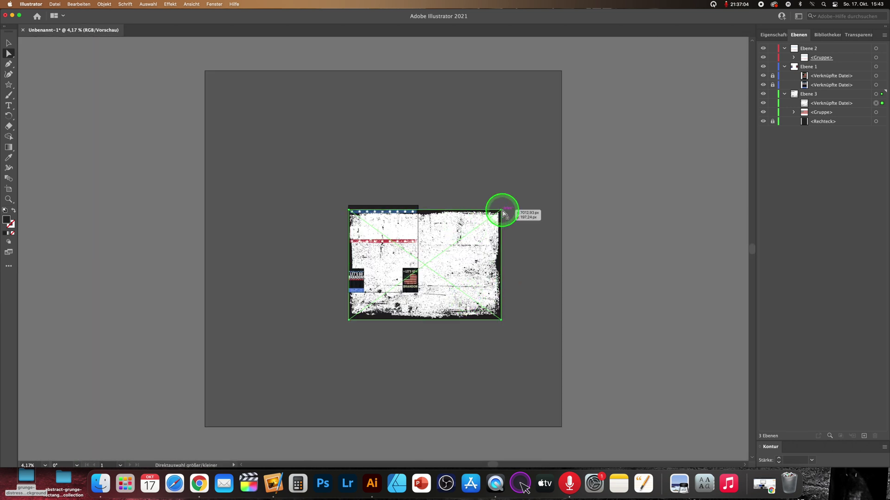
Scale the 493.jpg texture down by its corner and park it beside the flag artwork.
{"action": "left_click", "coordinate": [8, 43]}
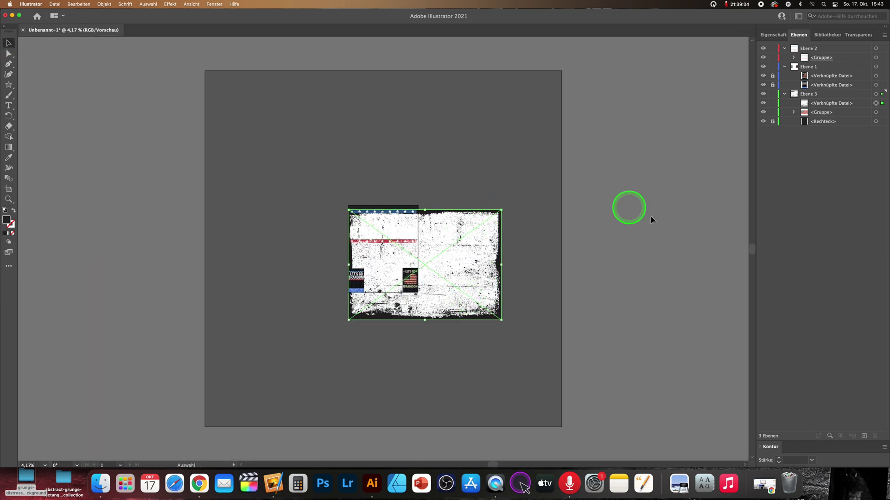
{"action": "mouse_move", "coordinate": [503, 211]}
{"action": "left_mouse_down"}
{"action": "mouse_move", "coordinate": [399, 286]}
{"action": "mouse_move", "coordinate": [451, 262]}
{"action": "left_mouse_up"}
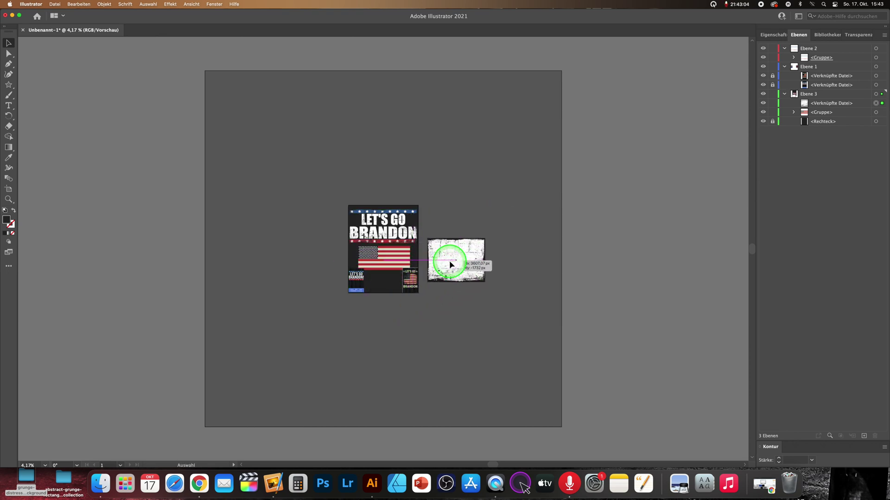
{"action": "key", "text": "super+plus"}
{"action": "key", "text": "super+plus"}
{"action": "key", "text": "super+plus"}
{"action": "key", "text": "super+plus"}
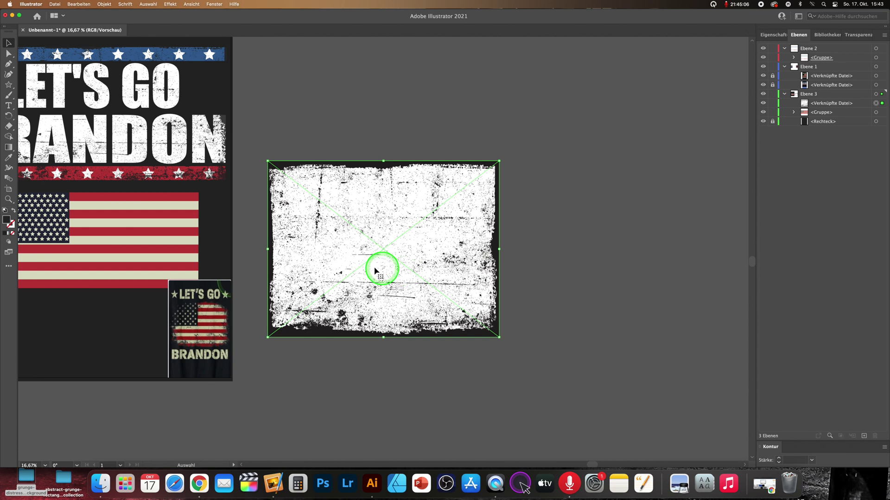
{"action": "scroll", "coordinate": [325, 259], "scroll_direction": "left", "scroll_amount": 3}
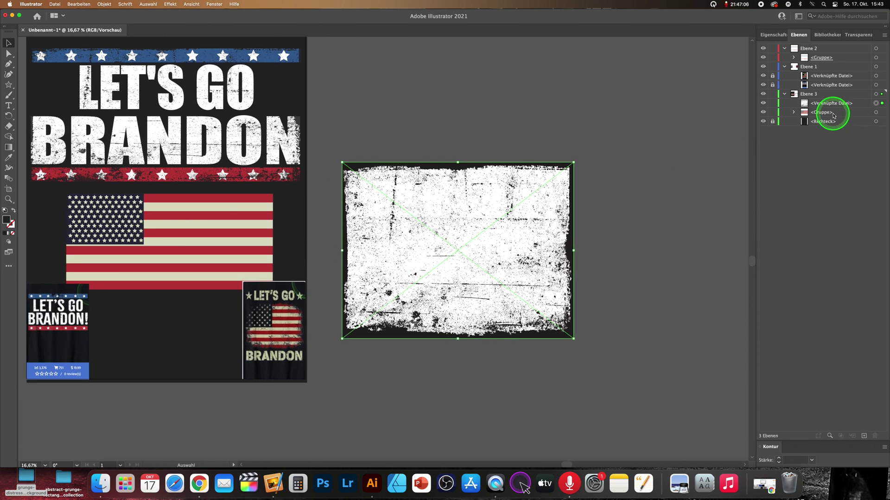
{"action": "left_click", "coordinate": [820, 106]}
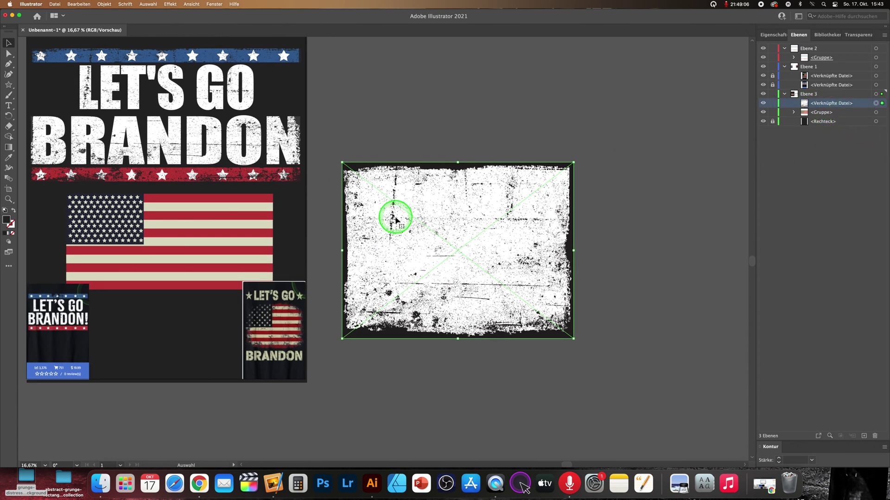
{"action": "scroll", "coordinate": [393, 214], "scroll_direction": "left", "scroll_amount": 3}
{"action": "left_click", "coordinate": [306, 220]}
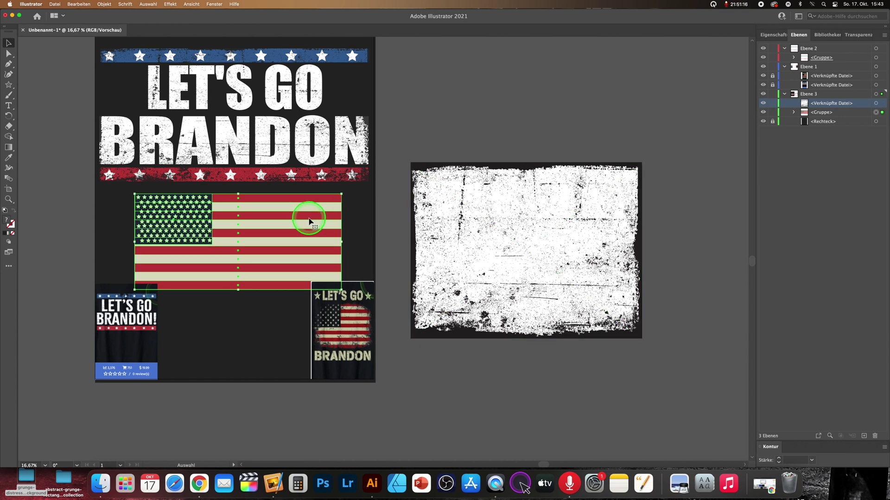
Open the Transparency panel via a Help search for 'tra' and float it out of the dock.
{"action": "left_click", "coordinate": [234, 5]}
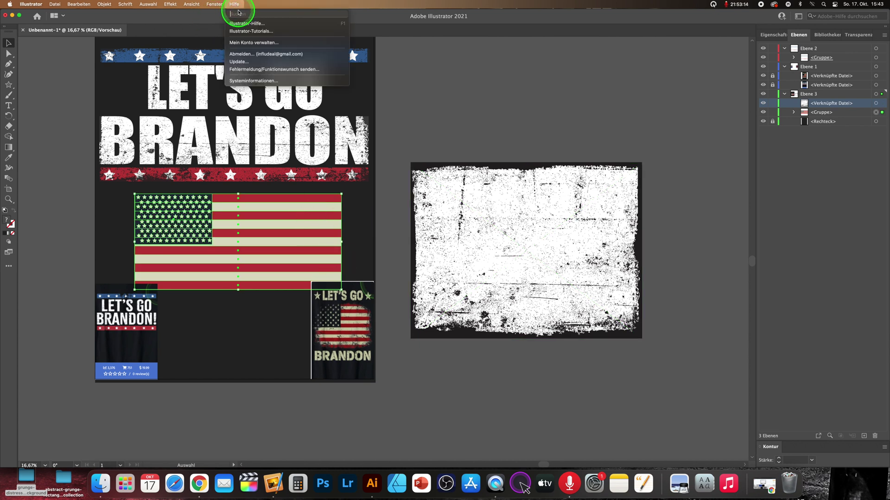
{"action": "type", "text": "tra"}
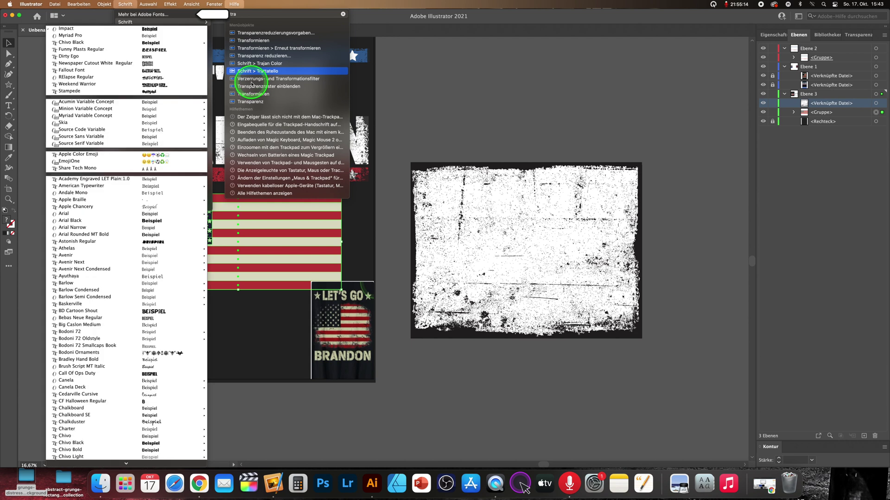
{"action": "left_click", "coordinate": [250, 102]}
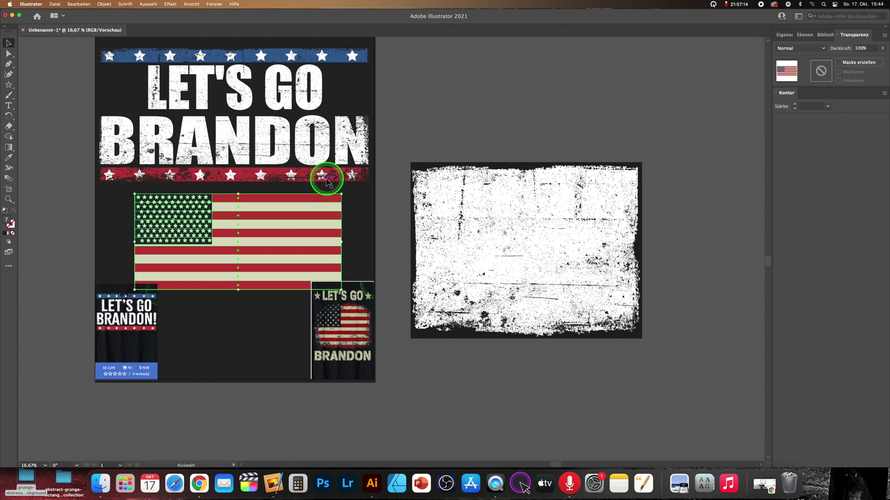
{"action": "scroll", "coordinate": [682, 148], "scroll_direction": "right", "scroll_amount": 1}
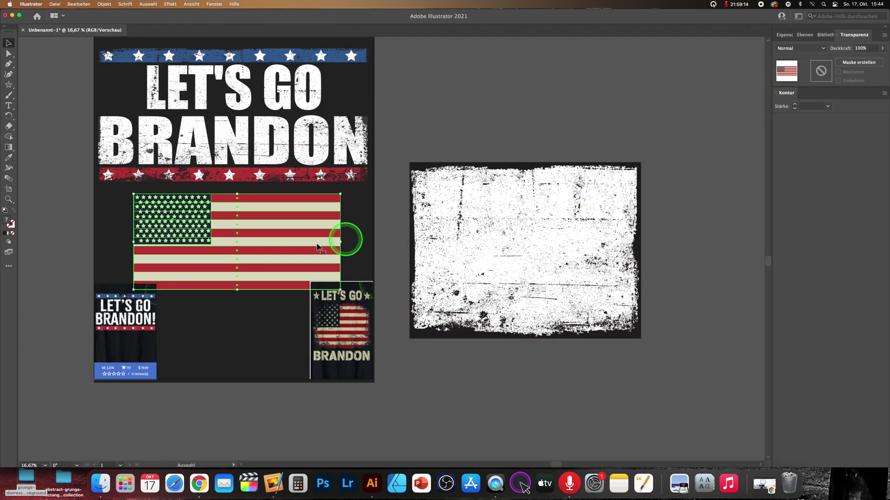
{"action": "left_click", "coordinate": [883, 38]}
{"action": "left_click", "coordinate": [651, 79]}
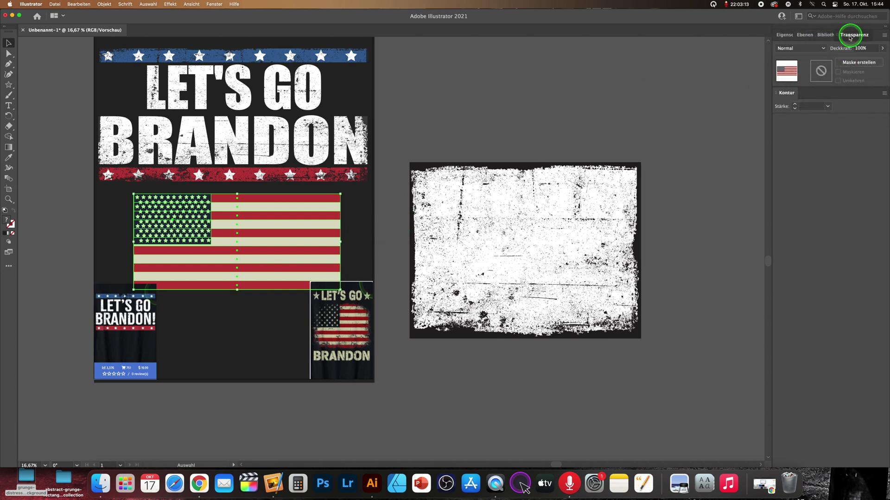
{"action": "left_click_drag", "start_coordinate": [850, 38], "coordinate": [514, 71]}
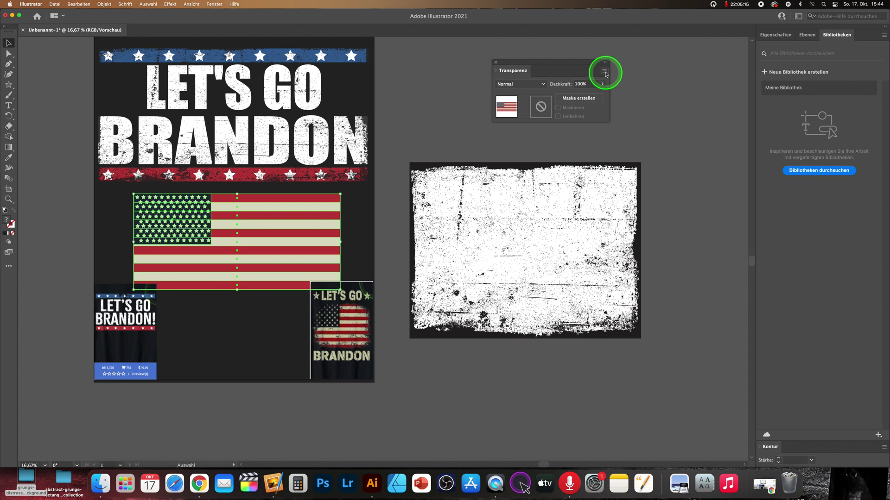
Enable Show Thumbnails in the Transparency panel, re-dock it, and select both texture and flag.
{"action": "left_click", "coordinate": [605, 72]}
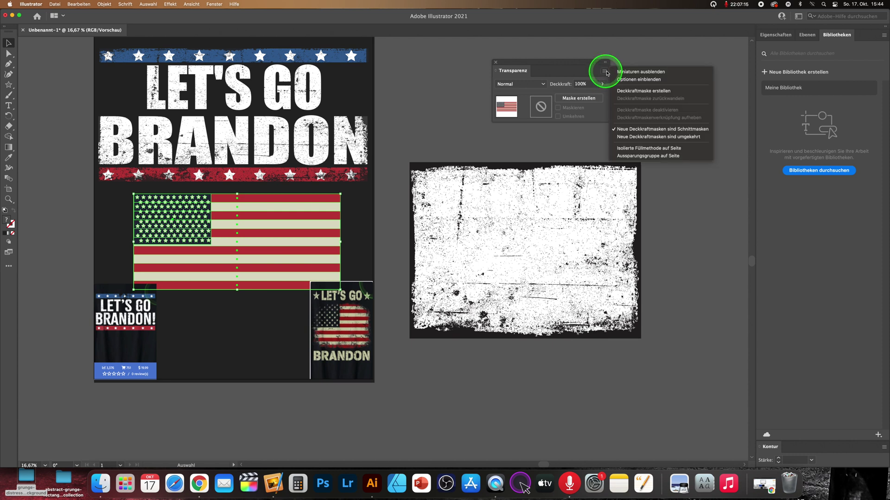
{"action": "left_click", "coordinate": [640, 72]}
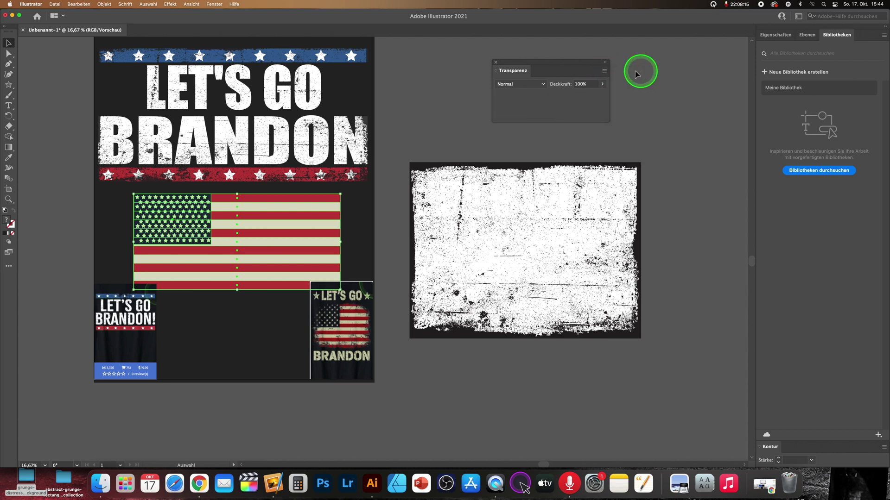
{"action": "left_click", "coordinate": [605, 72]}
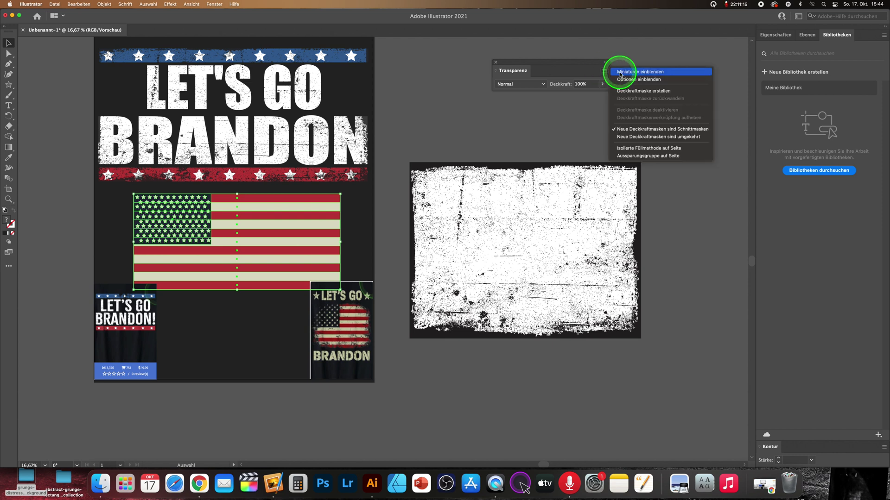
{"action": "left_click", "coordinate": [622, 73]}
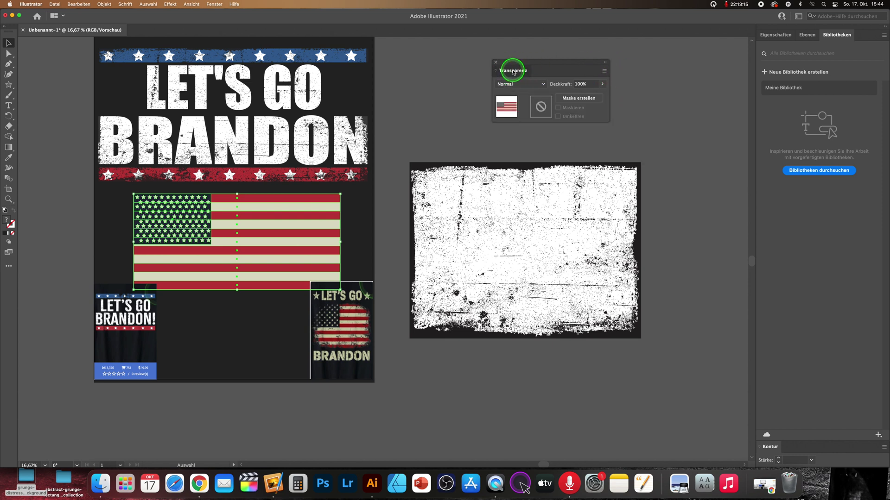
{"action": "left_click_drag", "start_coordinate": [513, 72], "coordinate": [860, 40]}
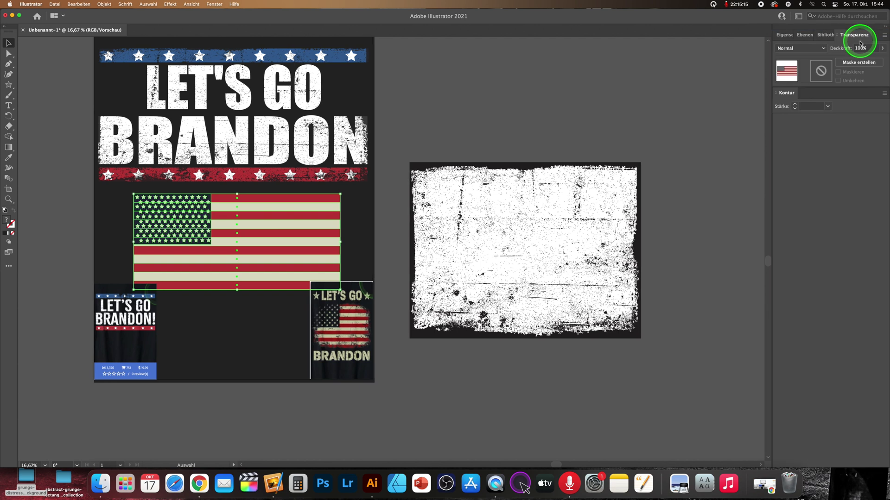
{"action": "left_click", "coordinate": [558, 163]}
{"action": "left_click", "coordinate": [278, 224]}
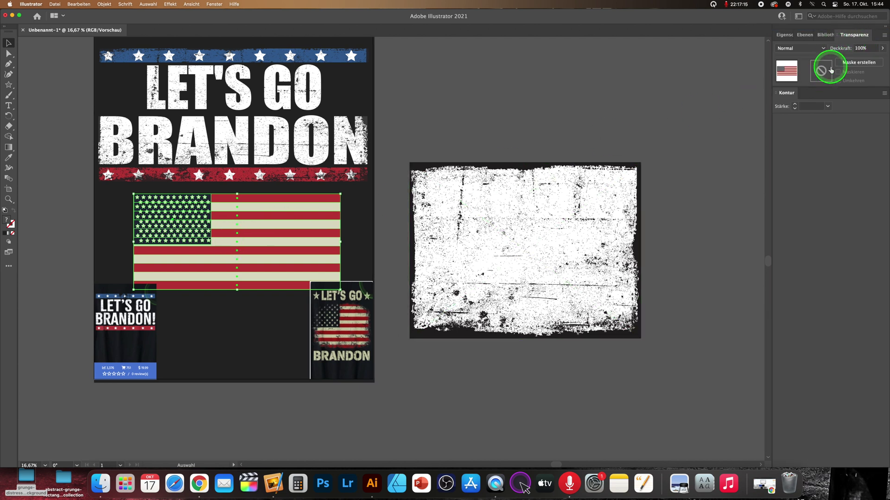
Make an opacity mask on the flag and paste the grunge texture into it, scaled to cover the flag.
{"action": "left_click", "coordinate": [857, 62]}
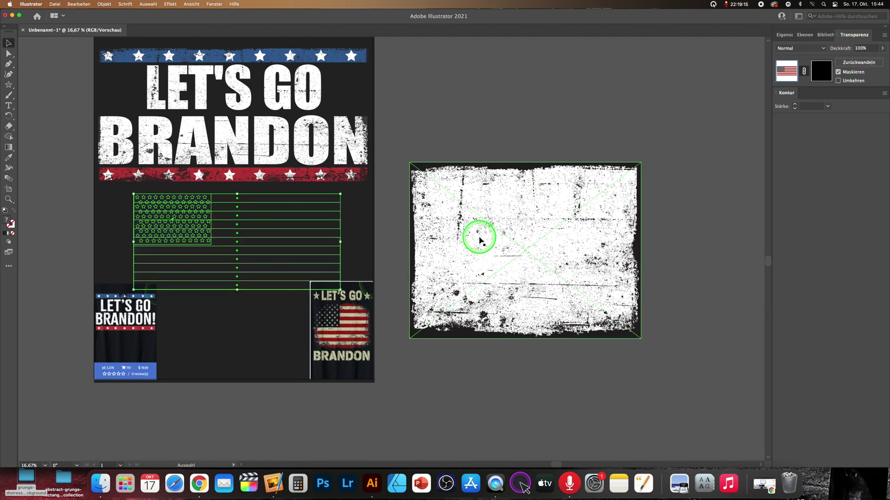
{"action": "left_click", "coordinate": [479, 240]}
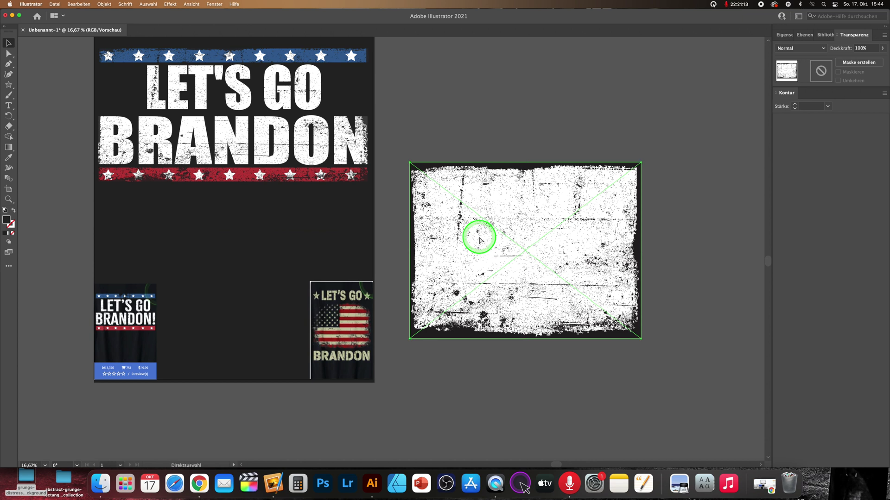
{"action": "left_click", "coordinate": [827, 93]}
{"action": "left_click", "coordinate": [291, 220]}
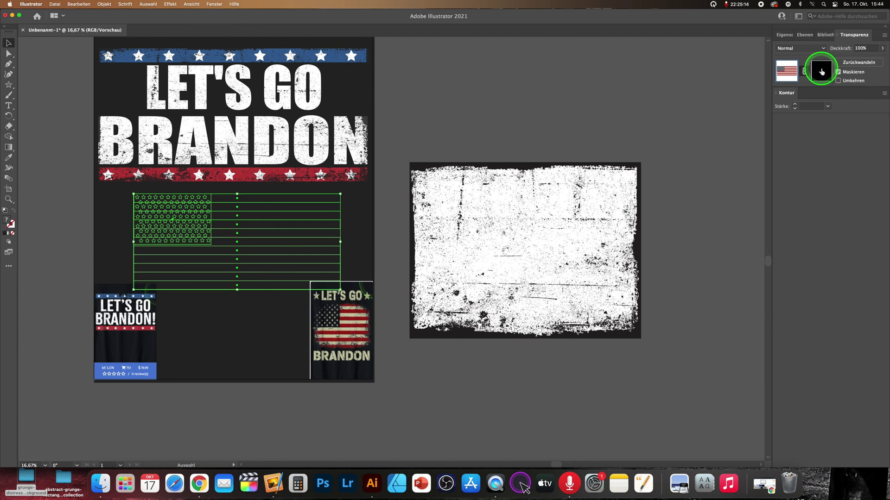
{"action": "left_click", "coordinate": [821, 72]}
{"action": "key", "text": "cmd+v"}
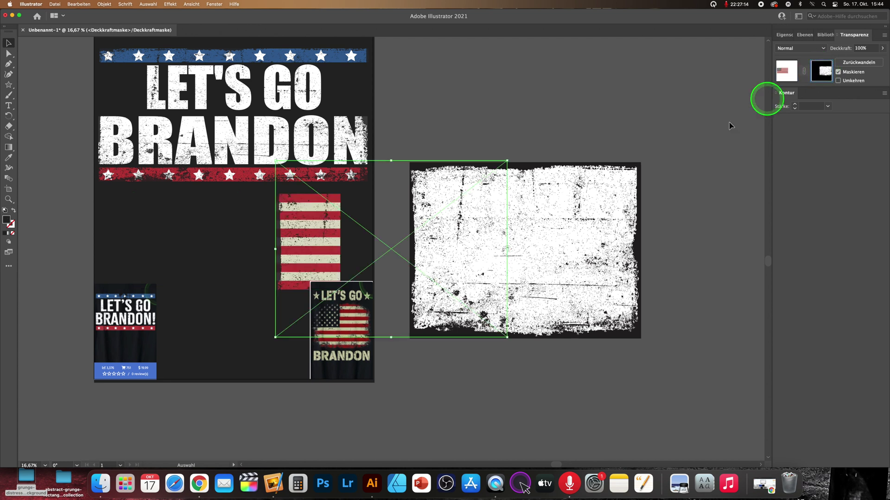
{"action": "left_click_drag", "start_coordinate": [390, 234], "coordinate": [242, 259]}
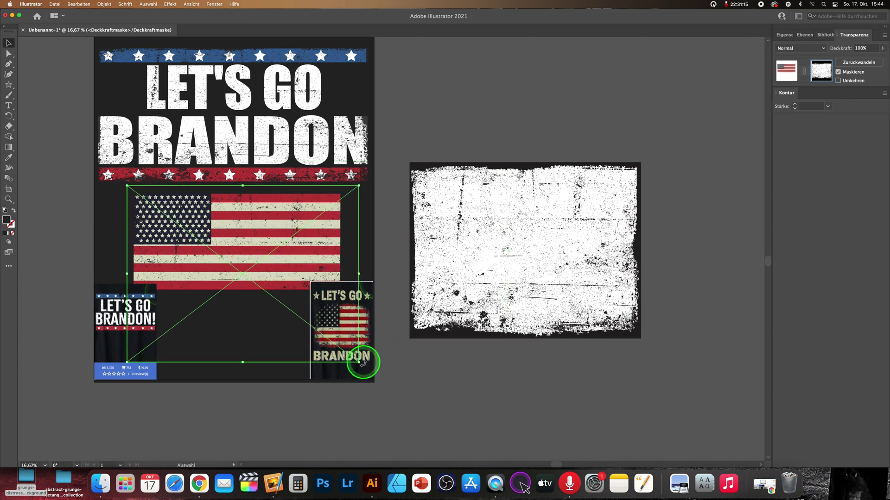
{"action": "left_click_drag", "start_coordinate": [359, 363], "coordinate": [345, 291]}
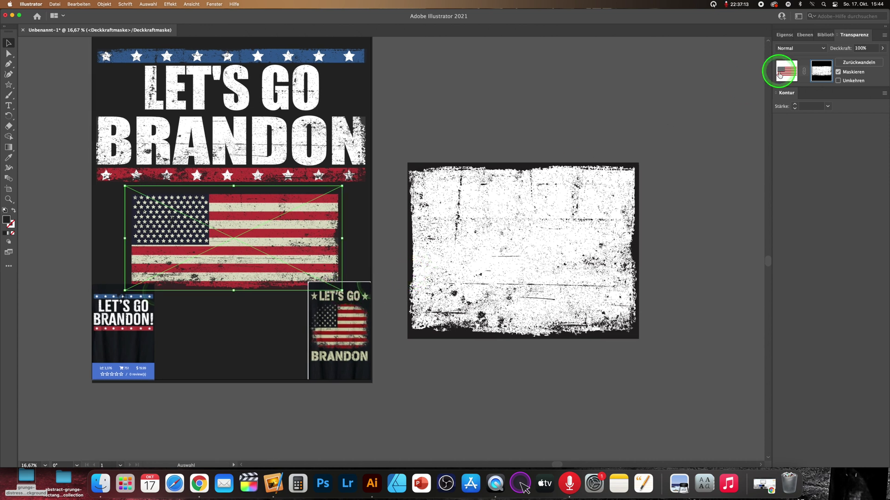
Exit mask editing and delete the leftover grunge texture.
{"action": "left_click", "coordinate": [483, 201]}
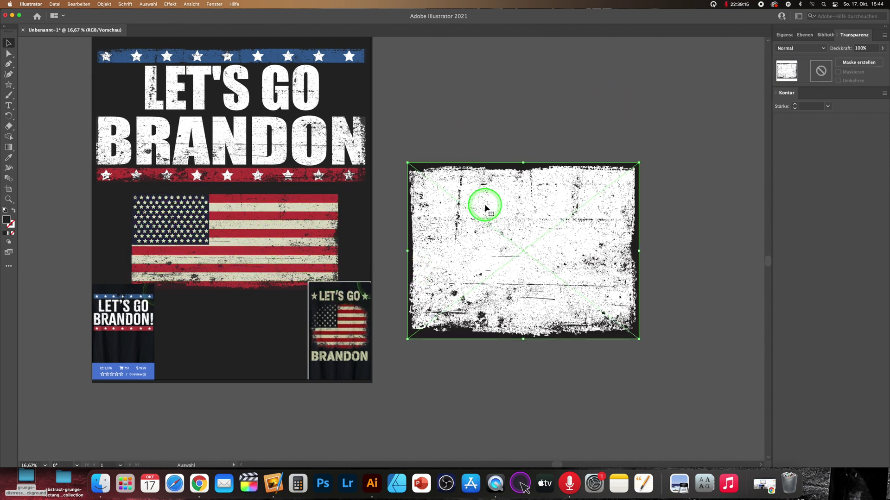
{"action": "key", "text": "Delete"}
{"action": "scroll", "coordinate": [406, 214], "scroll_direction": "left", "scroll_amount": 5}
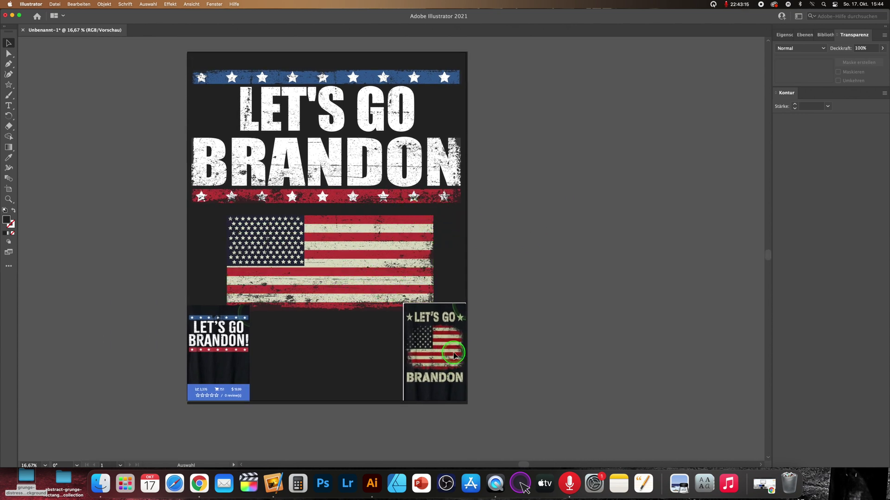
Delete both small Let's Go Brandon reference images from the artboard.
{"action": "left_click", "coordinate": [805, 37]}
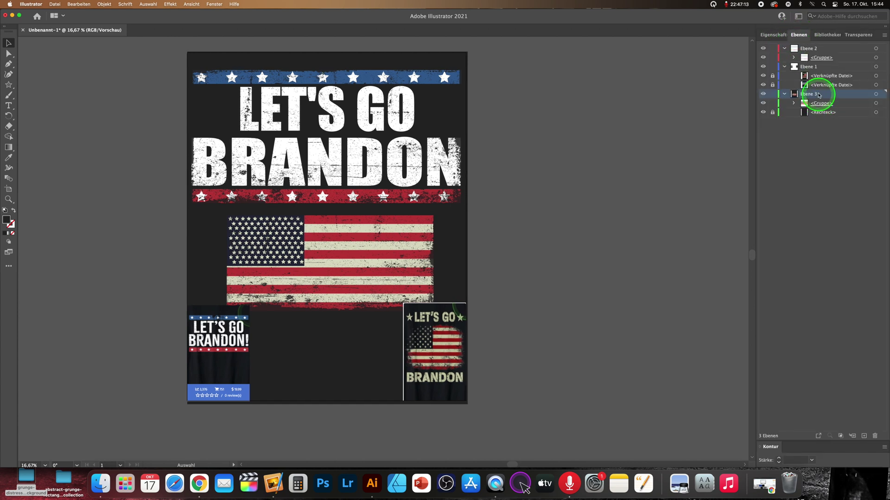
{"action": "left_click", "coordinate": [463, 337]}
{"action": "key", "text": "BackSpace"}
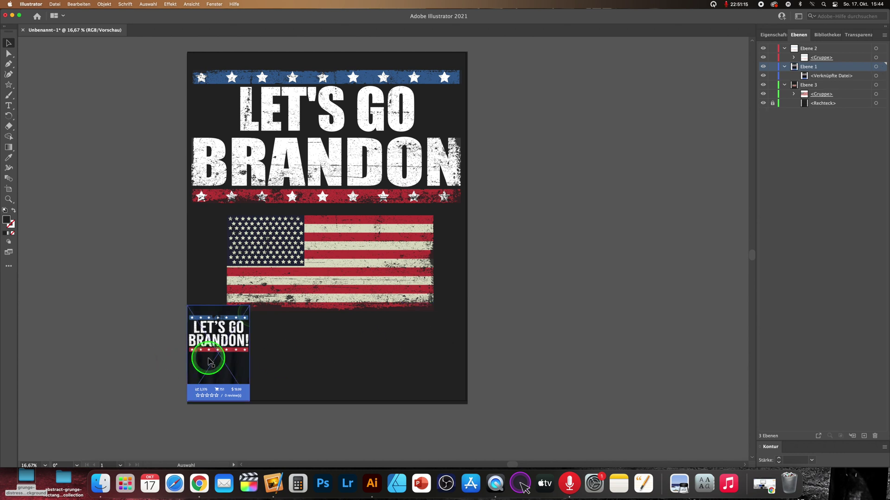
{"action": "key", "text": "BackSpace"}
{"action": "left_click", "coordinate": [318, 258]}
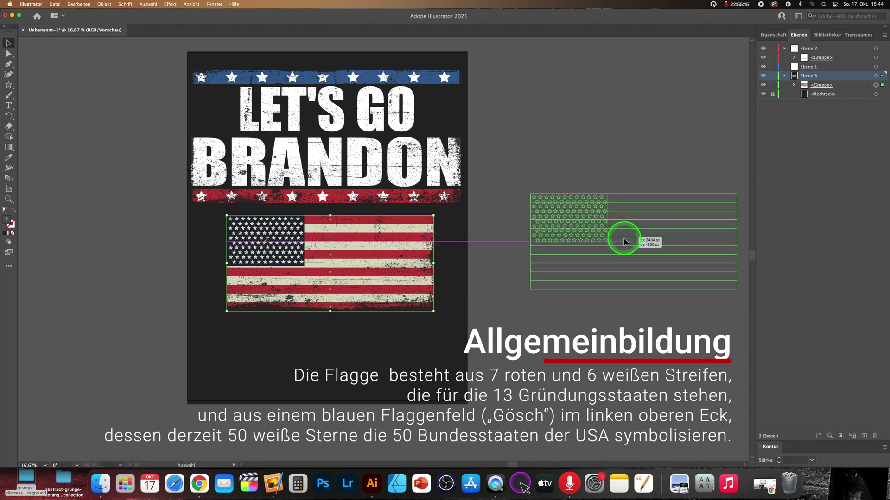
Nudge the LET'S GO BRANDON lettering down and try positioning the flag over it.
{"action": "left_click_drag", "start_coordinate": [465, 259], "coordinate": [590, 280]}
{"action": "left_click_drag", "start_coordinate": [349, 165], "coordinate": [350, 180]}
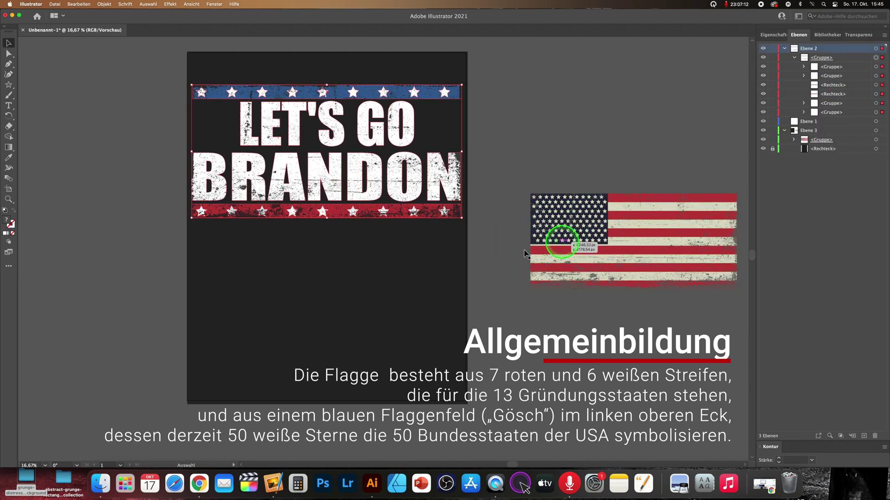
{"action": "left_click", "coordinate": [505, 303]}
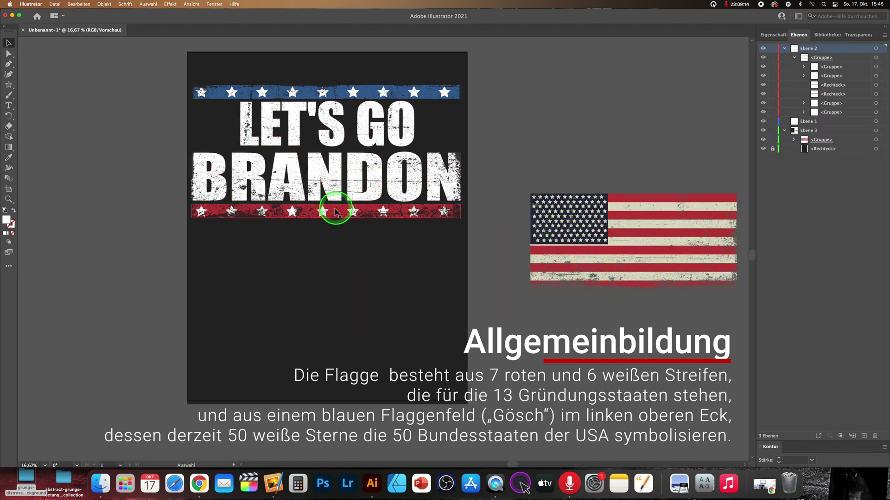
{"action": "left_click", "coordinate": [654, 232]}
{"action": "left_click_drag", "start_coordinate": [655, 232], "coordinate": [335, 145]}
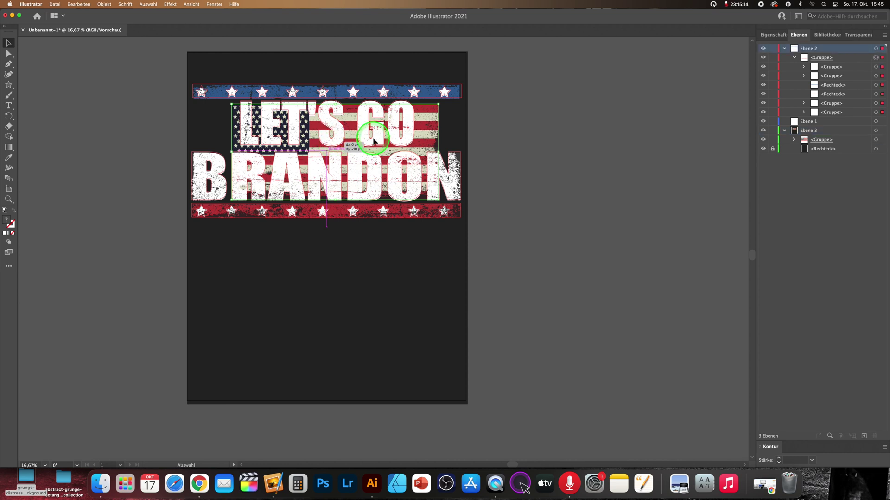
{"action": "scroll", "coordinate": [379, 208], "scroll_direction": "up", "scroll_amount": 2}
{"action": "left_click", "coordinate": [389, 160]}
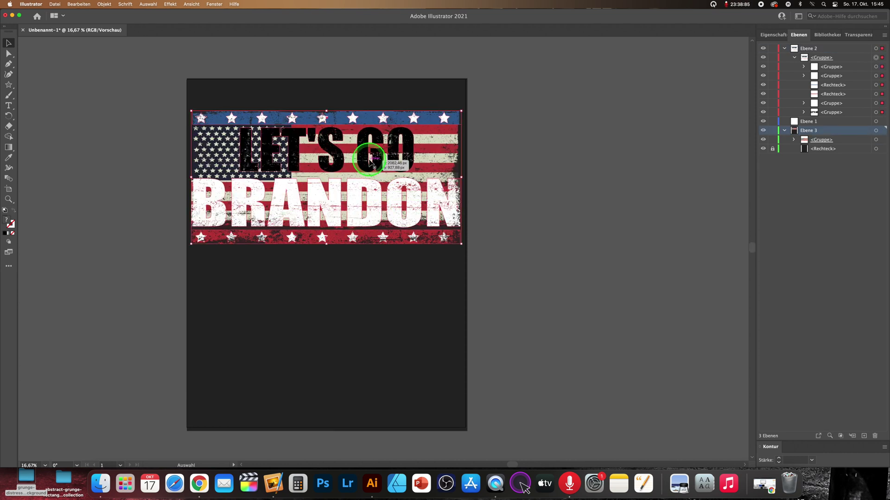
{"action": "key", "text": "ctrl+z"}
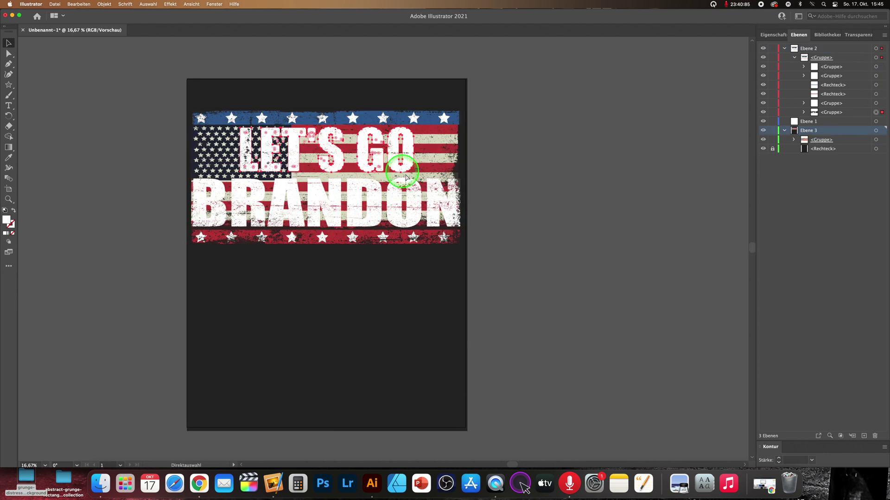
Move the flag below the lettering and shrink it proportionally, roughly centred on the artboard.
{"action": "left_click", "coordinate": [876, 140]}
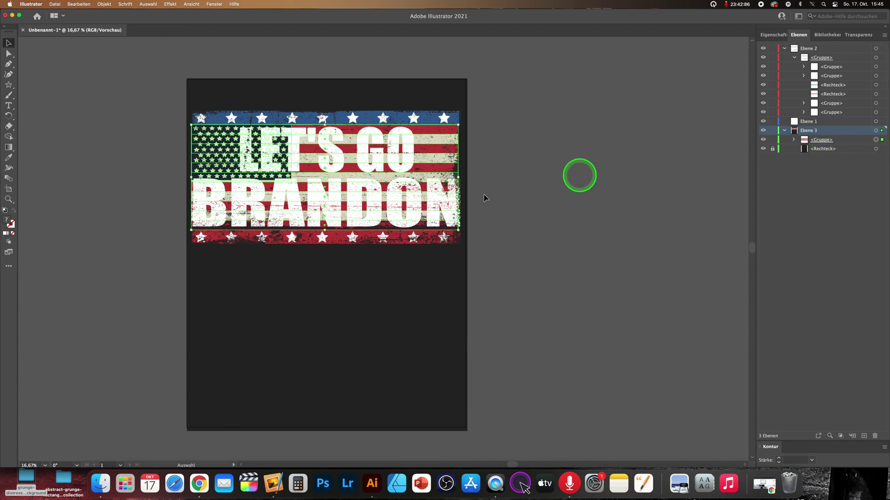
{"action": "left_click_drag", "start_coordinate": [425, 199], "coordinate": [416, 374]}
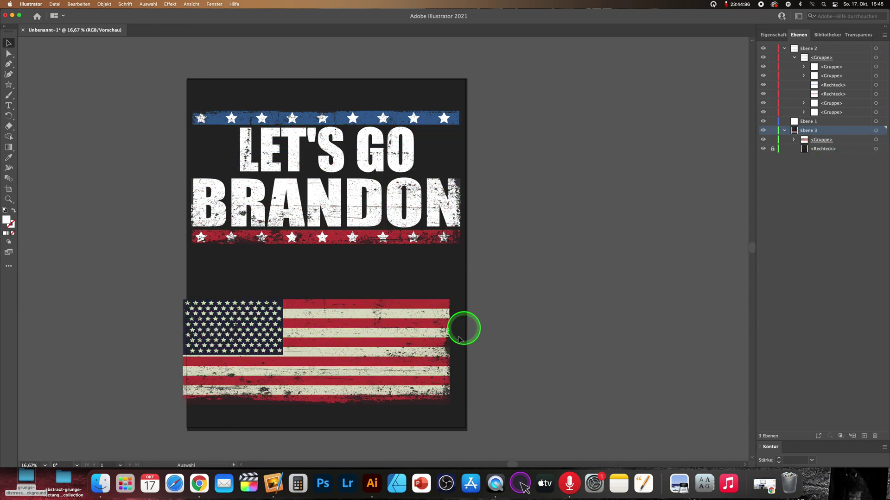
{"action": "left_click", "coordinate": [449, 406]}
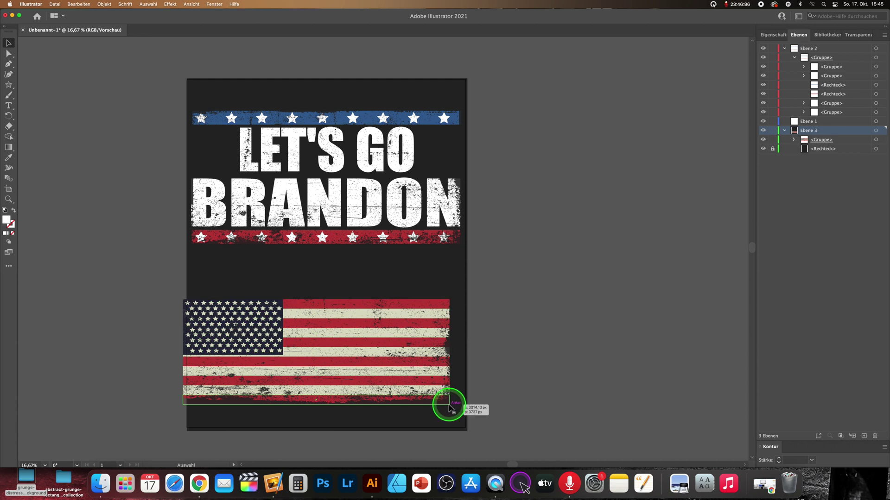
{"action": "left_click", "coordinate": [439, 404]}
{"action": "mouse_move", "coordinate": [423, 386]}
{"action": "left_mouse_down"}
{"action": "mouse_move", "coordinate": [315, 342]}
{"action": "mouse_move", "coordinate": [364, 345]}
{"action": "left_mouse_up"}
{"action": "left_click", "coordinate": [510, 353]}
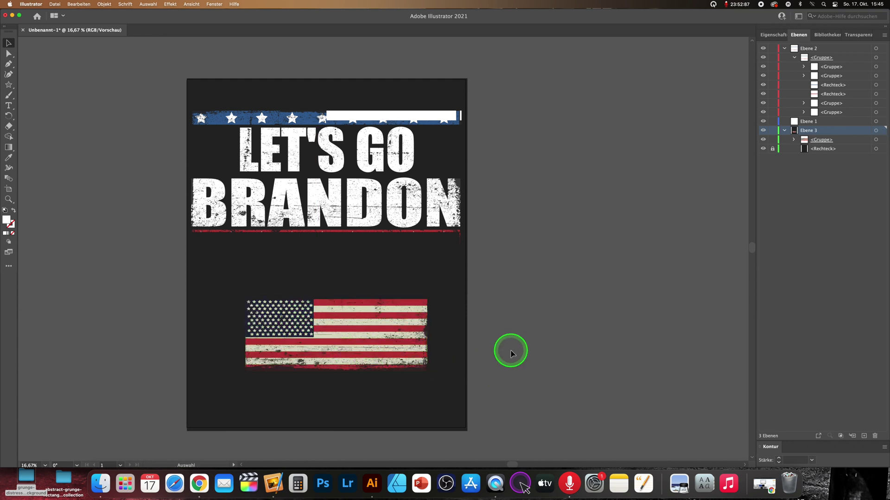